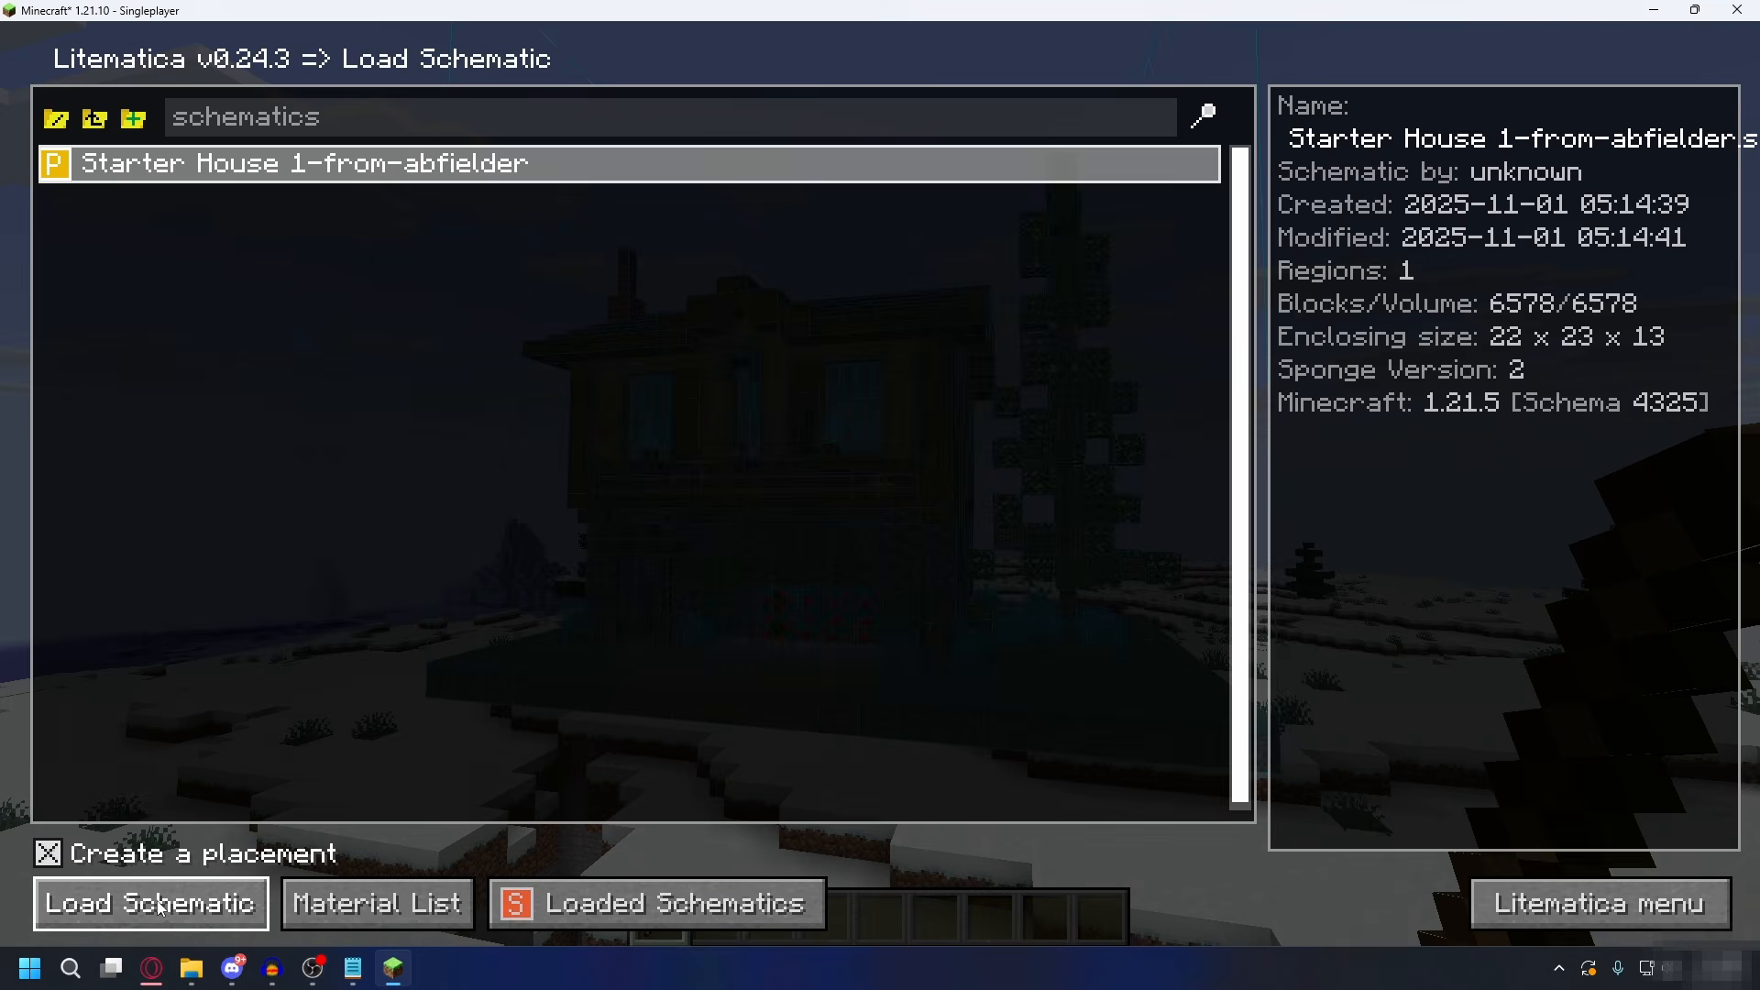
- Load the Starter House 1-from-abfielder schematic with a placement and set its placement origin to Y 81
click(160, 905)
click(1245, 247)
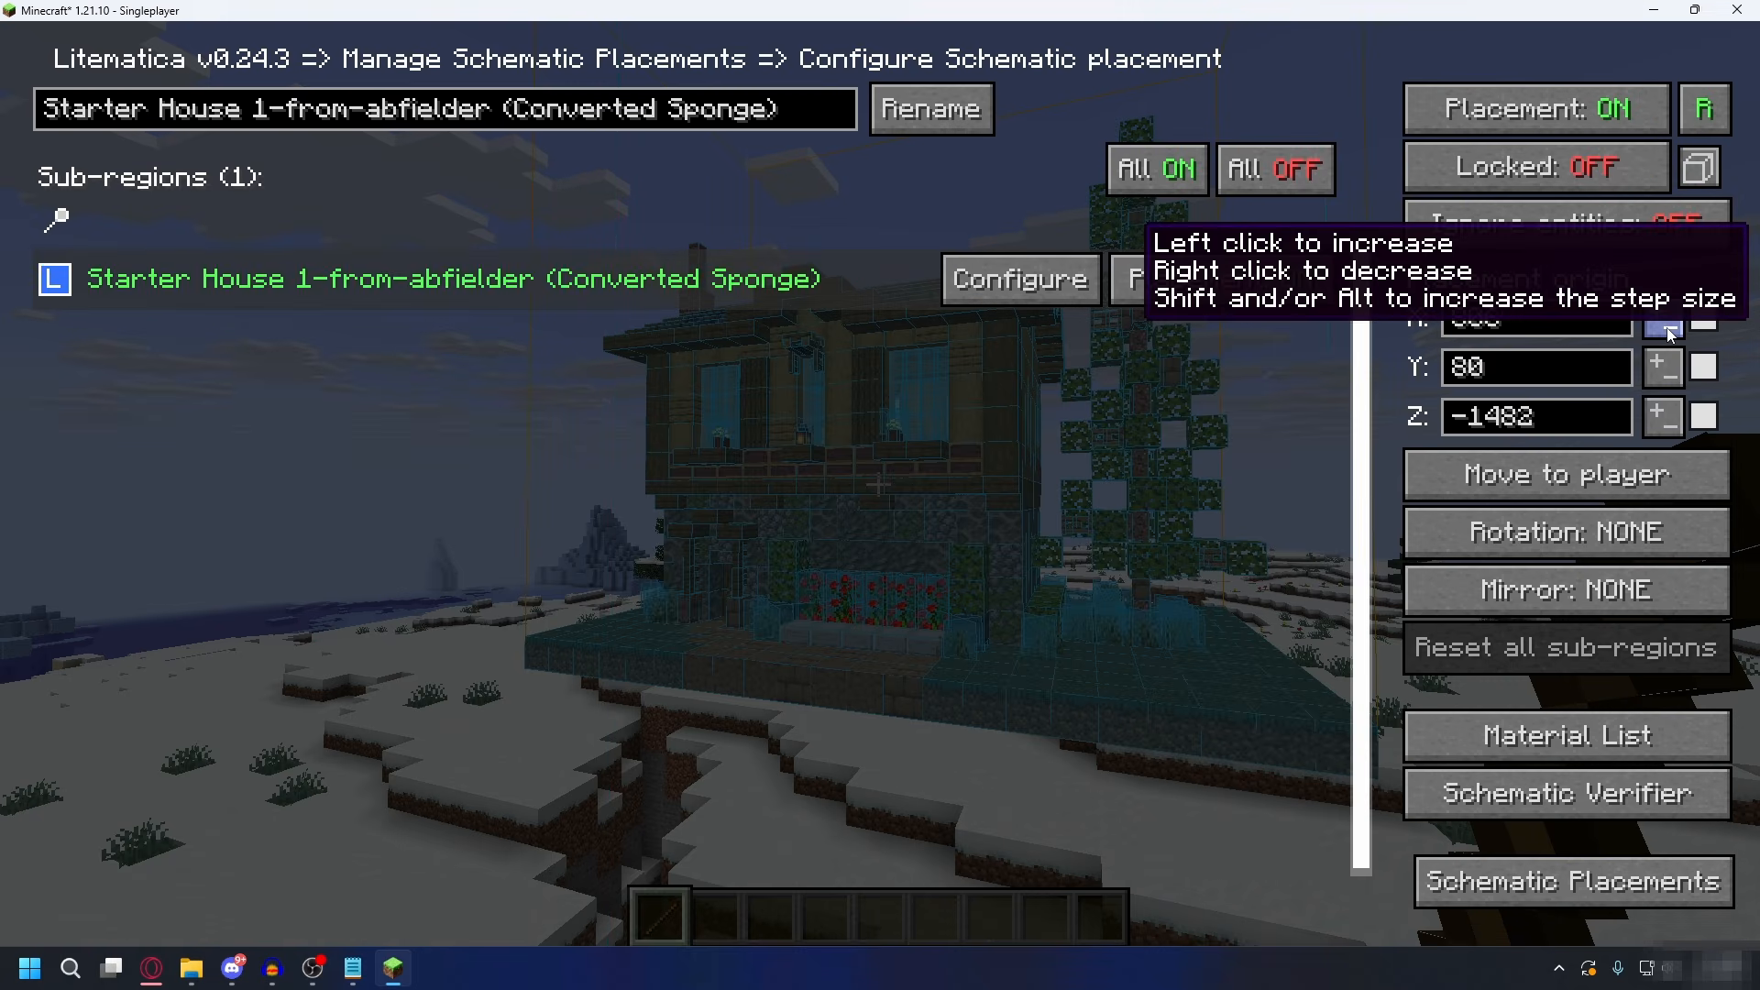
click(1666, 371)
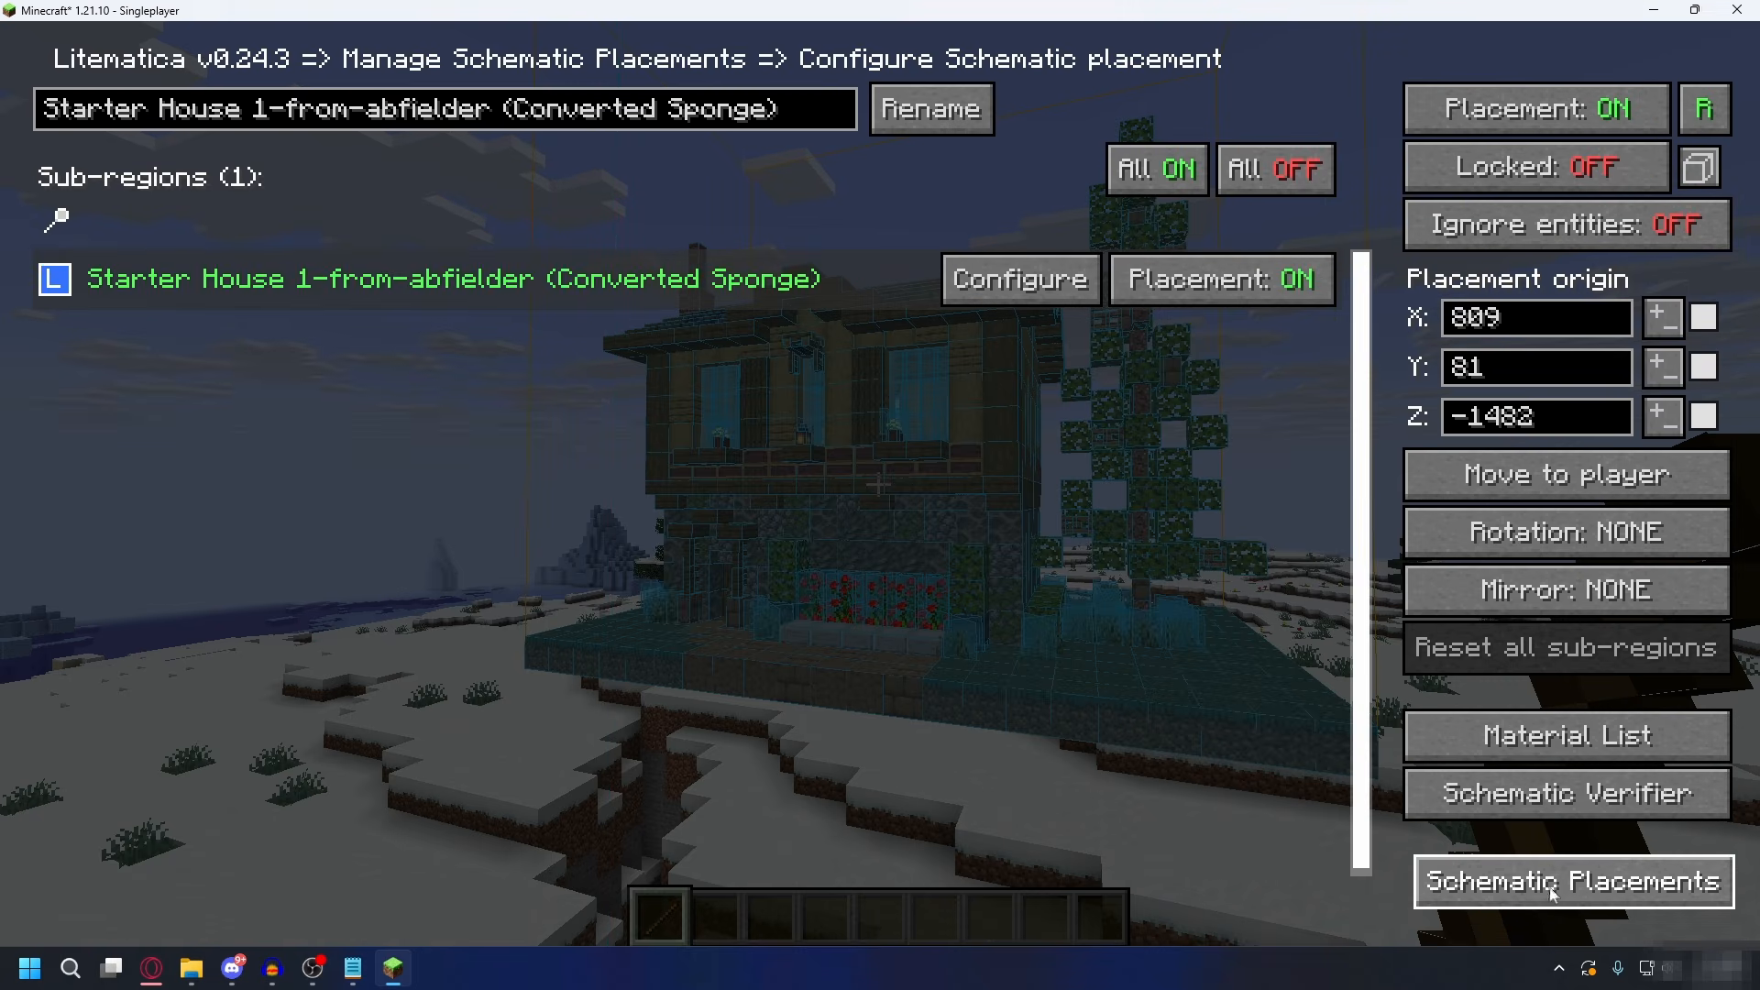
click(1595, 884)
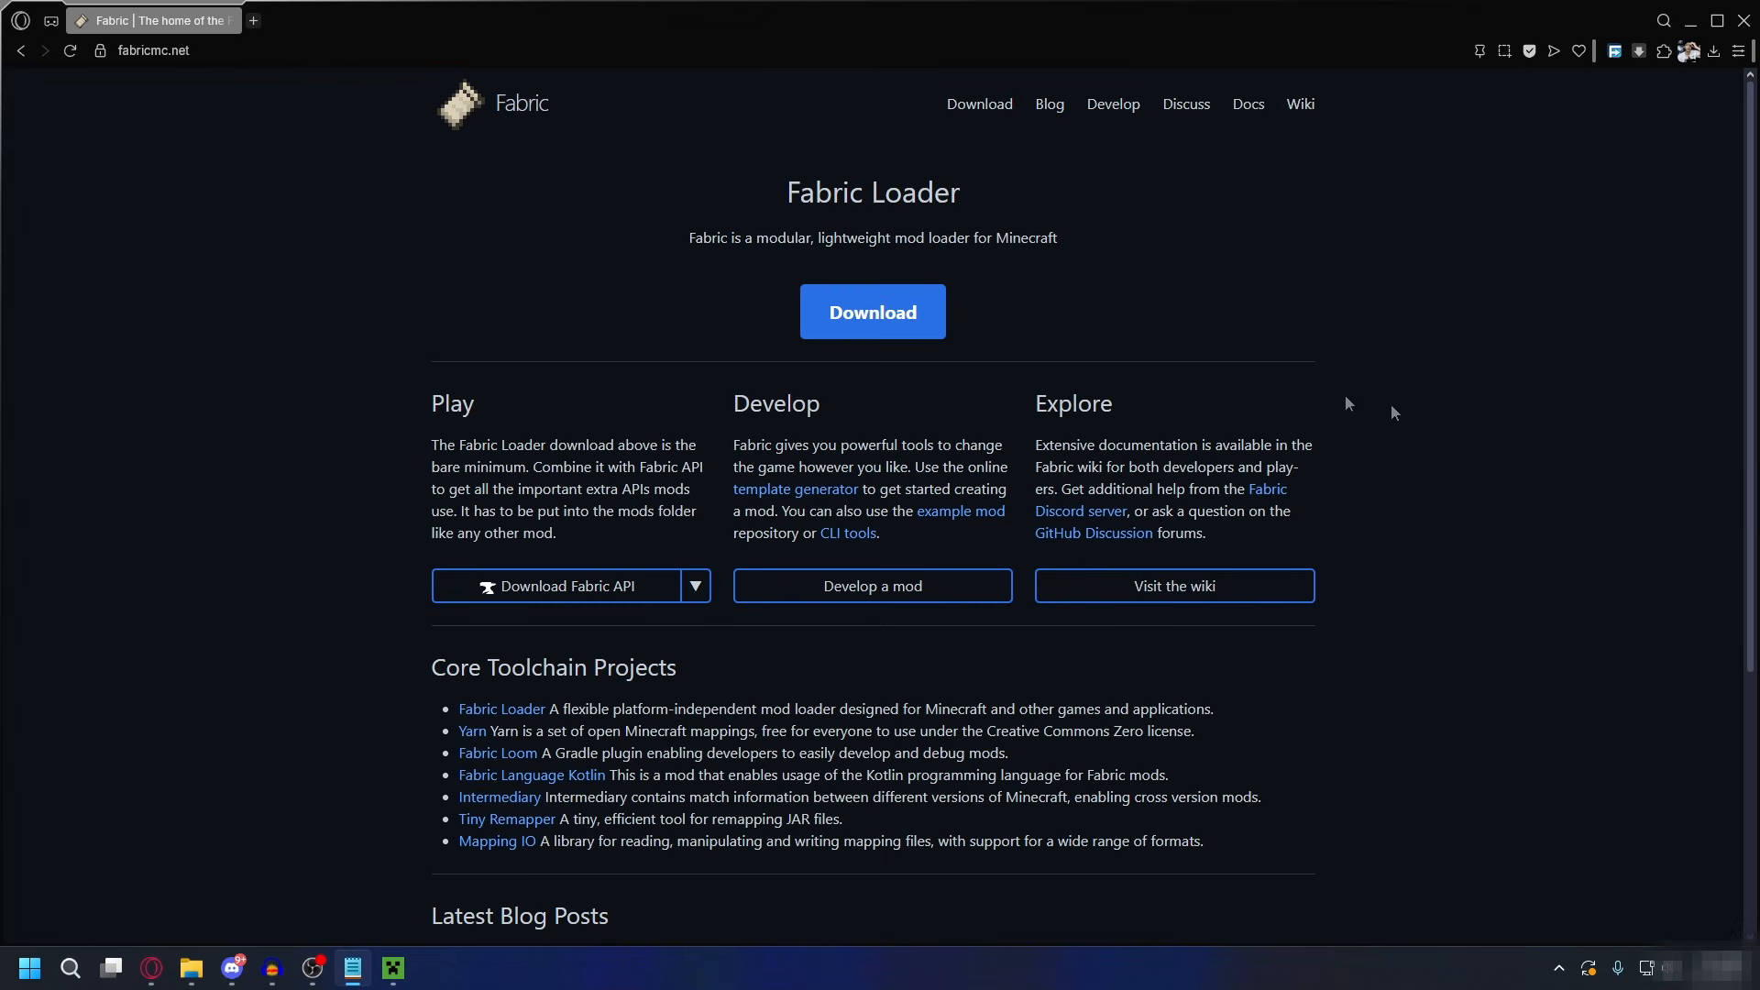
- Download the Fabric Loader installer from fabricmc.net and save fabric-installer-1.1.0.jar in the Downloads folder
click(124, 50)
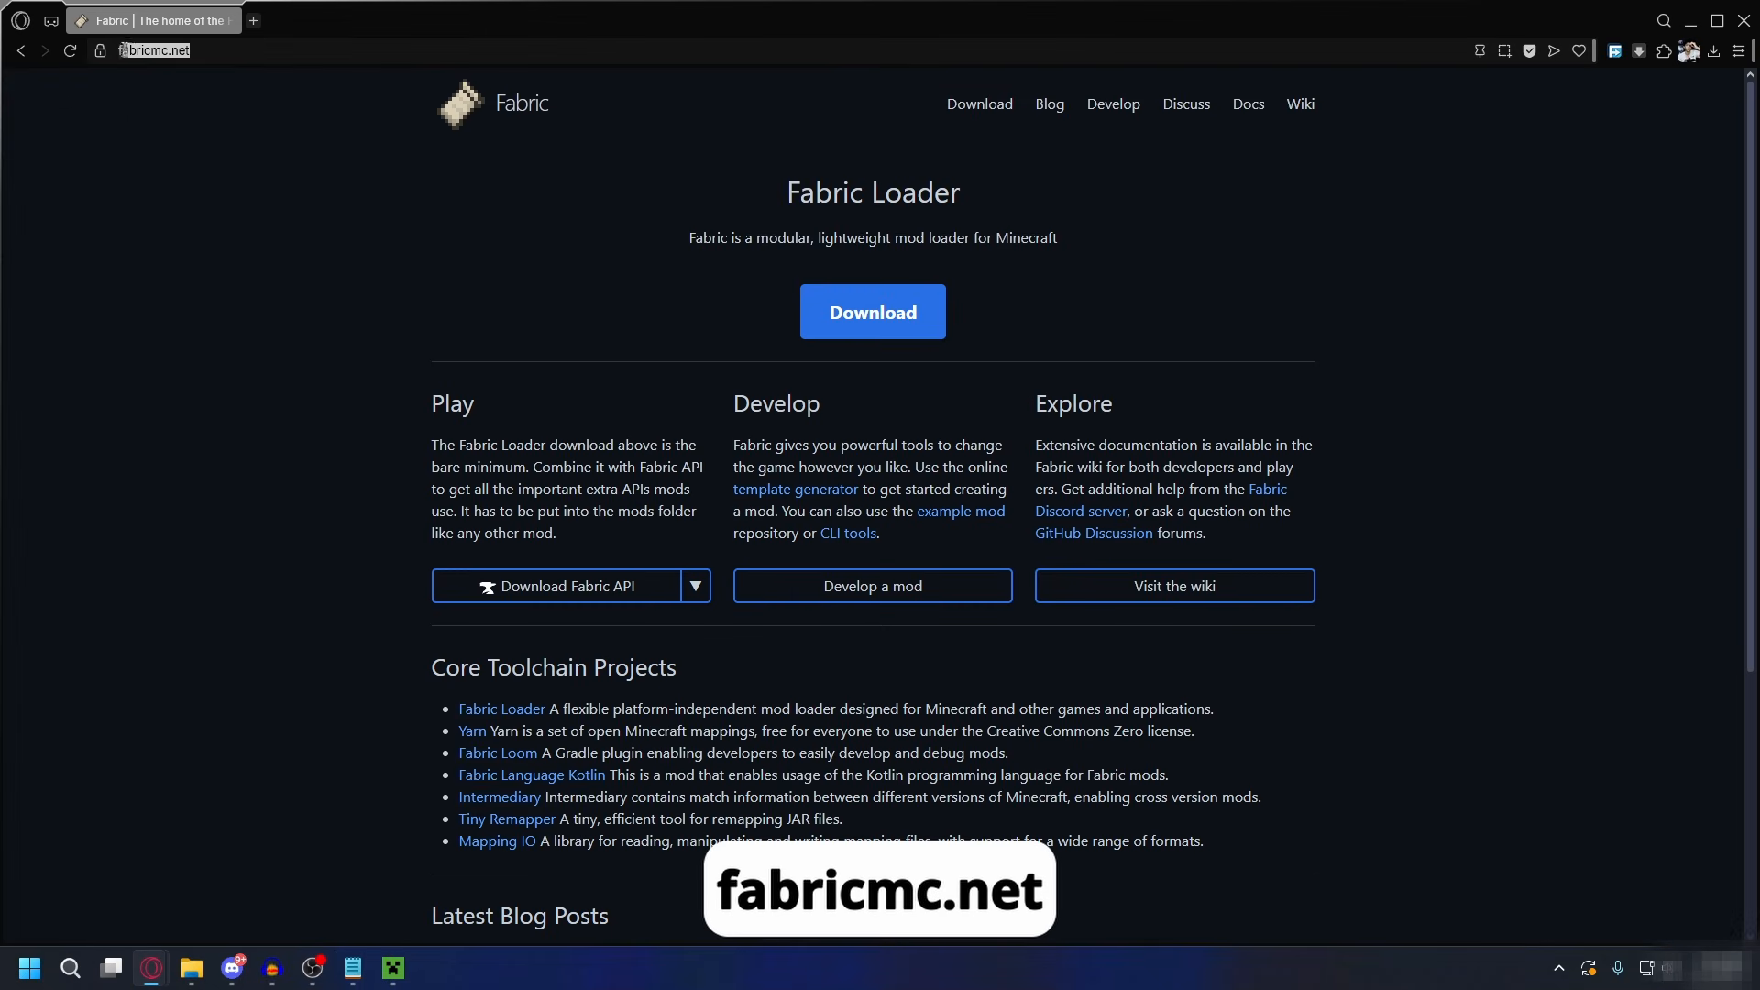
mouse_move(125, 49)
mouse_down()
mouse_move(185, 51)
mouse_move(128, 47)
mouse_up()
click(420, 224)
click(880, 313)
click(894, 314)
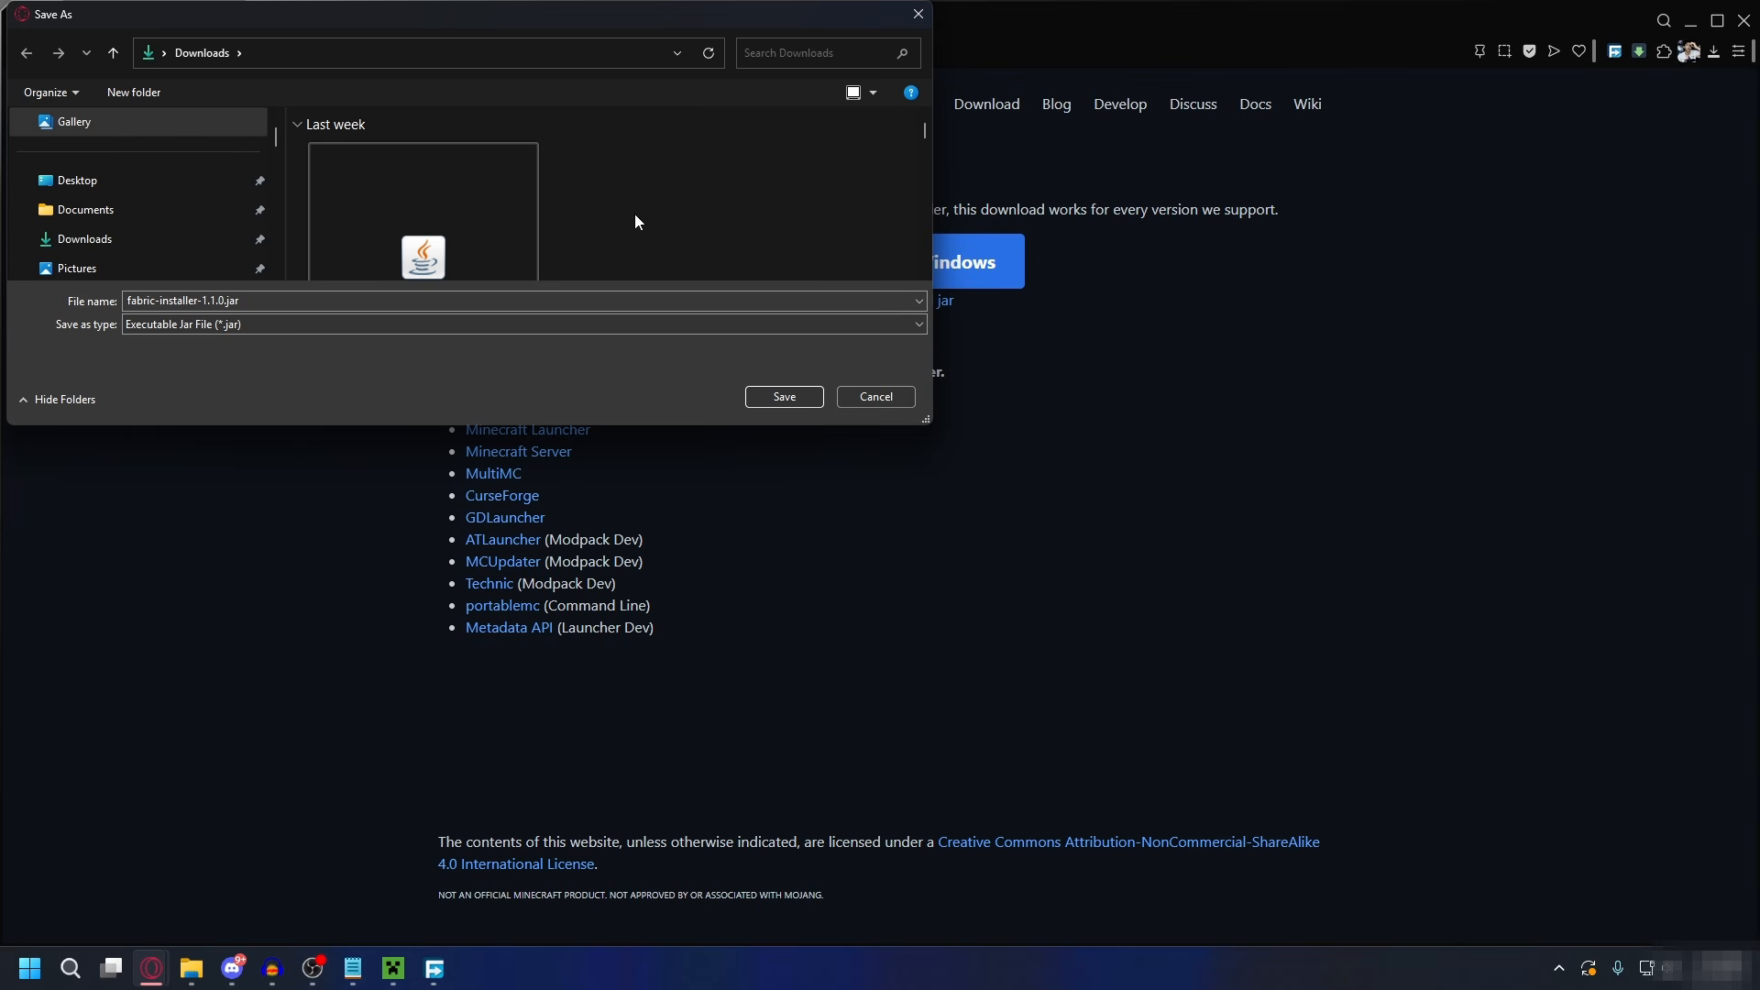
click(784, 397)
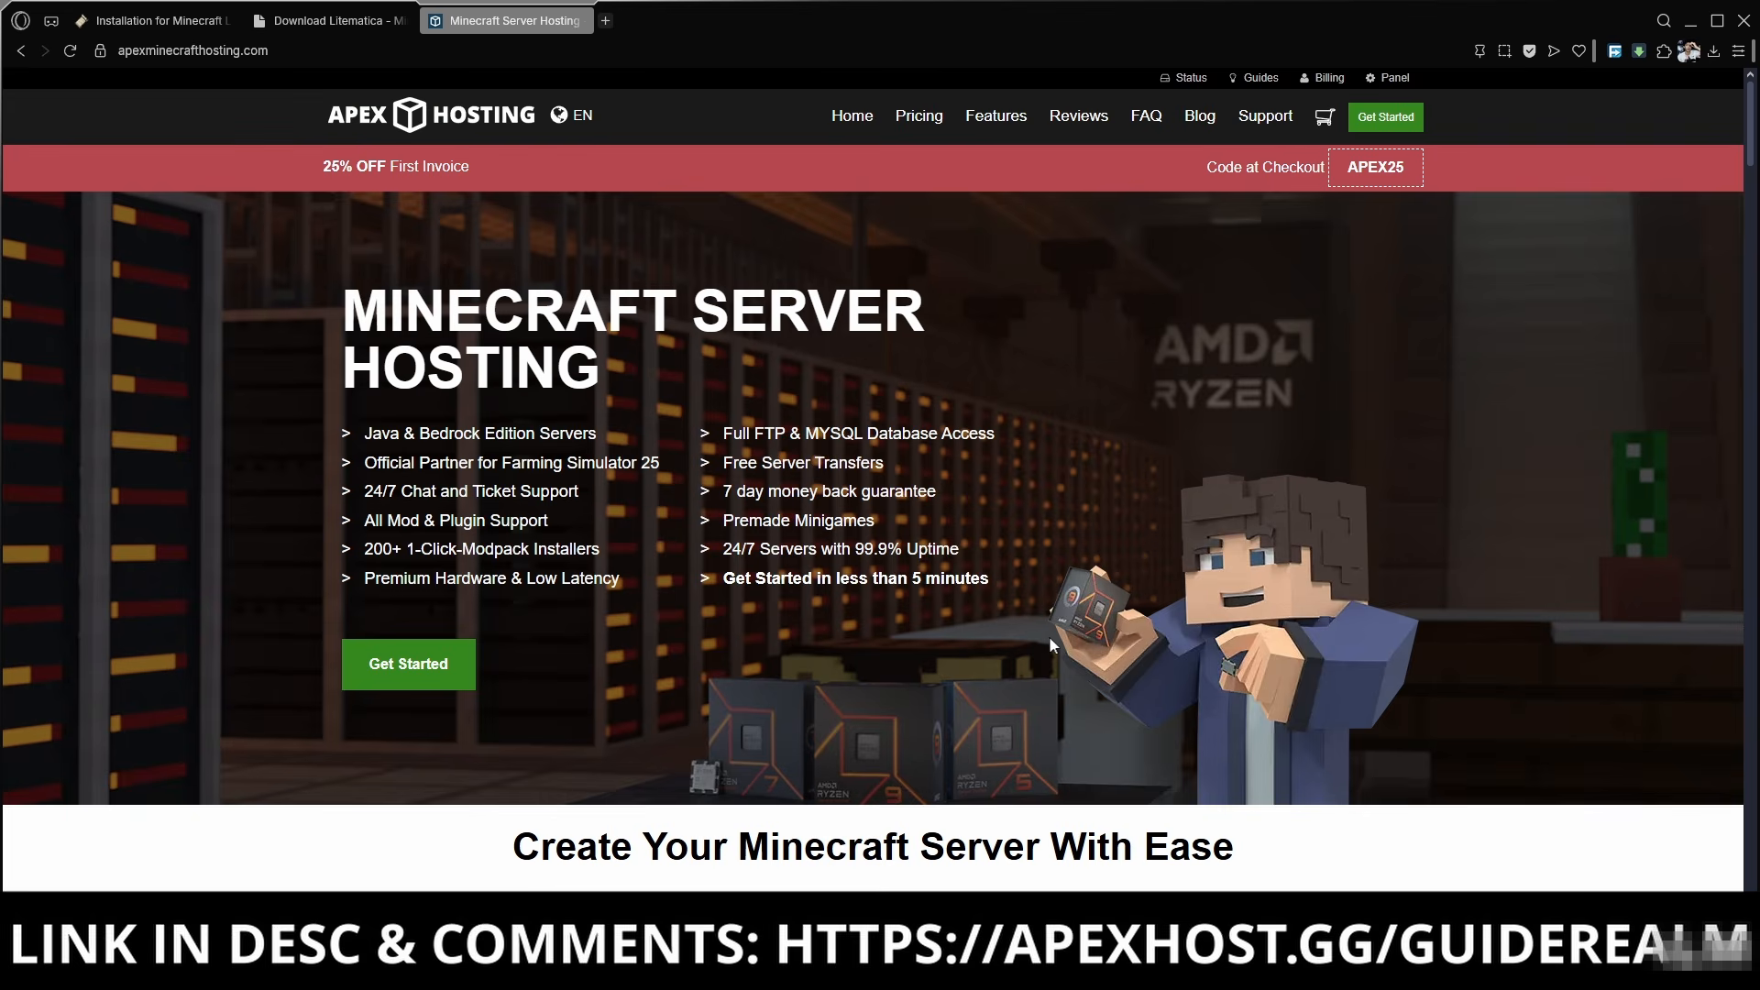
scroll(1039, 648, down, 8)
scroll(942, 633, up, 2)
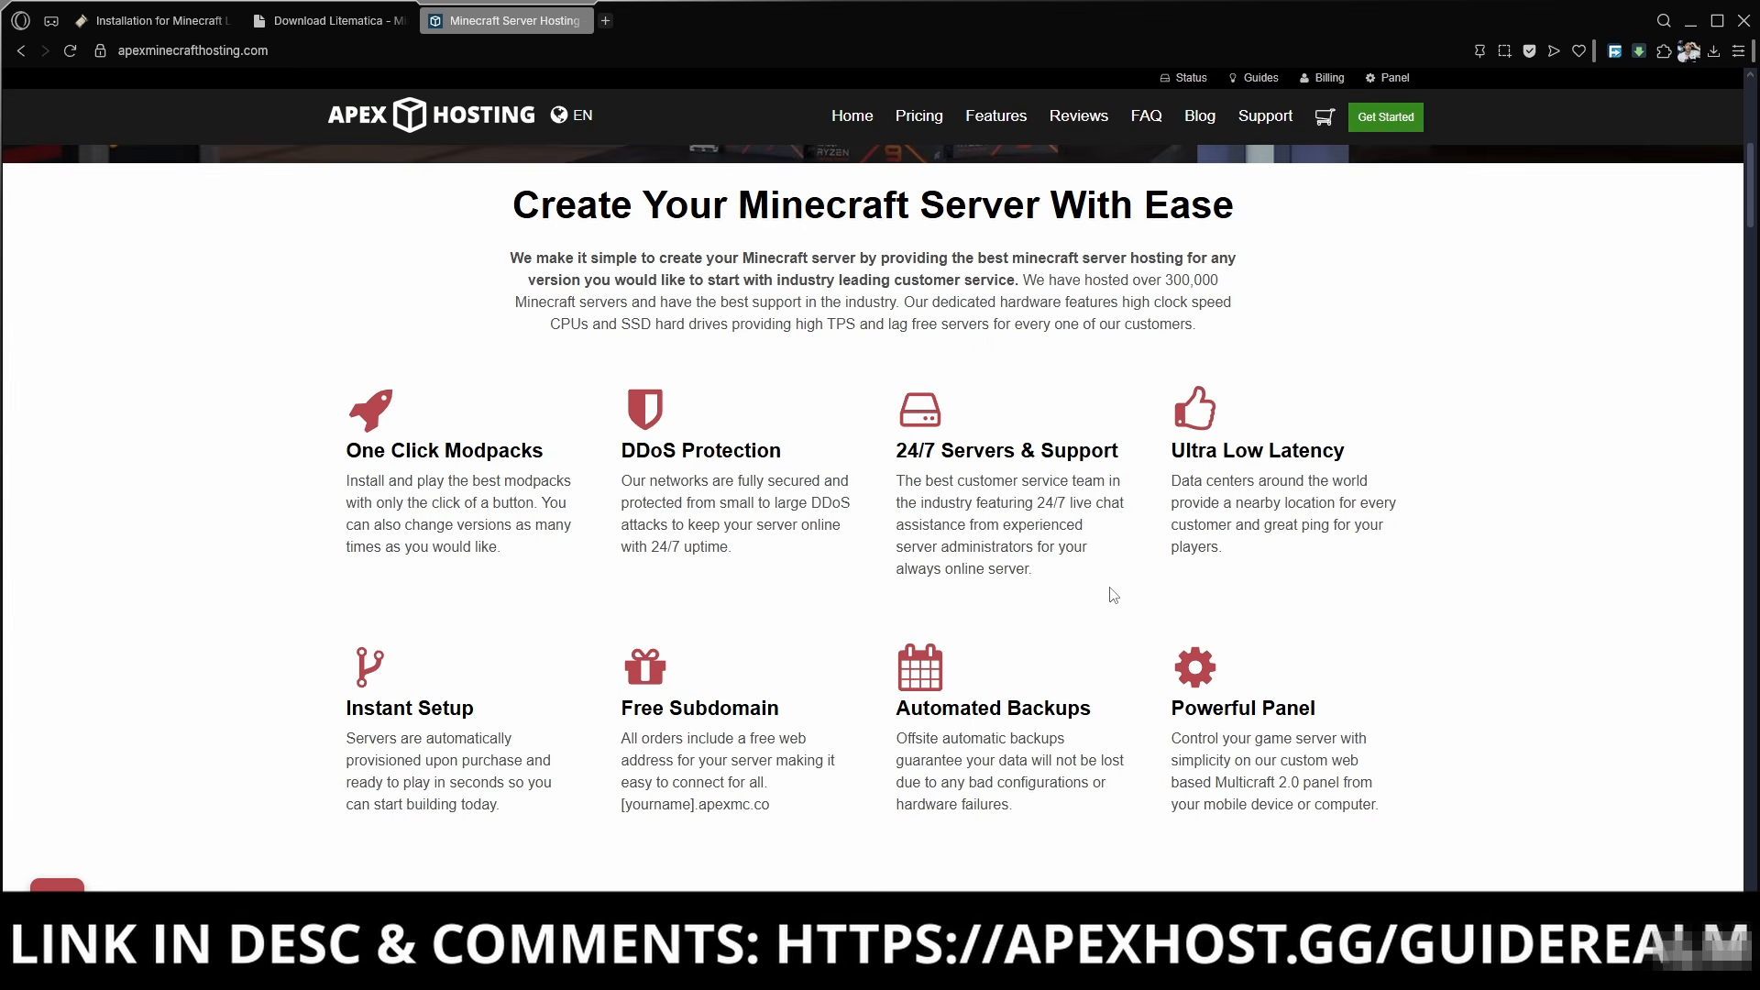
scroll(1117, 597, up, 7)
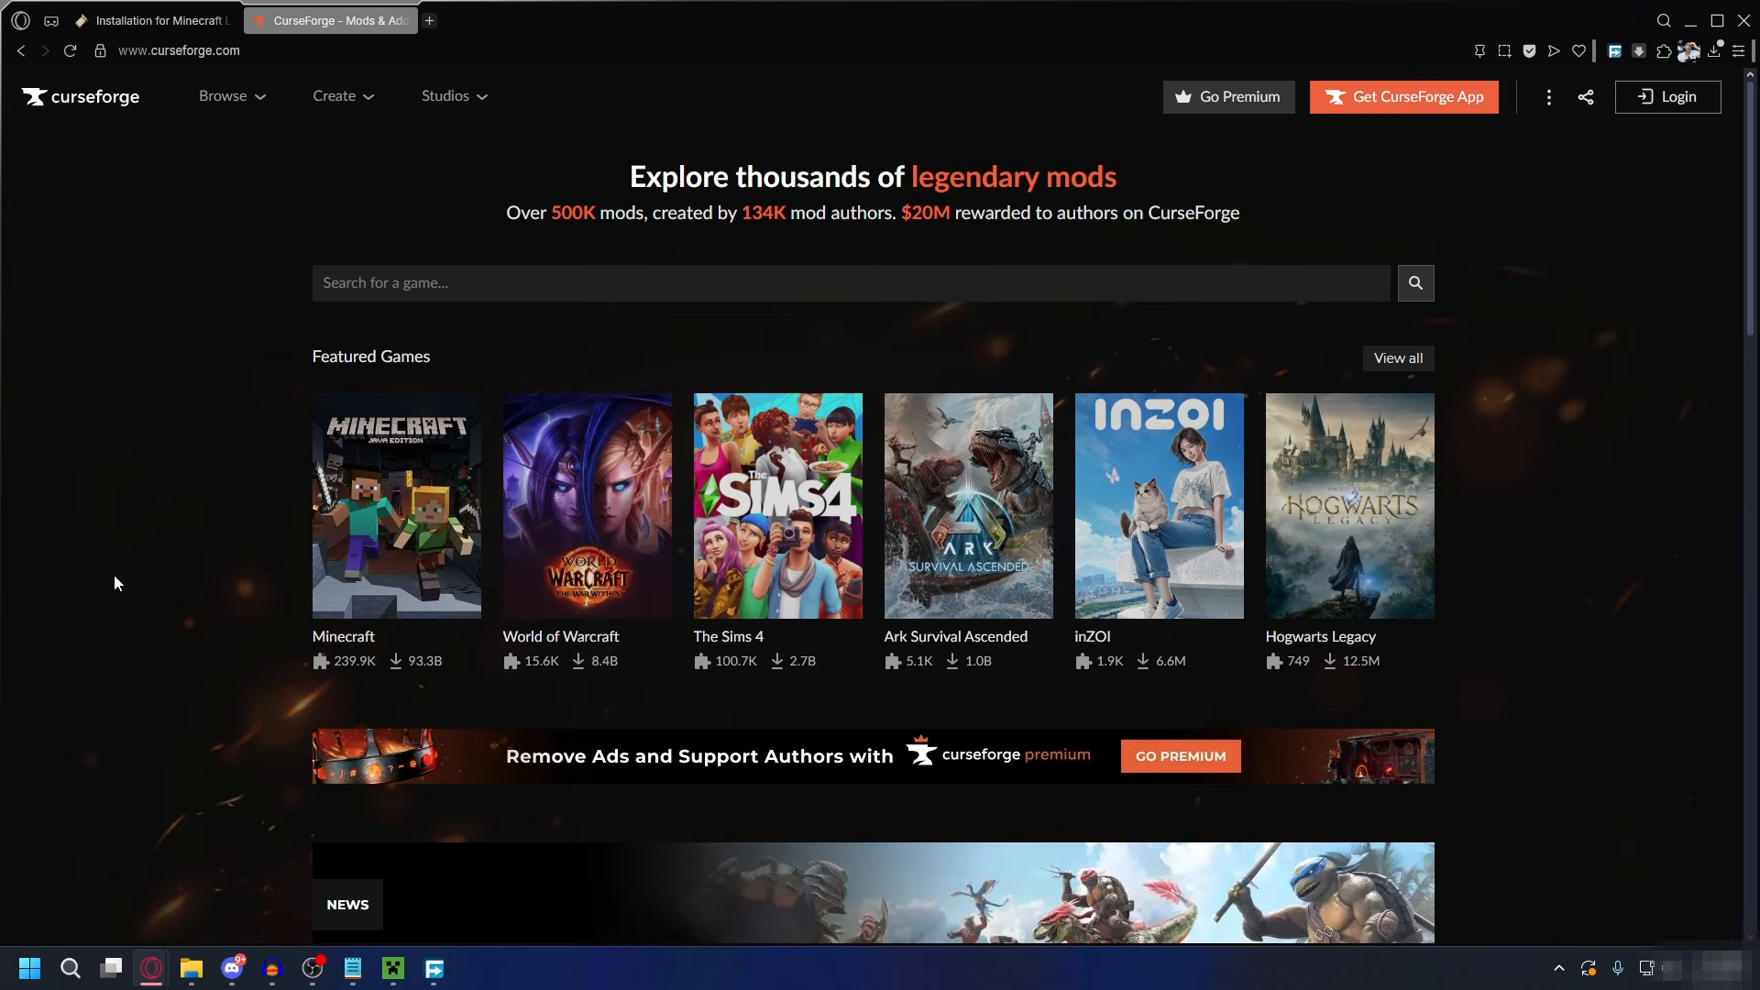
- Search CurseForge's Minecraft mods for "litematica" and open the Litematica mod page
click(386, 556)
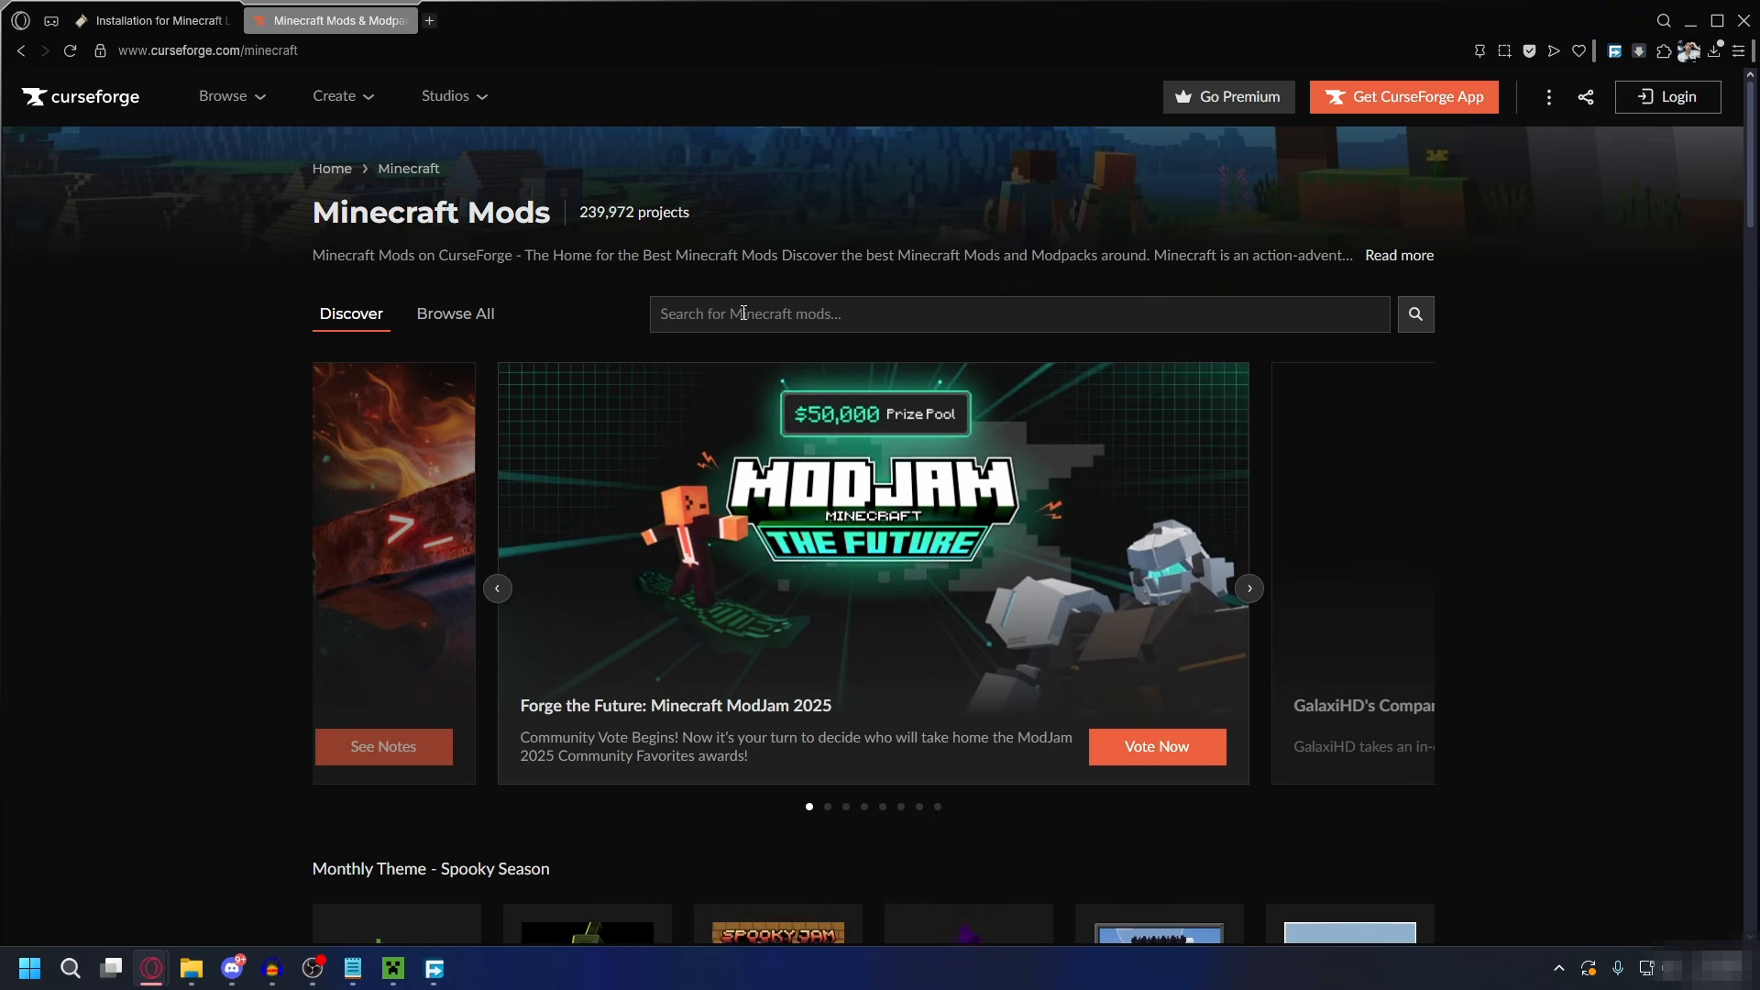
click(742, 313)
text(litematica)
key(Return)
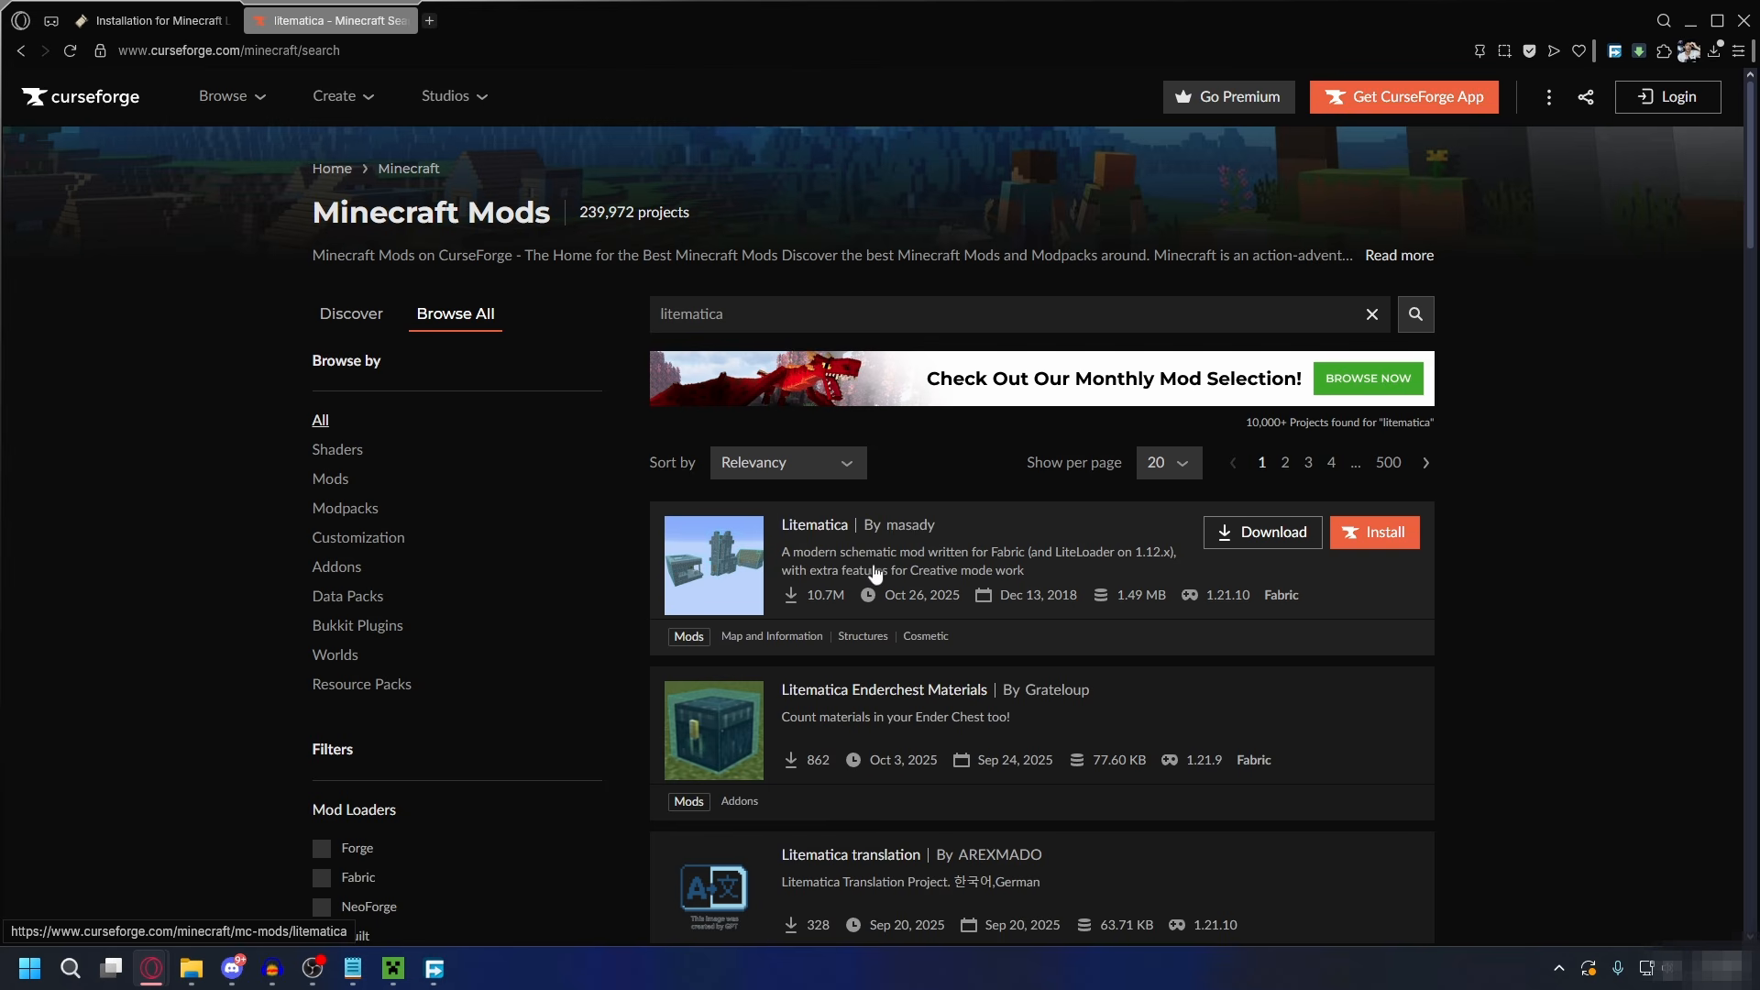
click(875, 573)
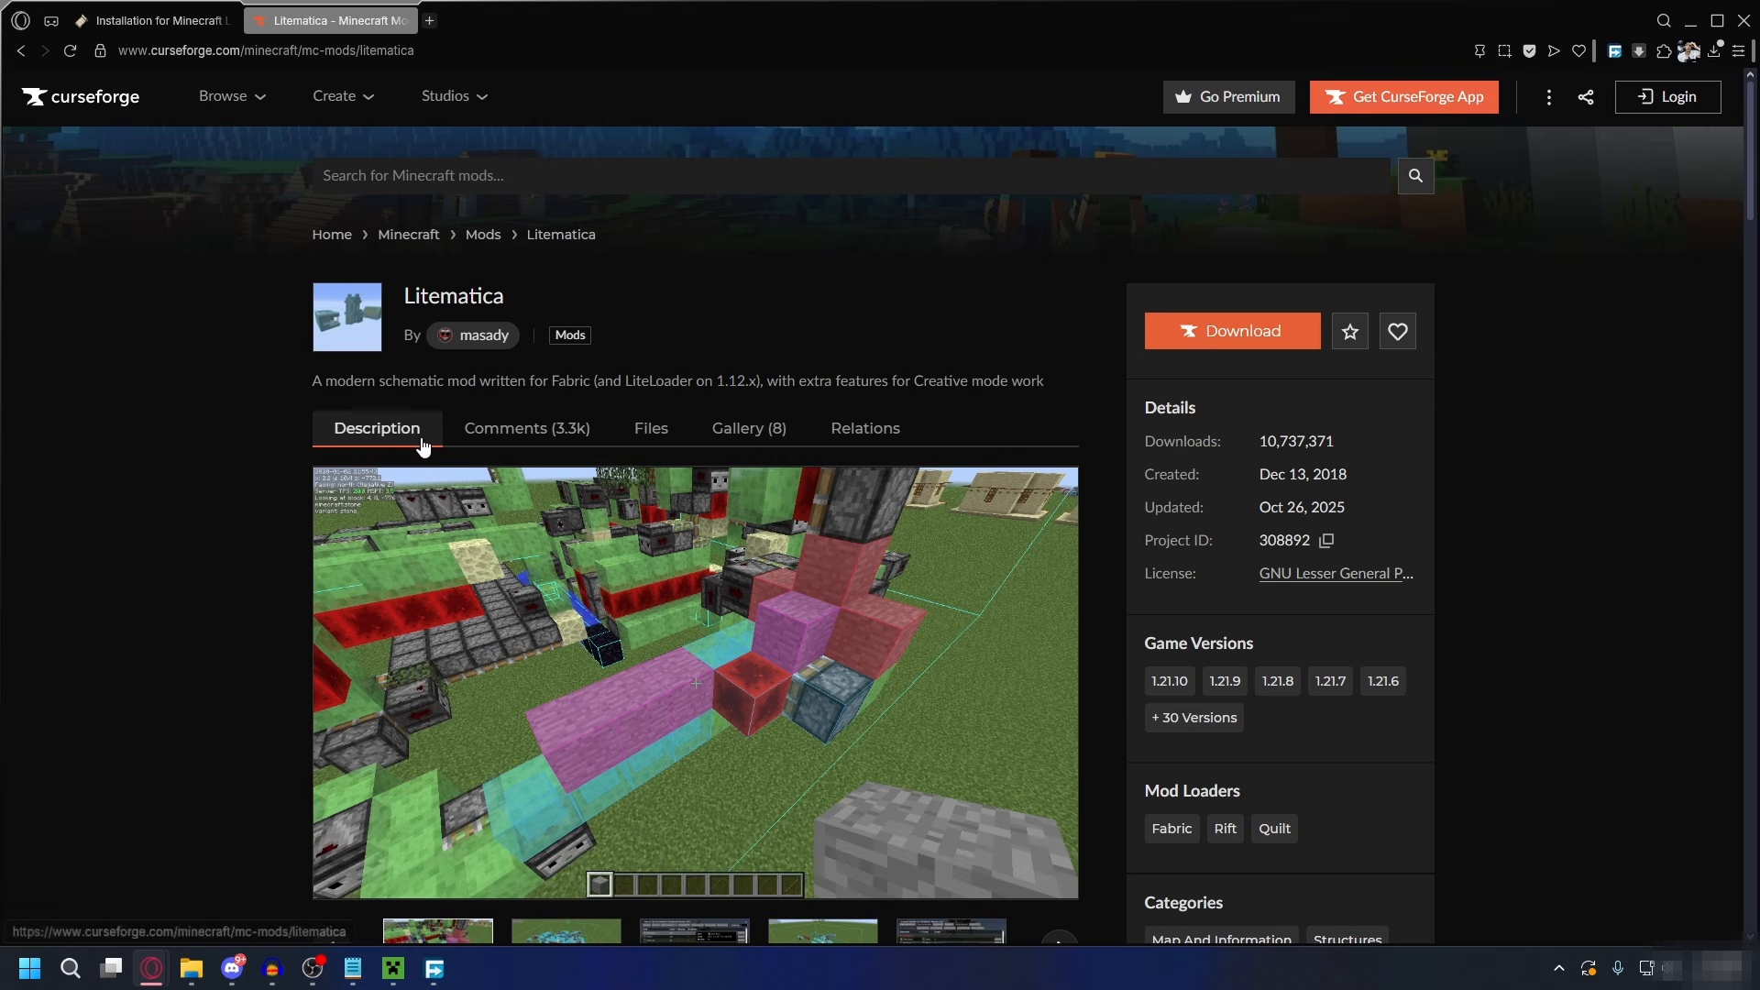
- Filter the Litematica files to game version 1.21.10 and save litematica-fabric-1.21.10-0.24.3.jar in Downloads
click(652, 431)
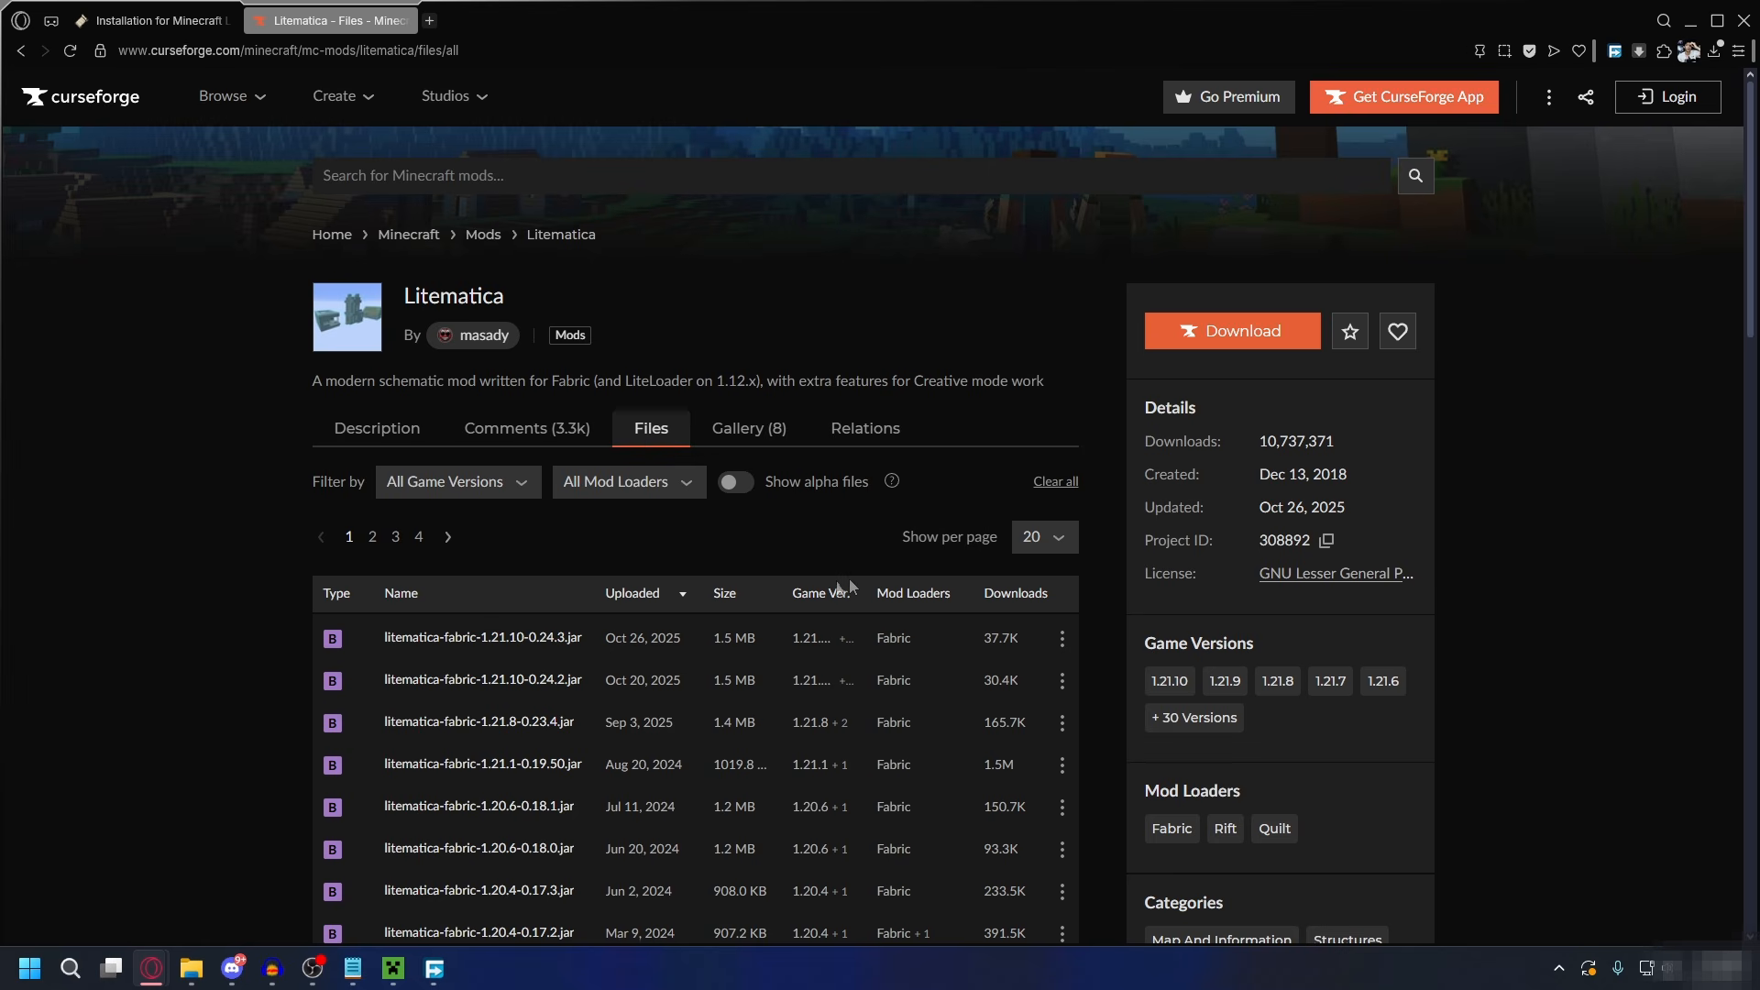
click(423, 484)
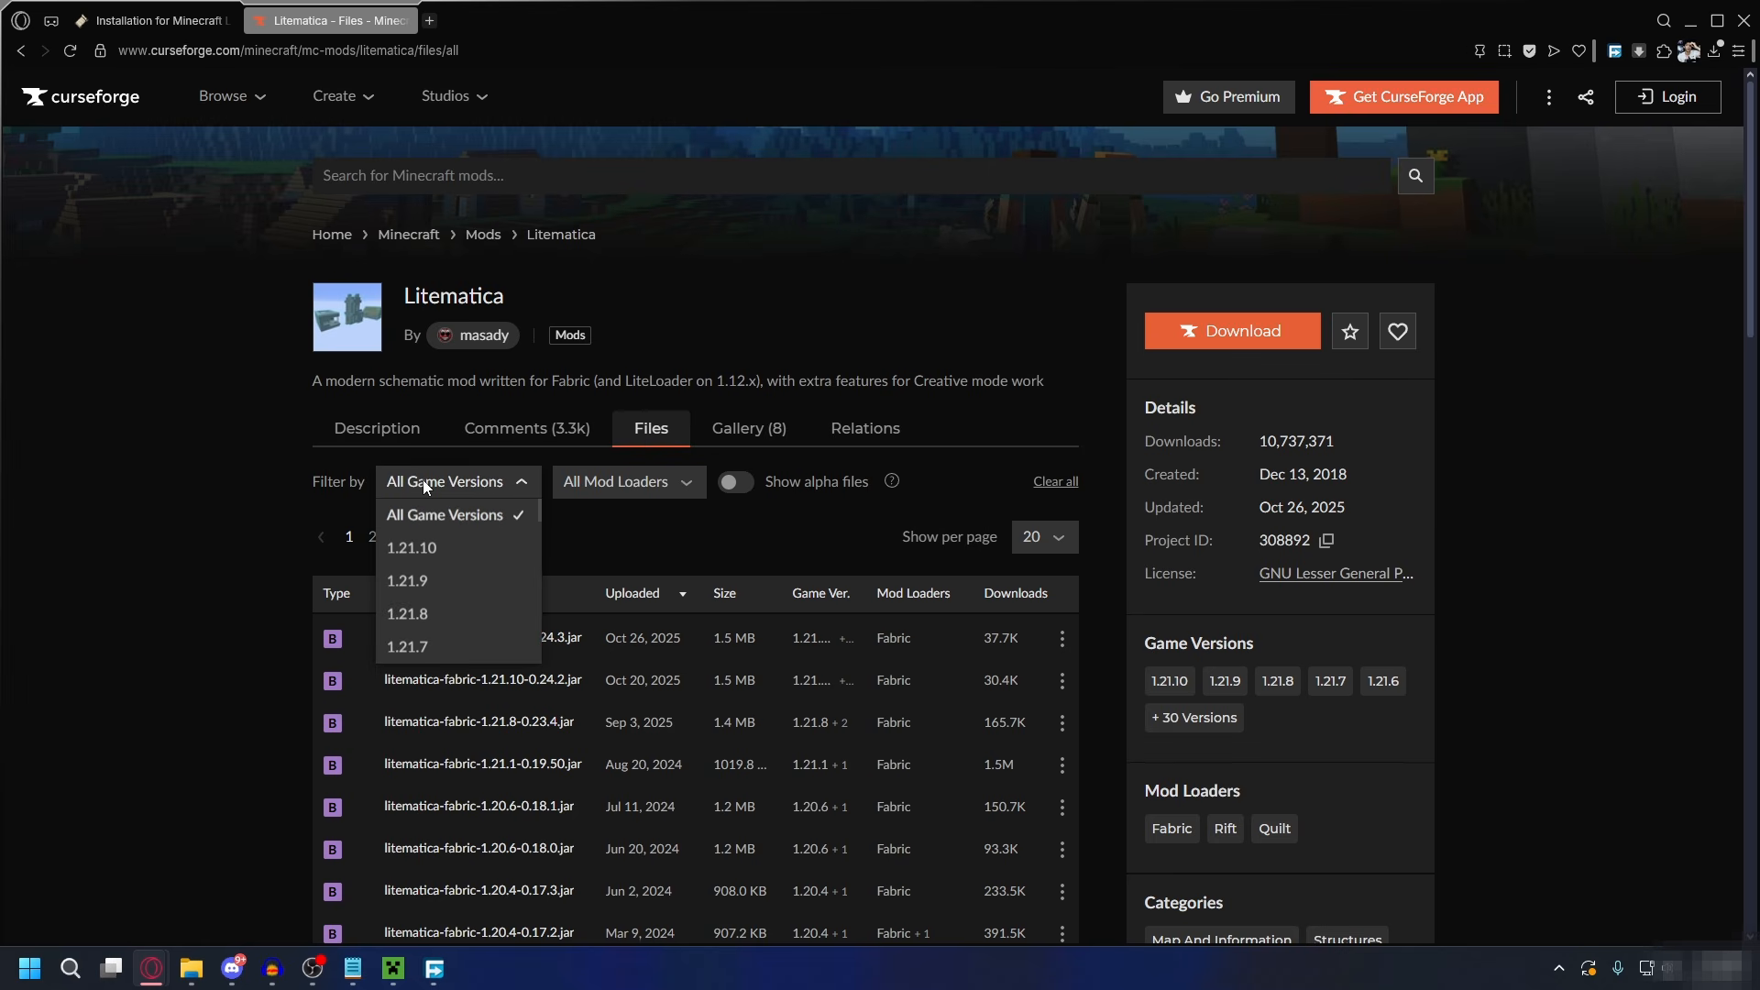
click(433, 546)
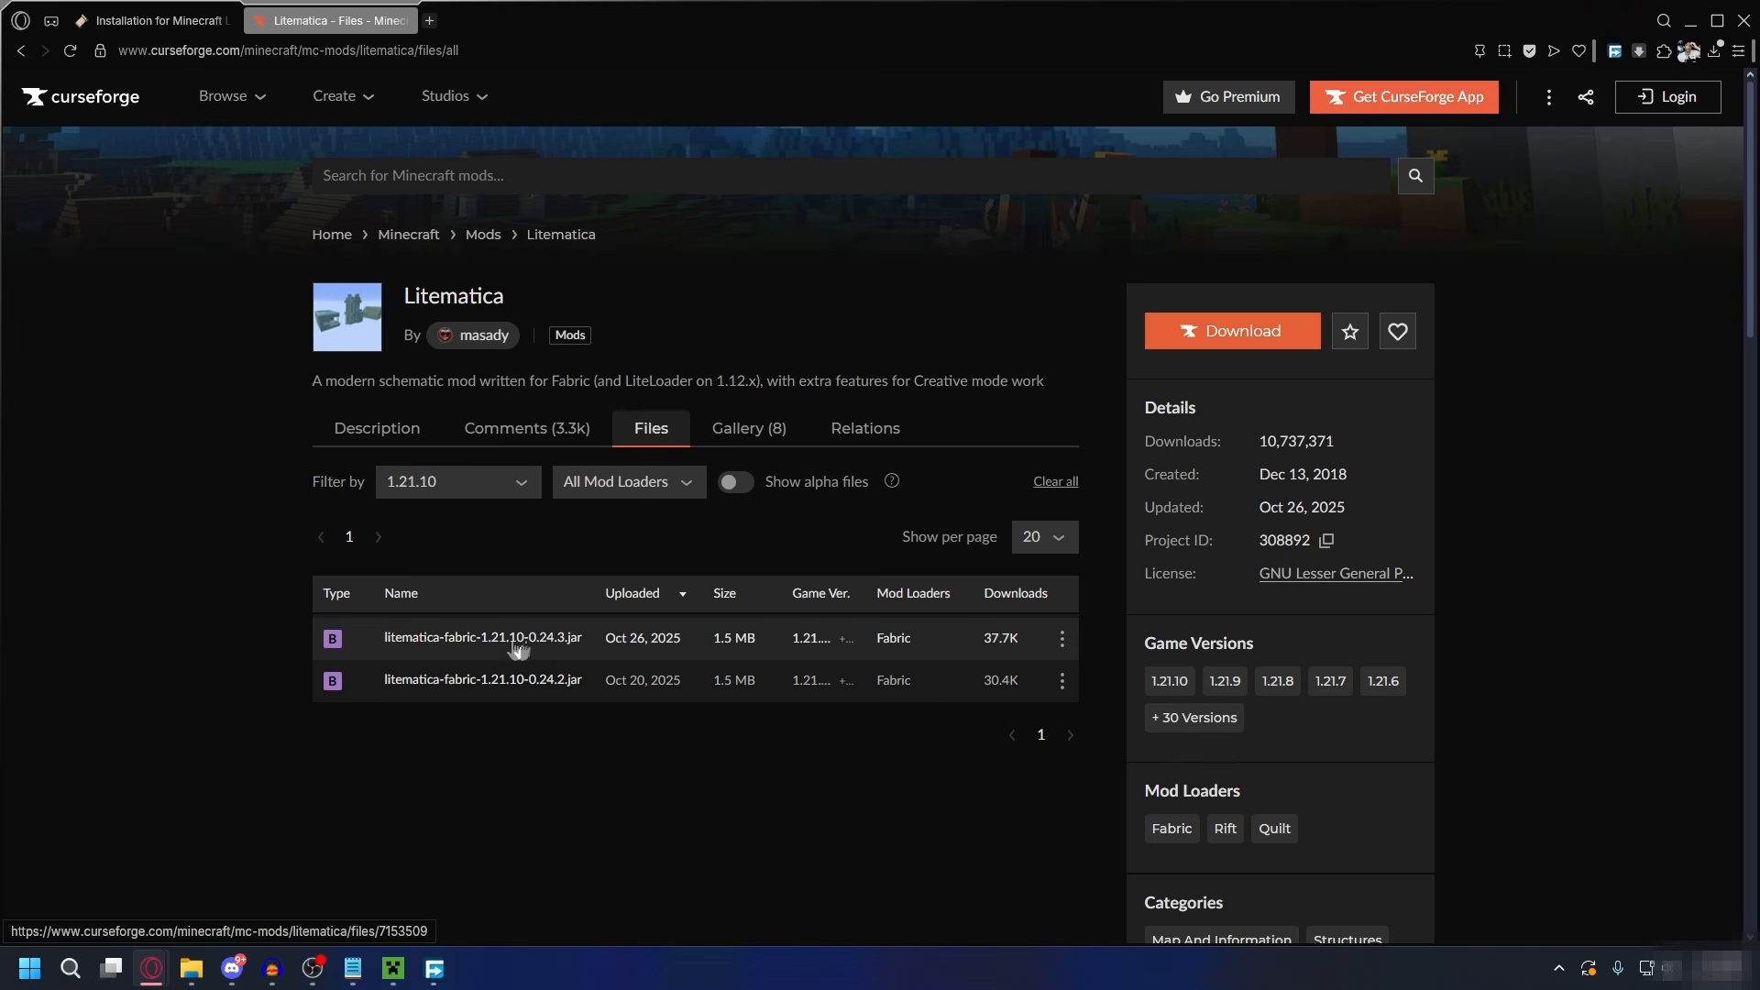
click(1063, 640)
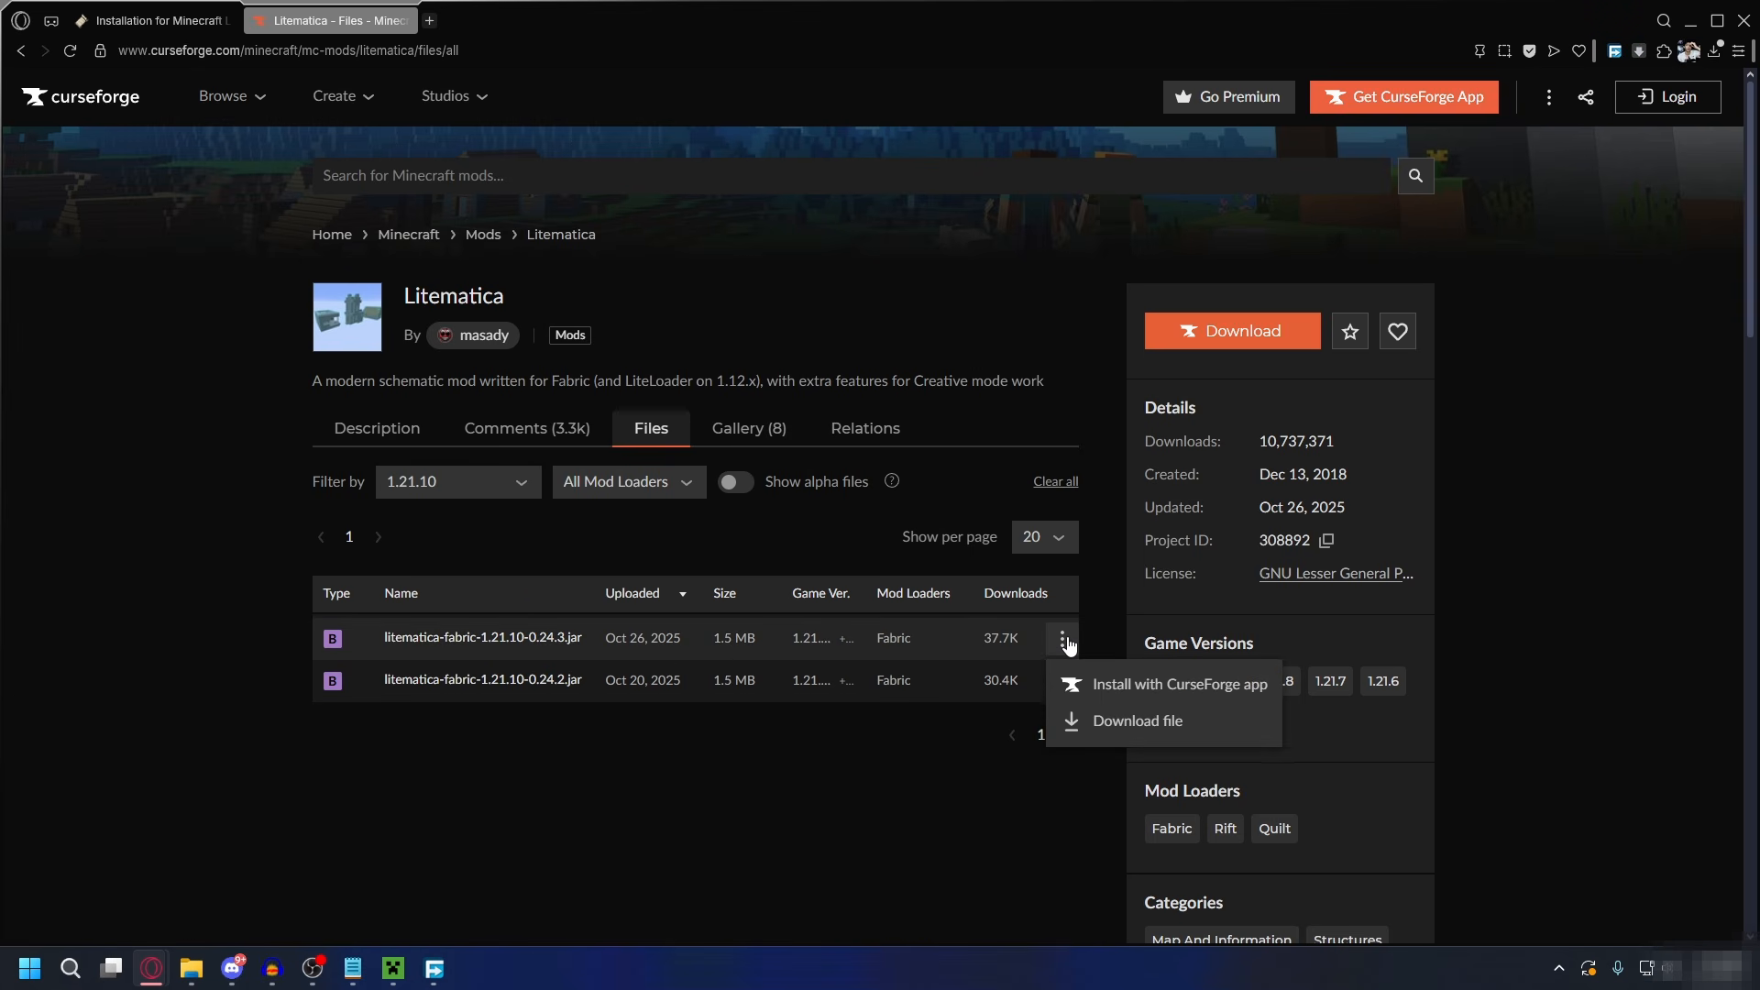
click(1149, 727)
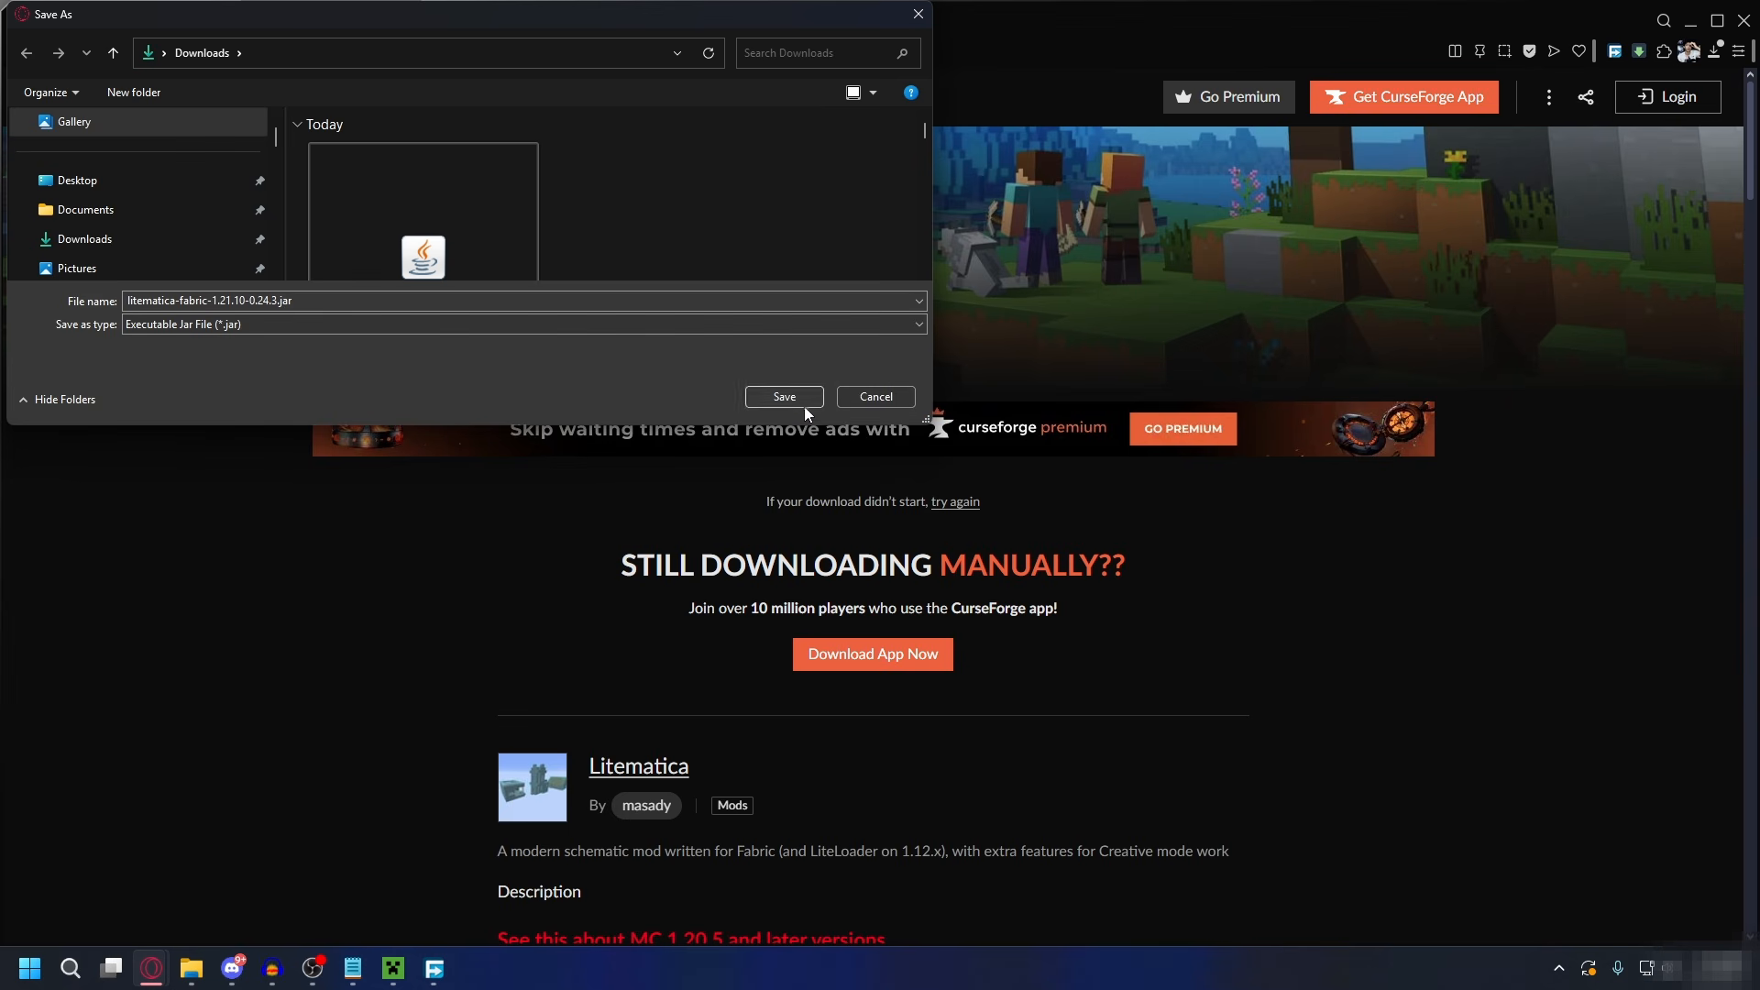
click(785, 397)
- Search CurseForge for "malilib" and open the original MaLiLib mod page
drag(515, 298, 399, 296)
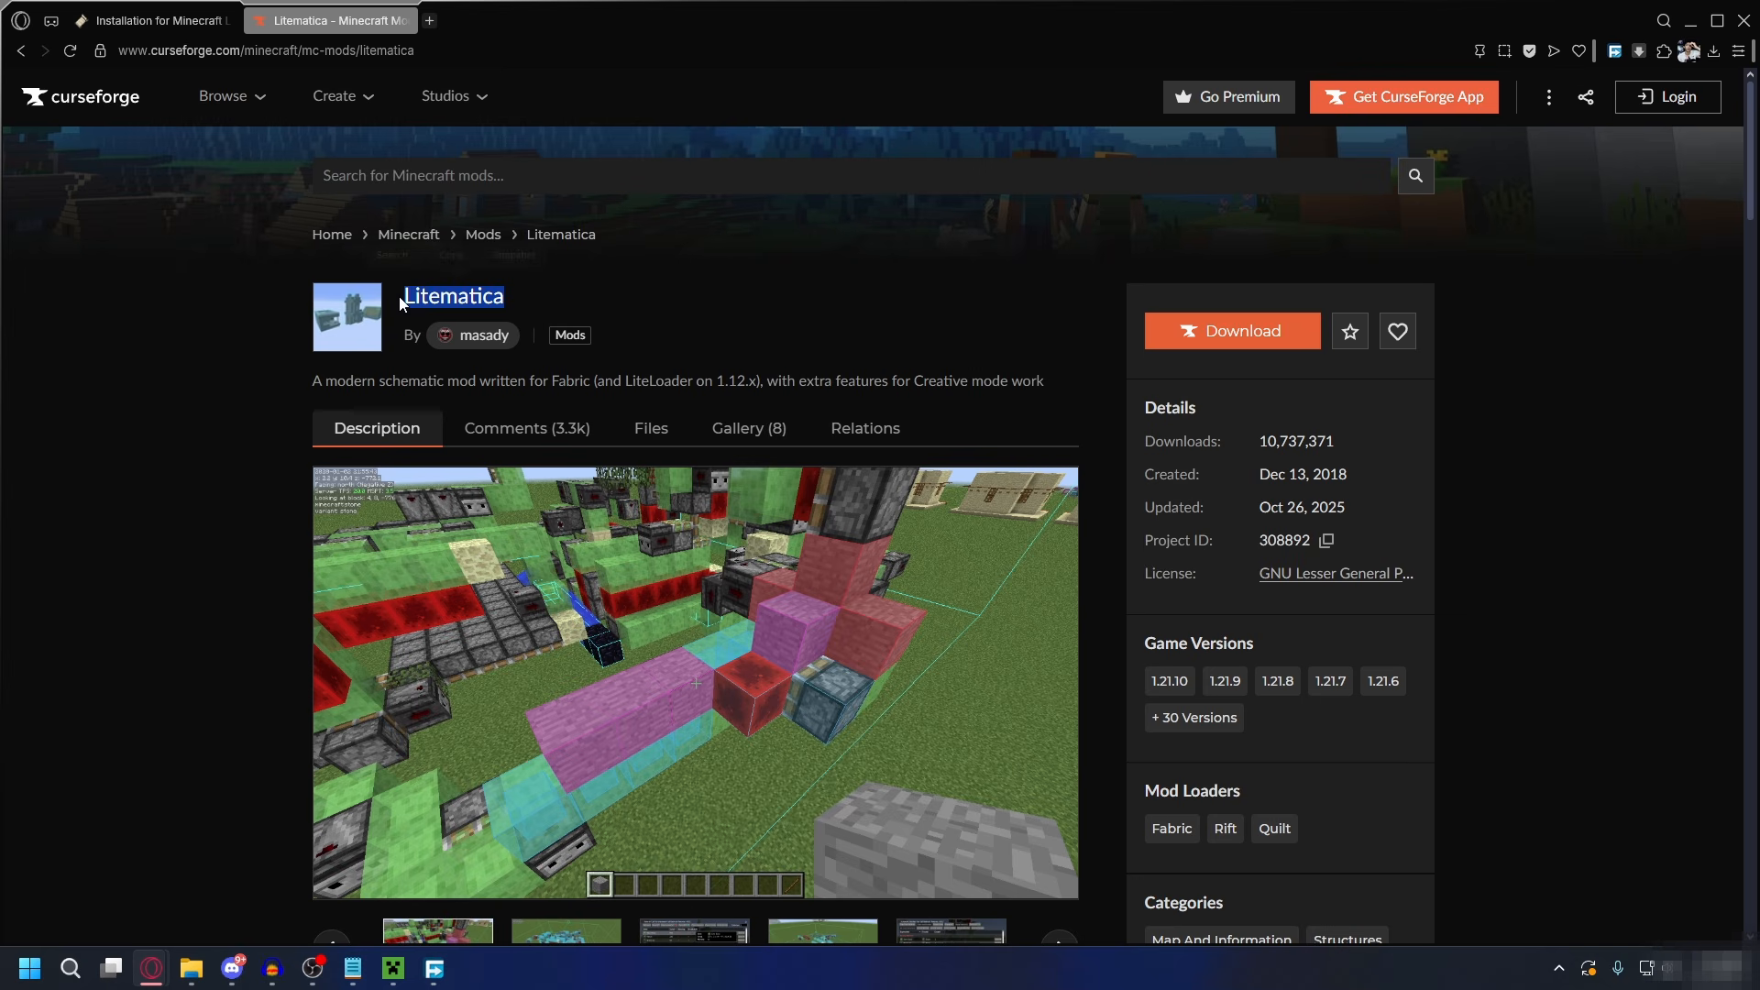
click(645, 306)
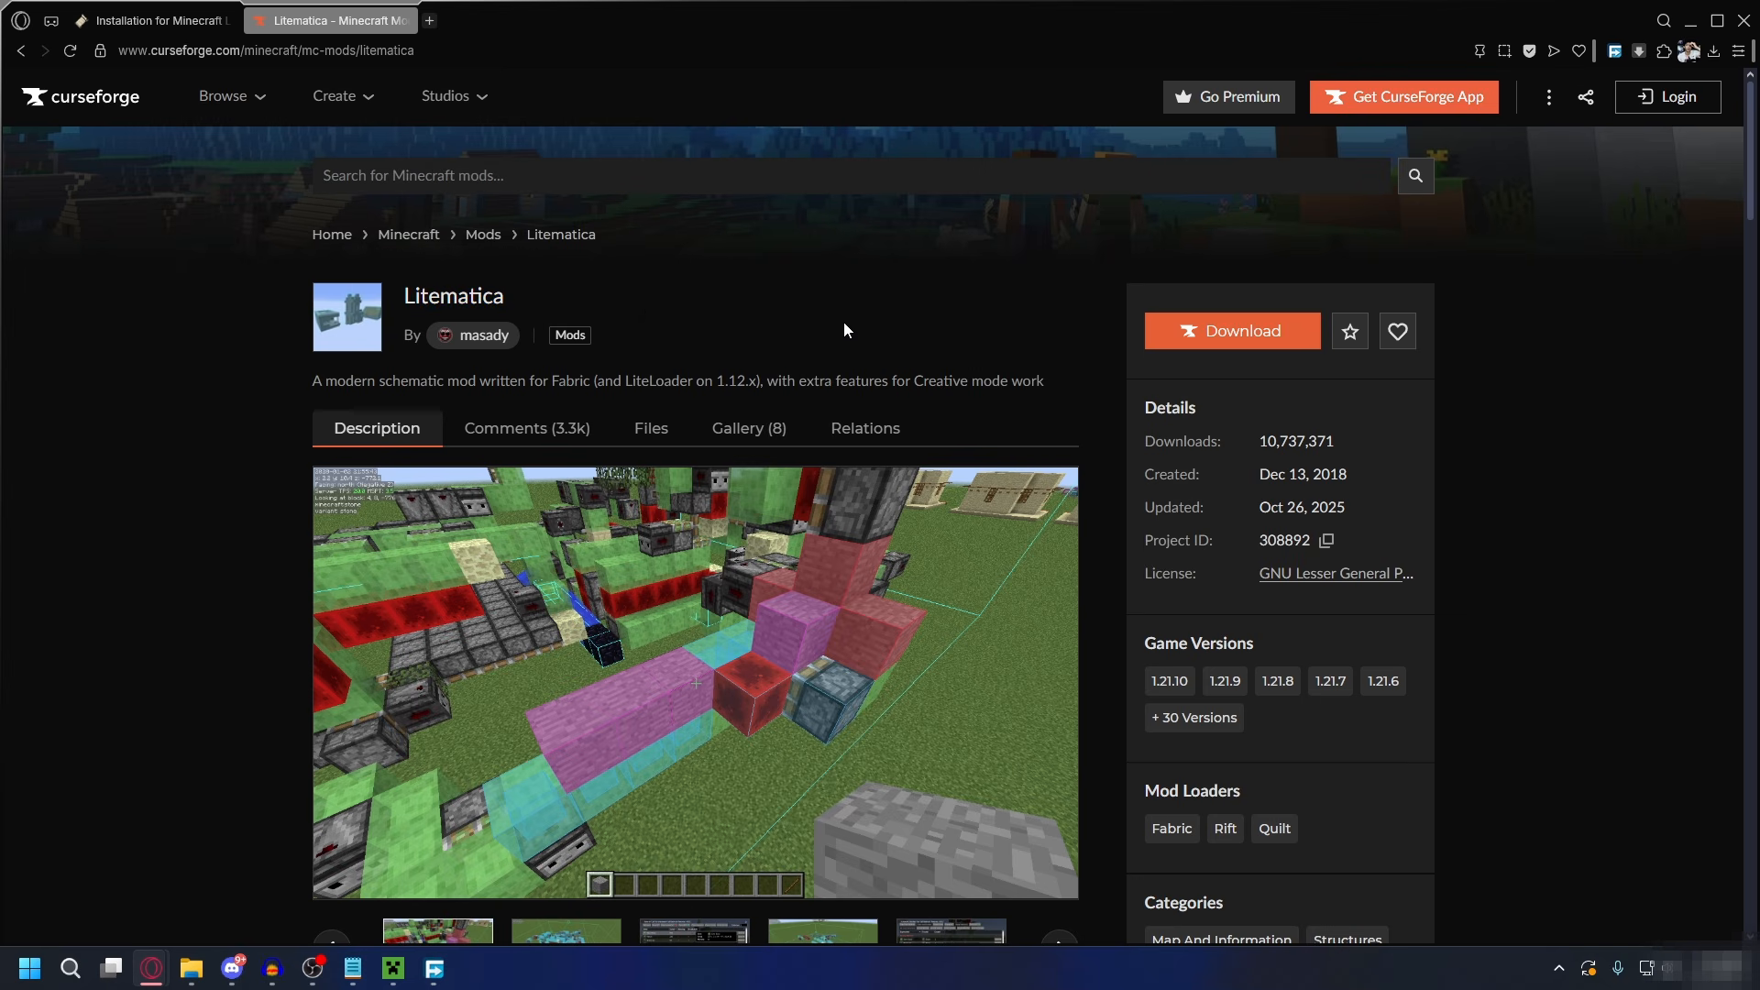
click(490, 175)
text(malilib)
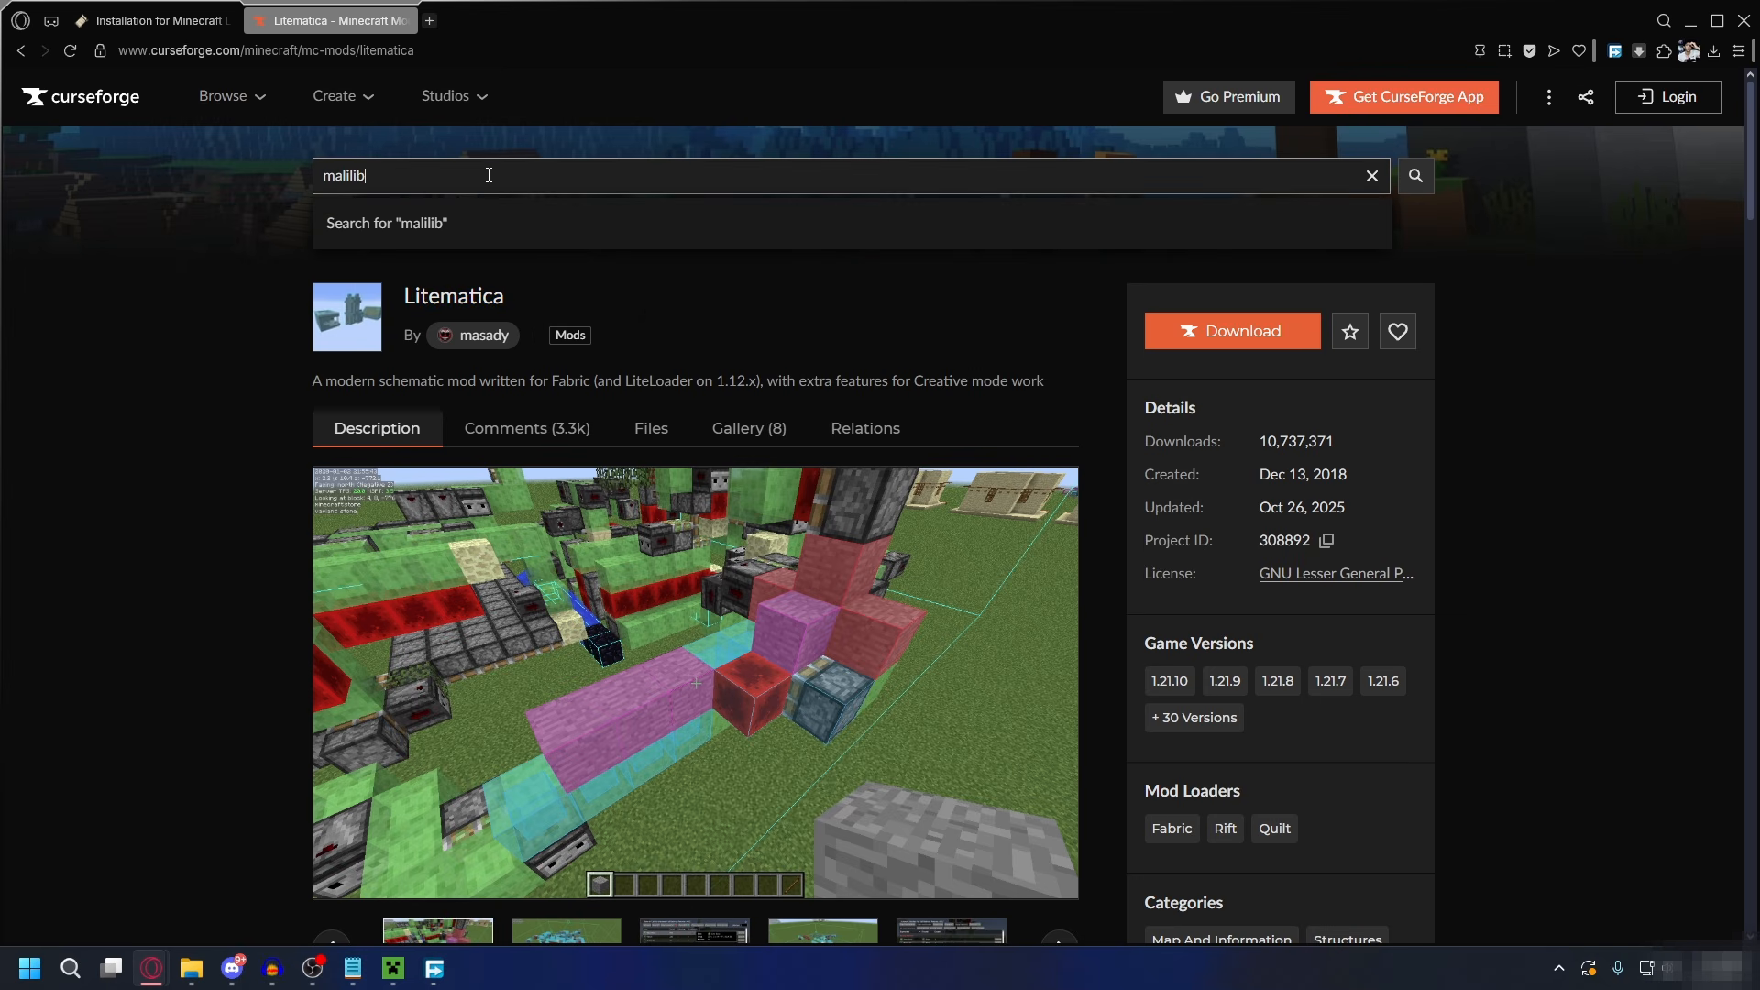
key(Return)
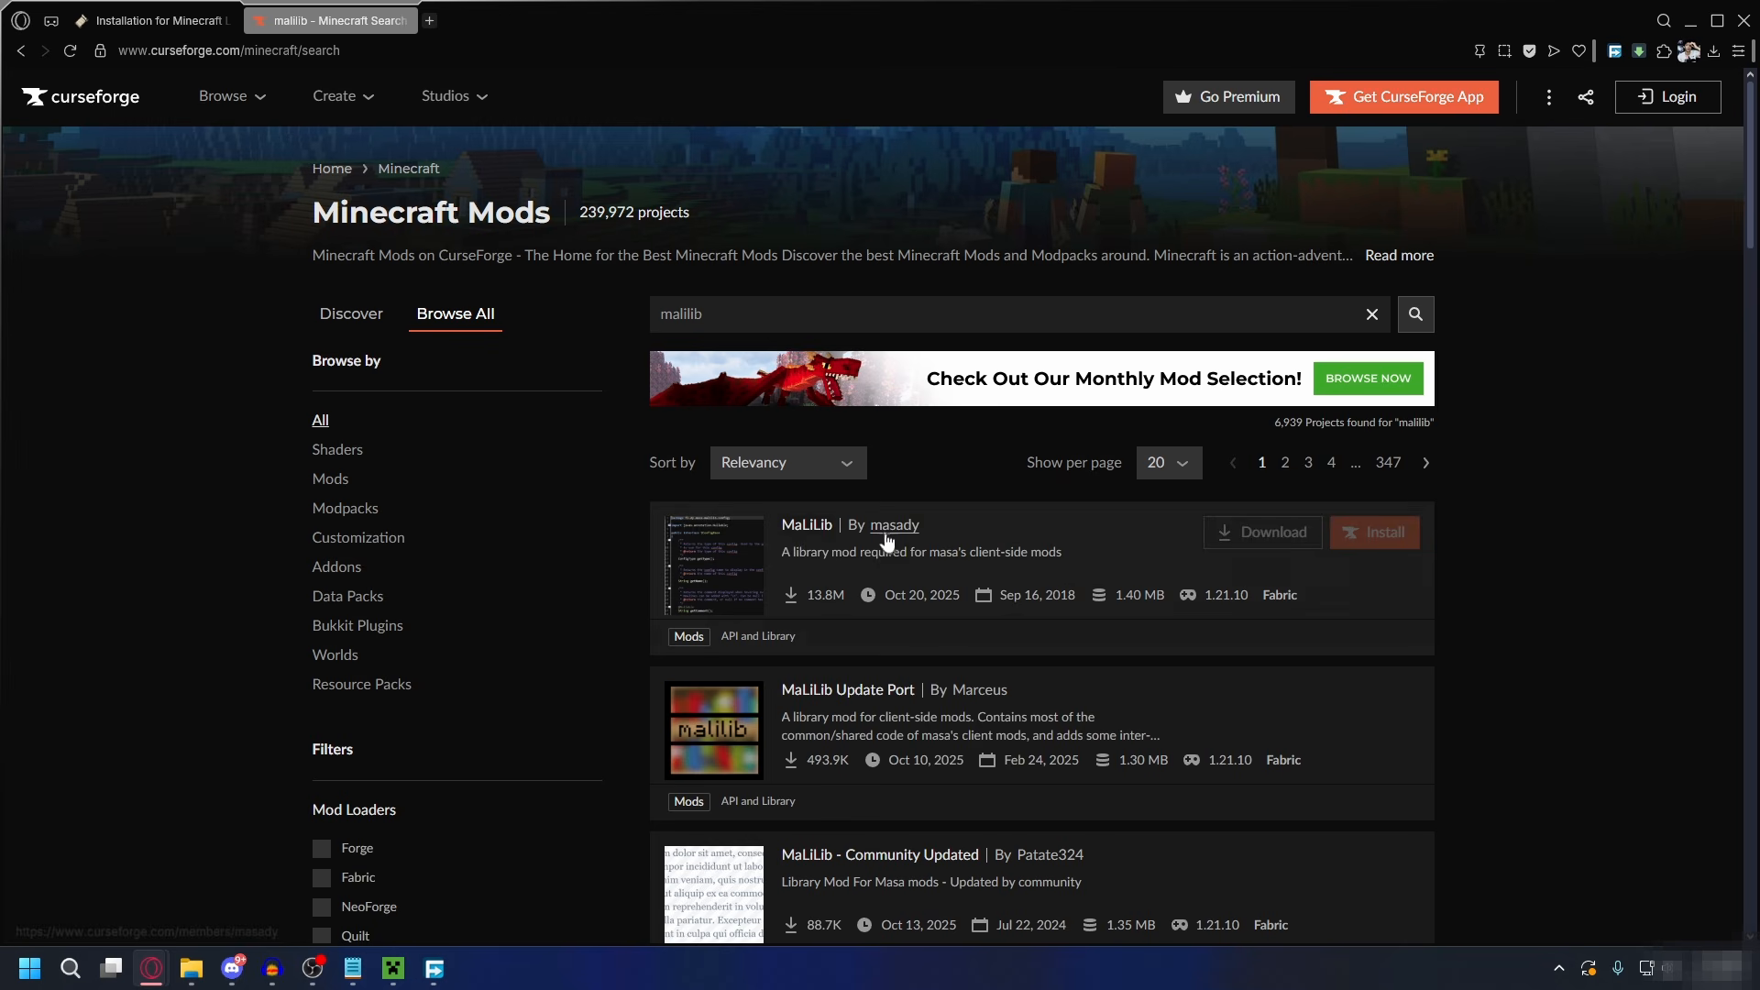
click(810, 551)
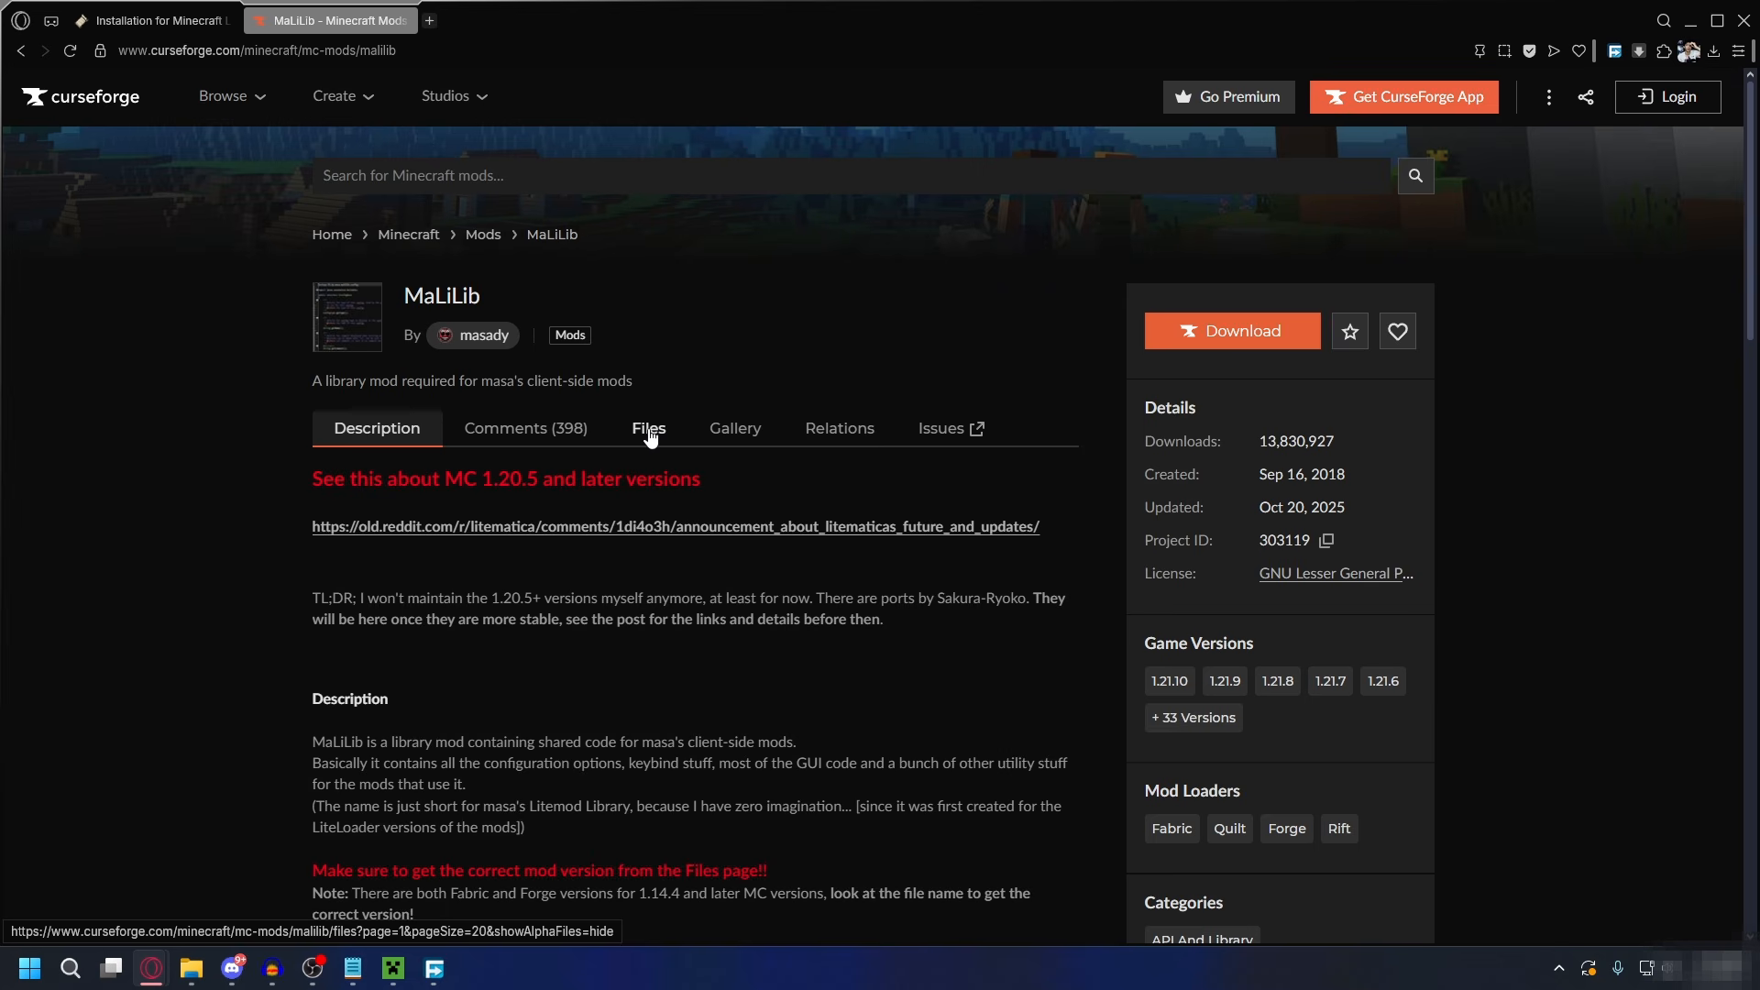
- Download the MaLiLib file for game version 1.21.10, saving malilib-fabric-1.21.10-0.26.3.jar in Downloads
click(650, 436)
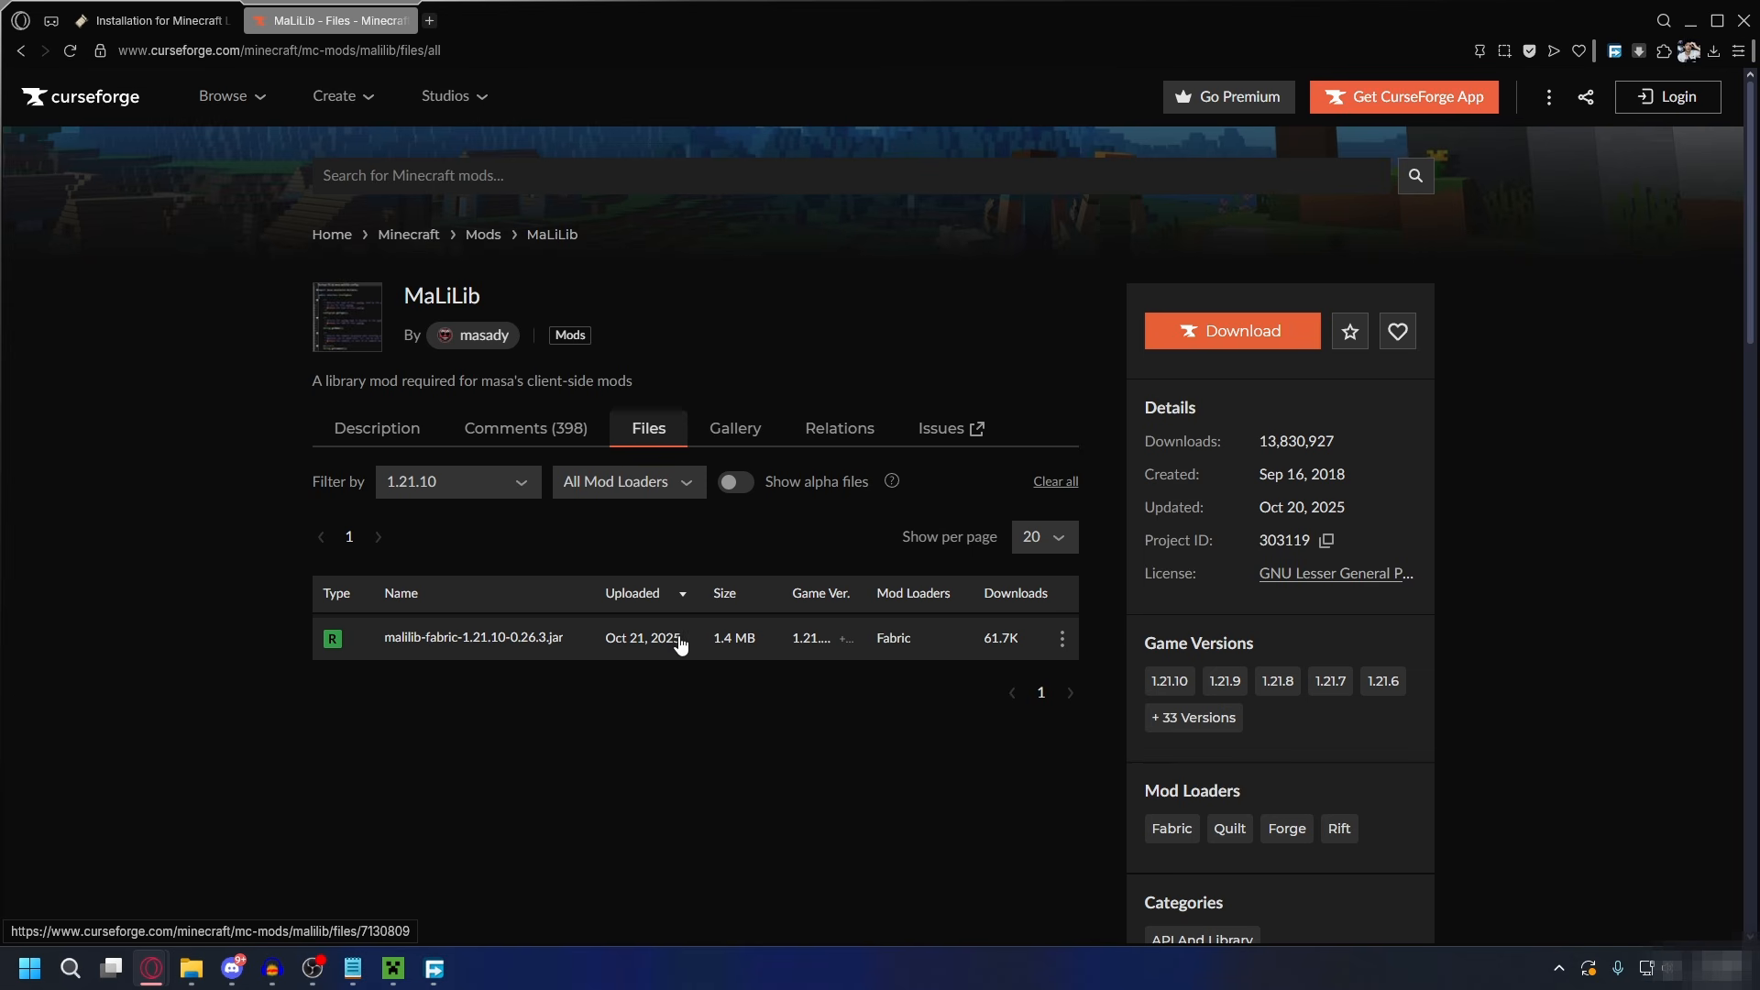
click(1063, 638)
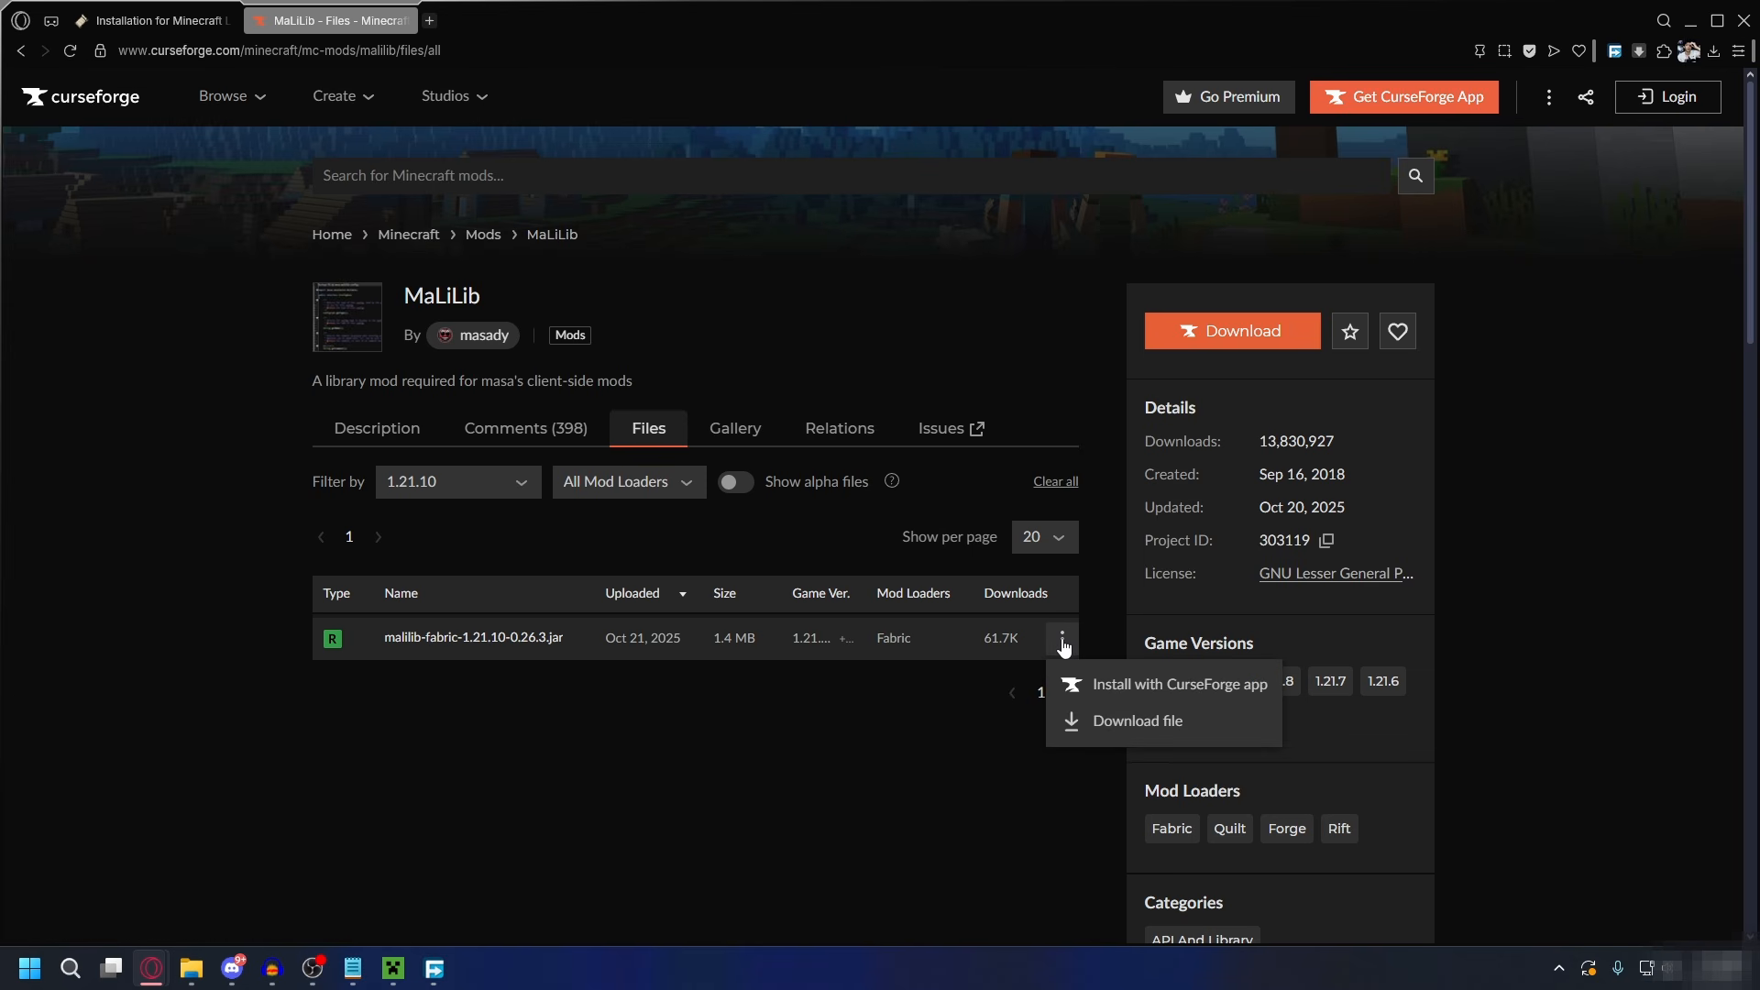
click(1119, 724)
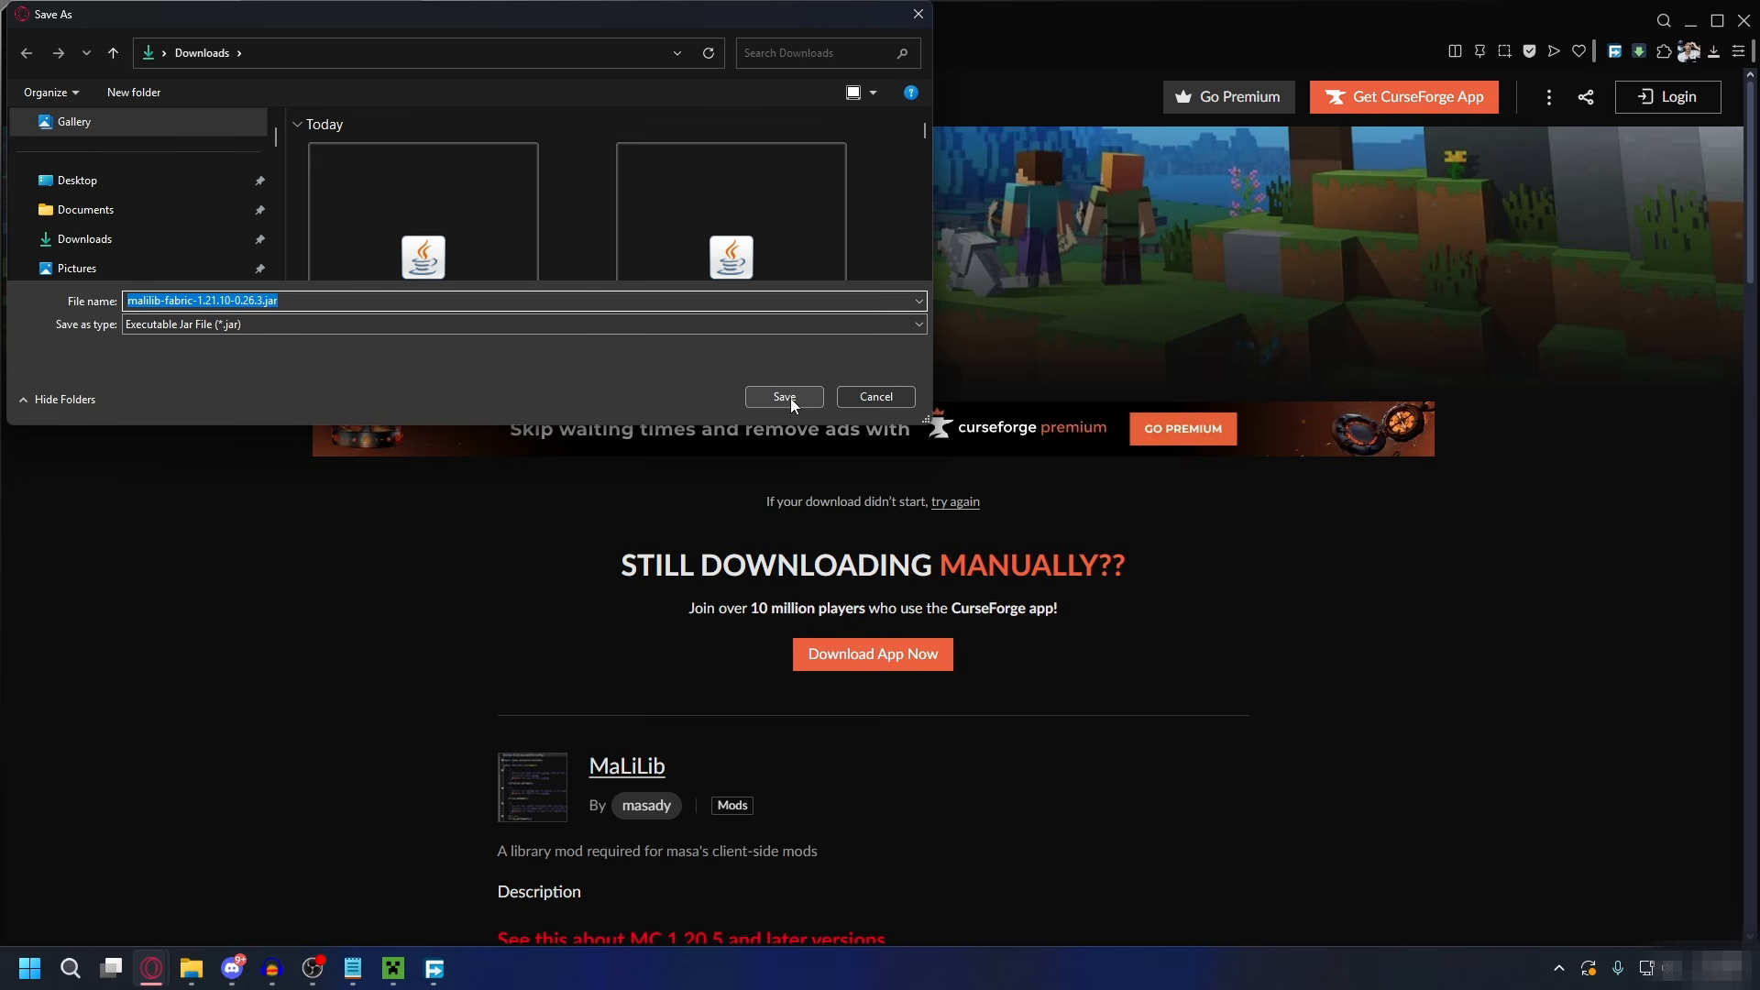
click(790, 398)
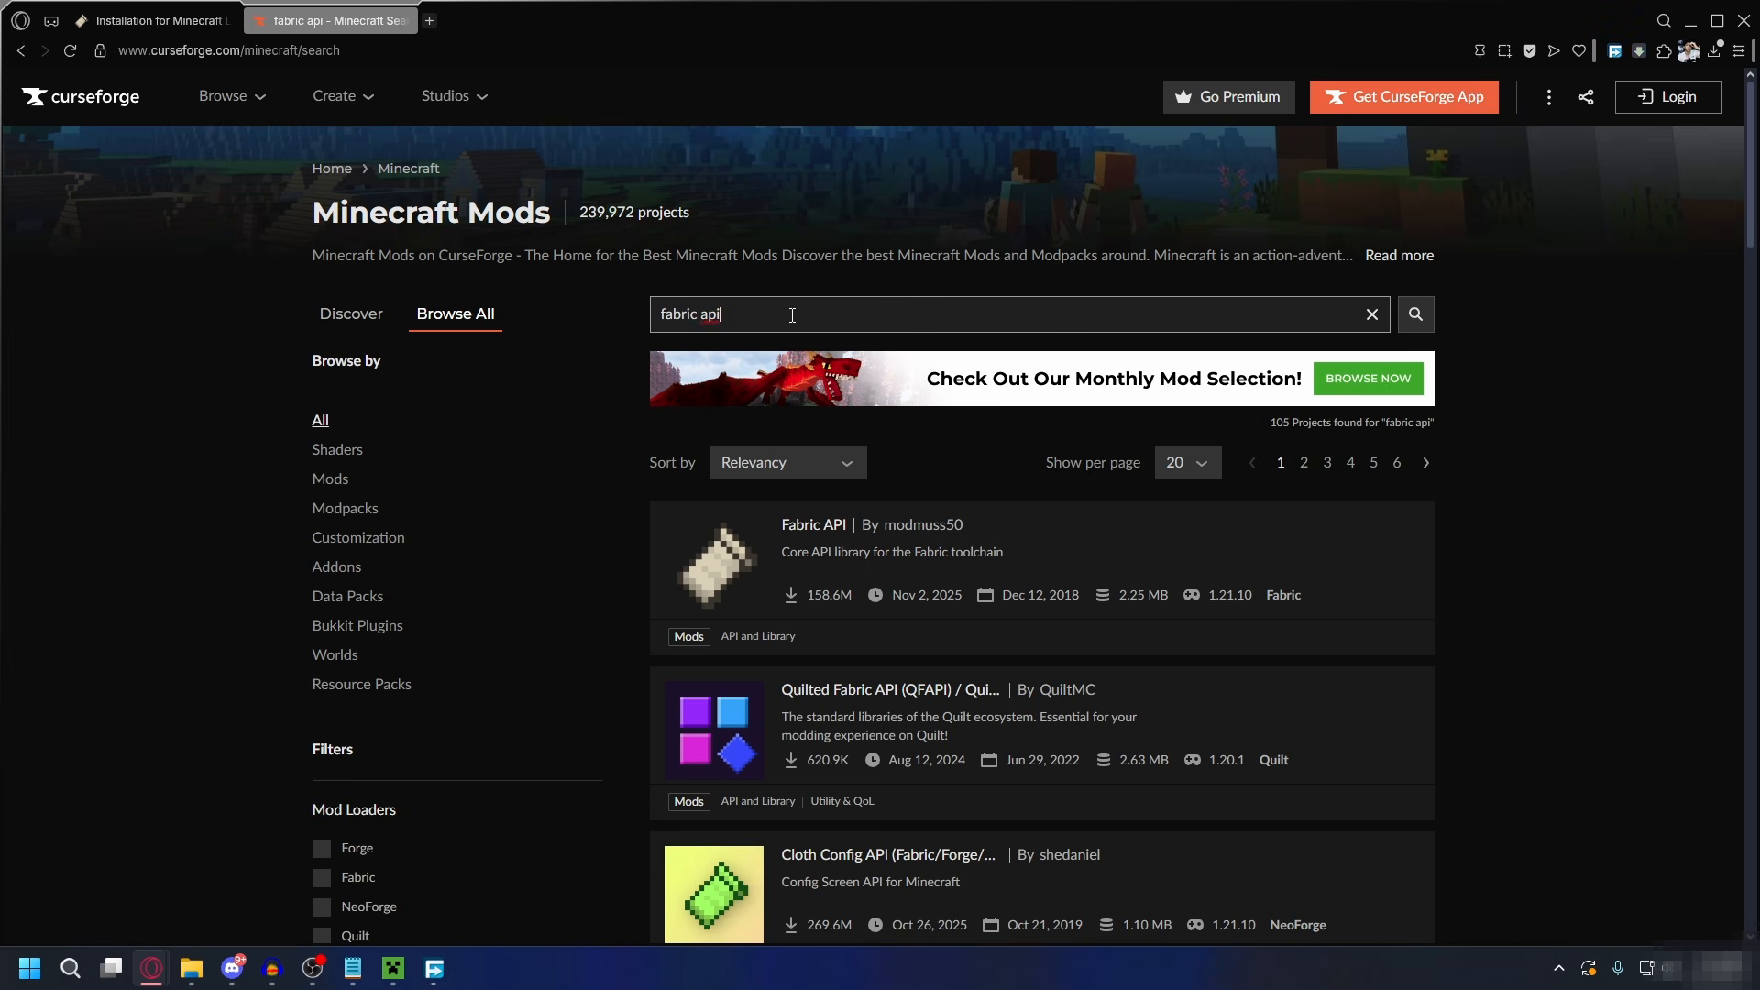
- Open the Fabric API mod page from the CurseForge results for "fabric api"
drag(721, 314, 676, 314)
click(765, 318)
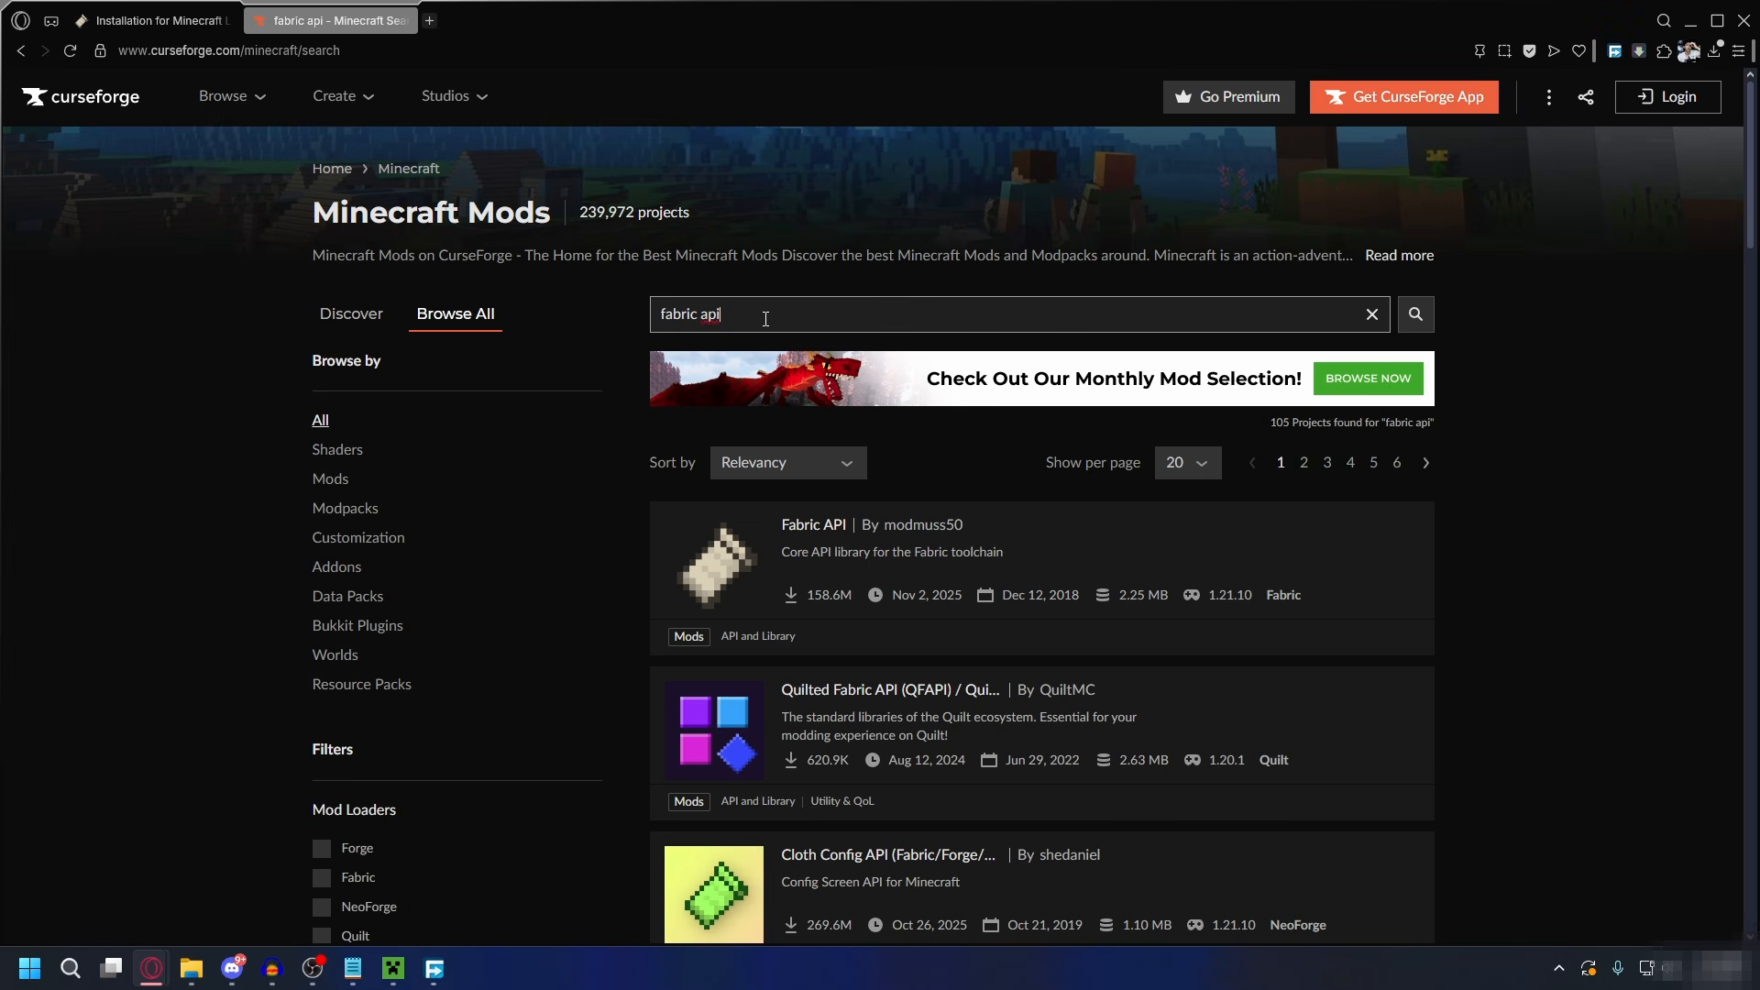
click(1628, 507)
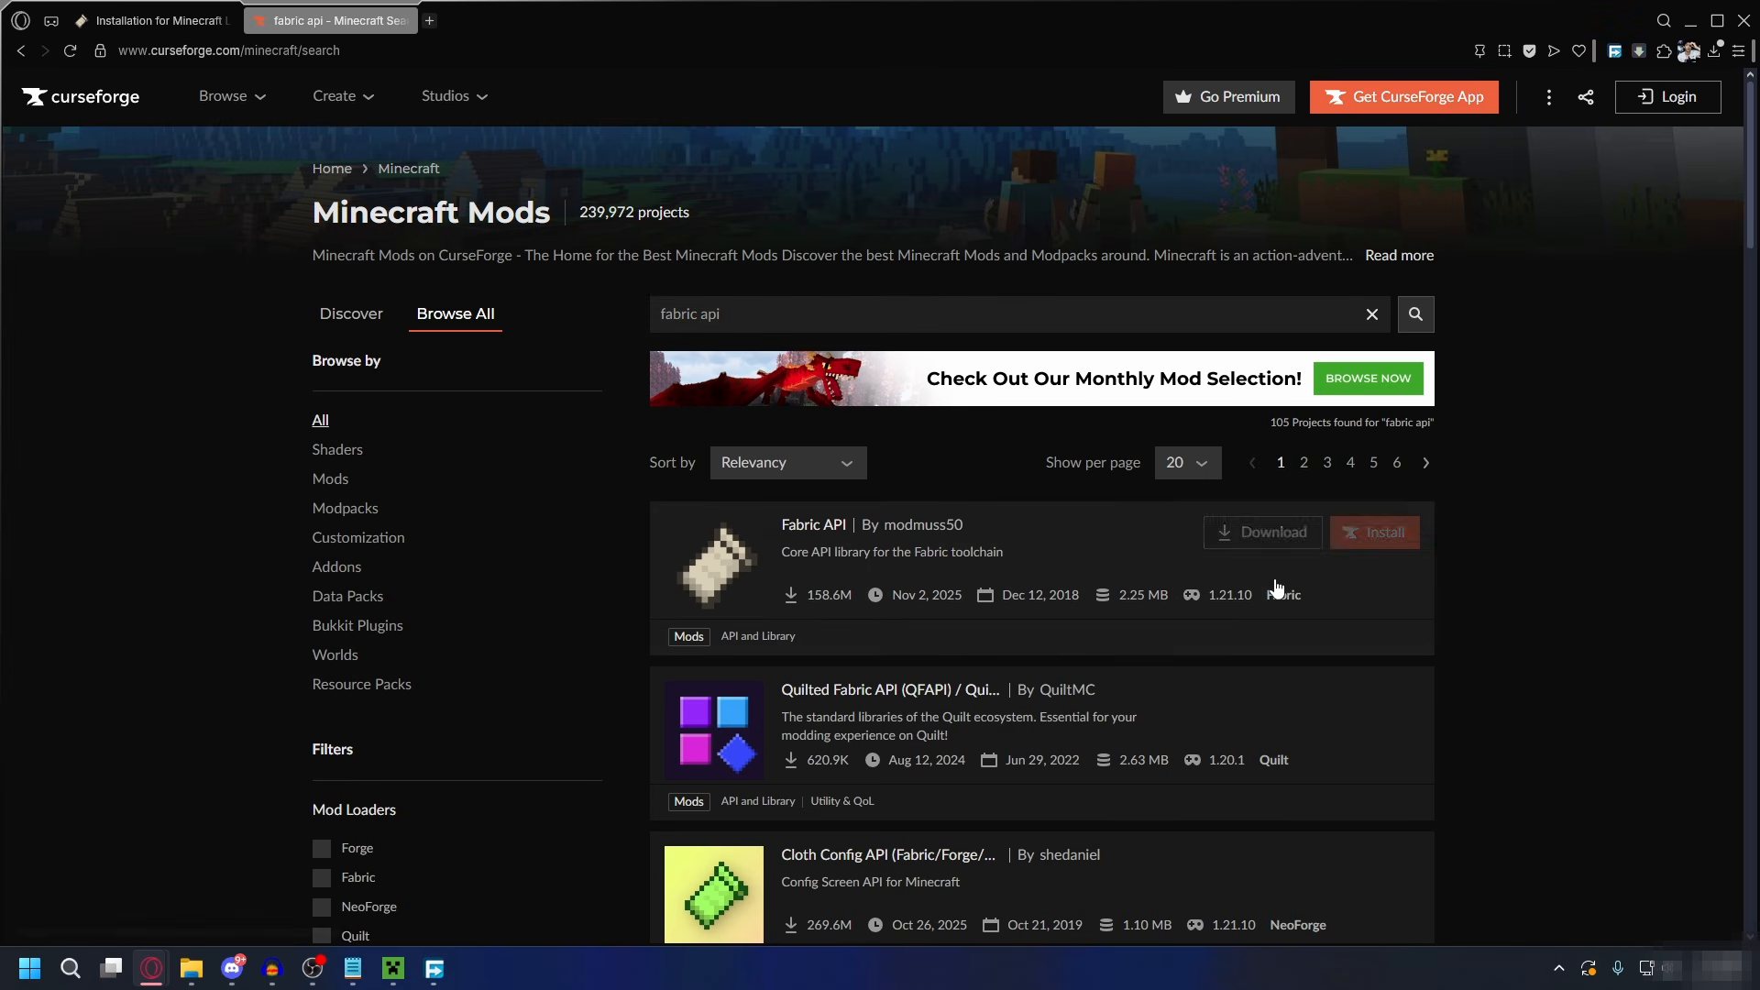
click(815, 569)
- Filter the Fabric API files to game version 1.21.10 and download the newest one, version 0.137.0
click(481, 427)
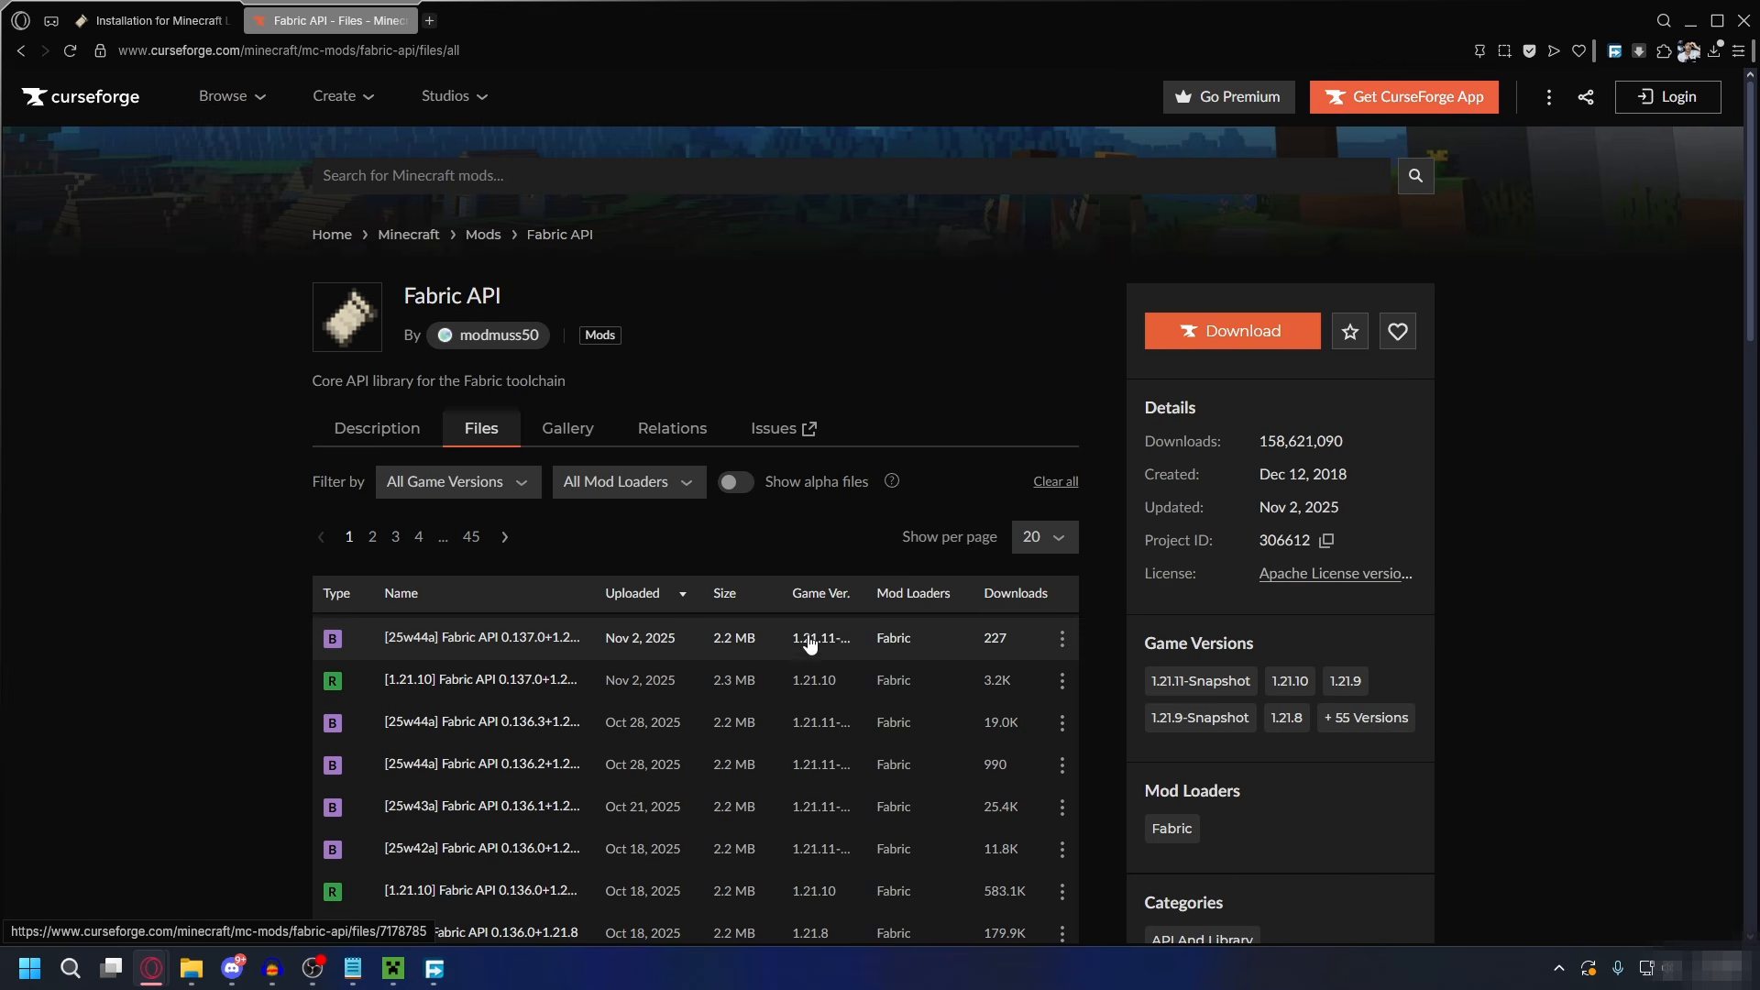
drag(779, 640, 821, 572)
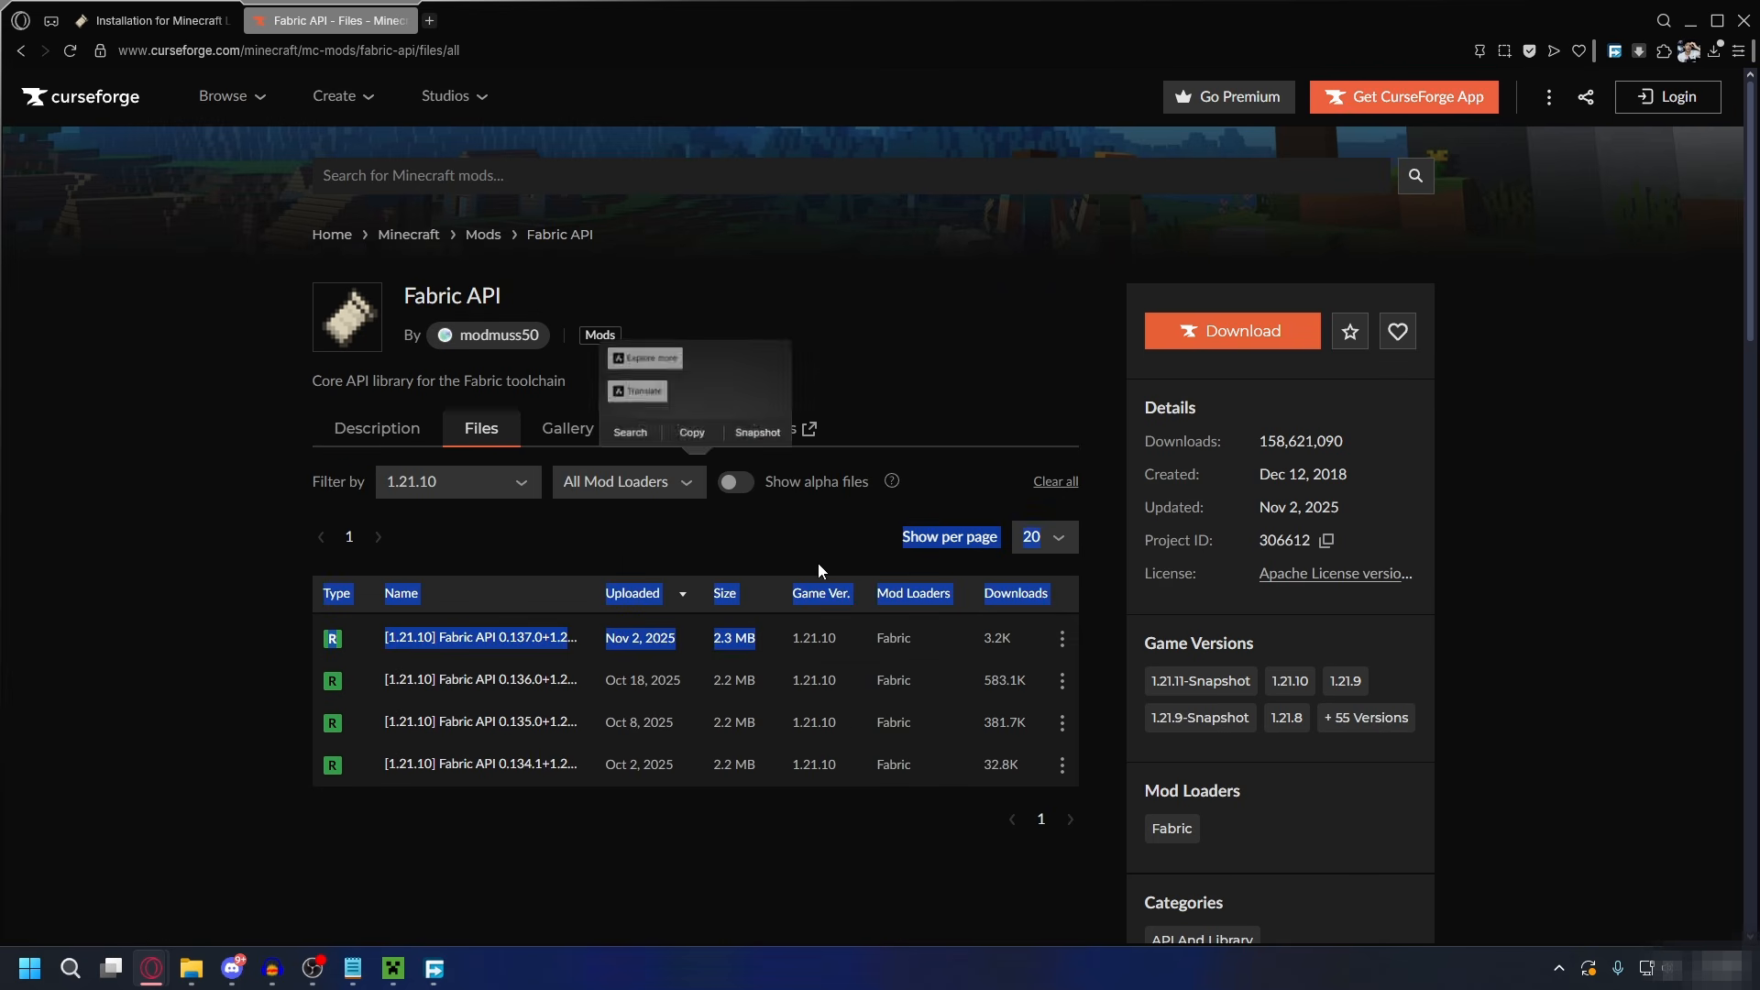
click(821, 572)
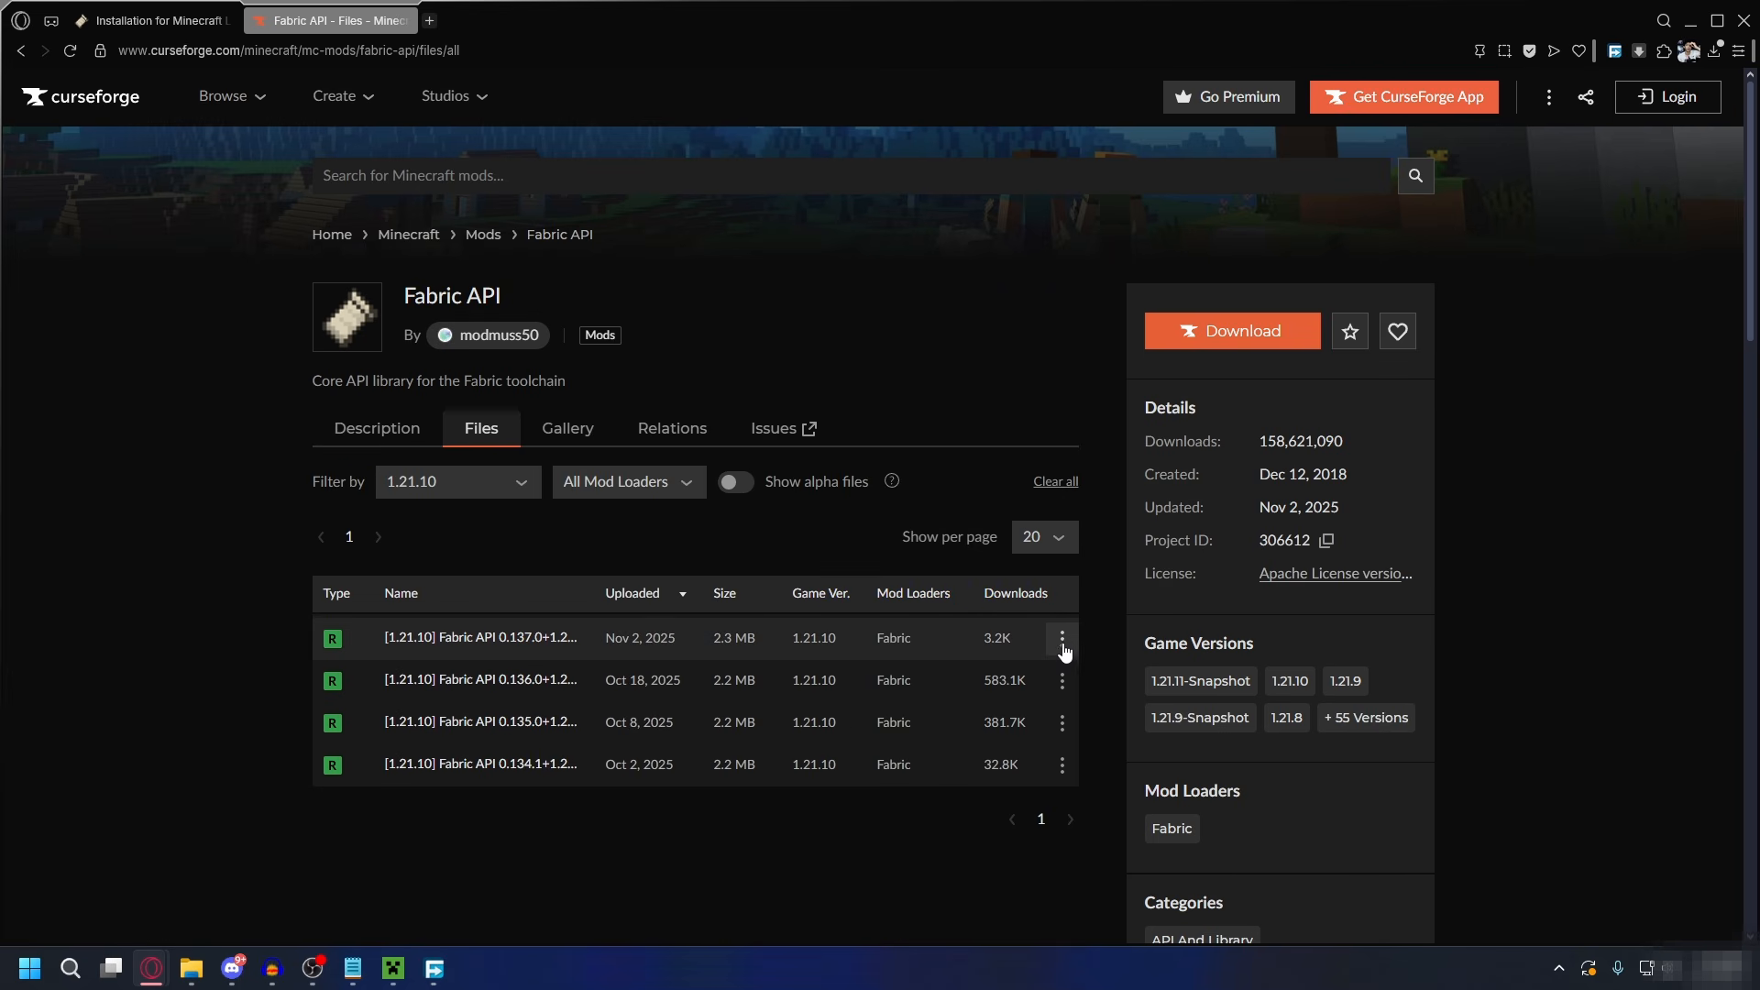
click(1062, 639)
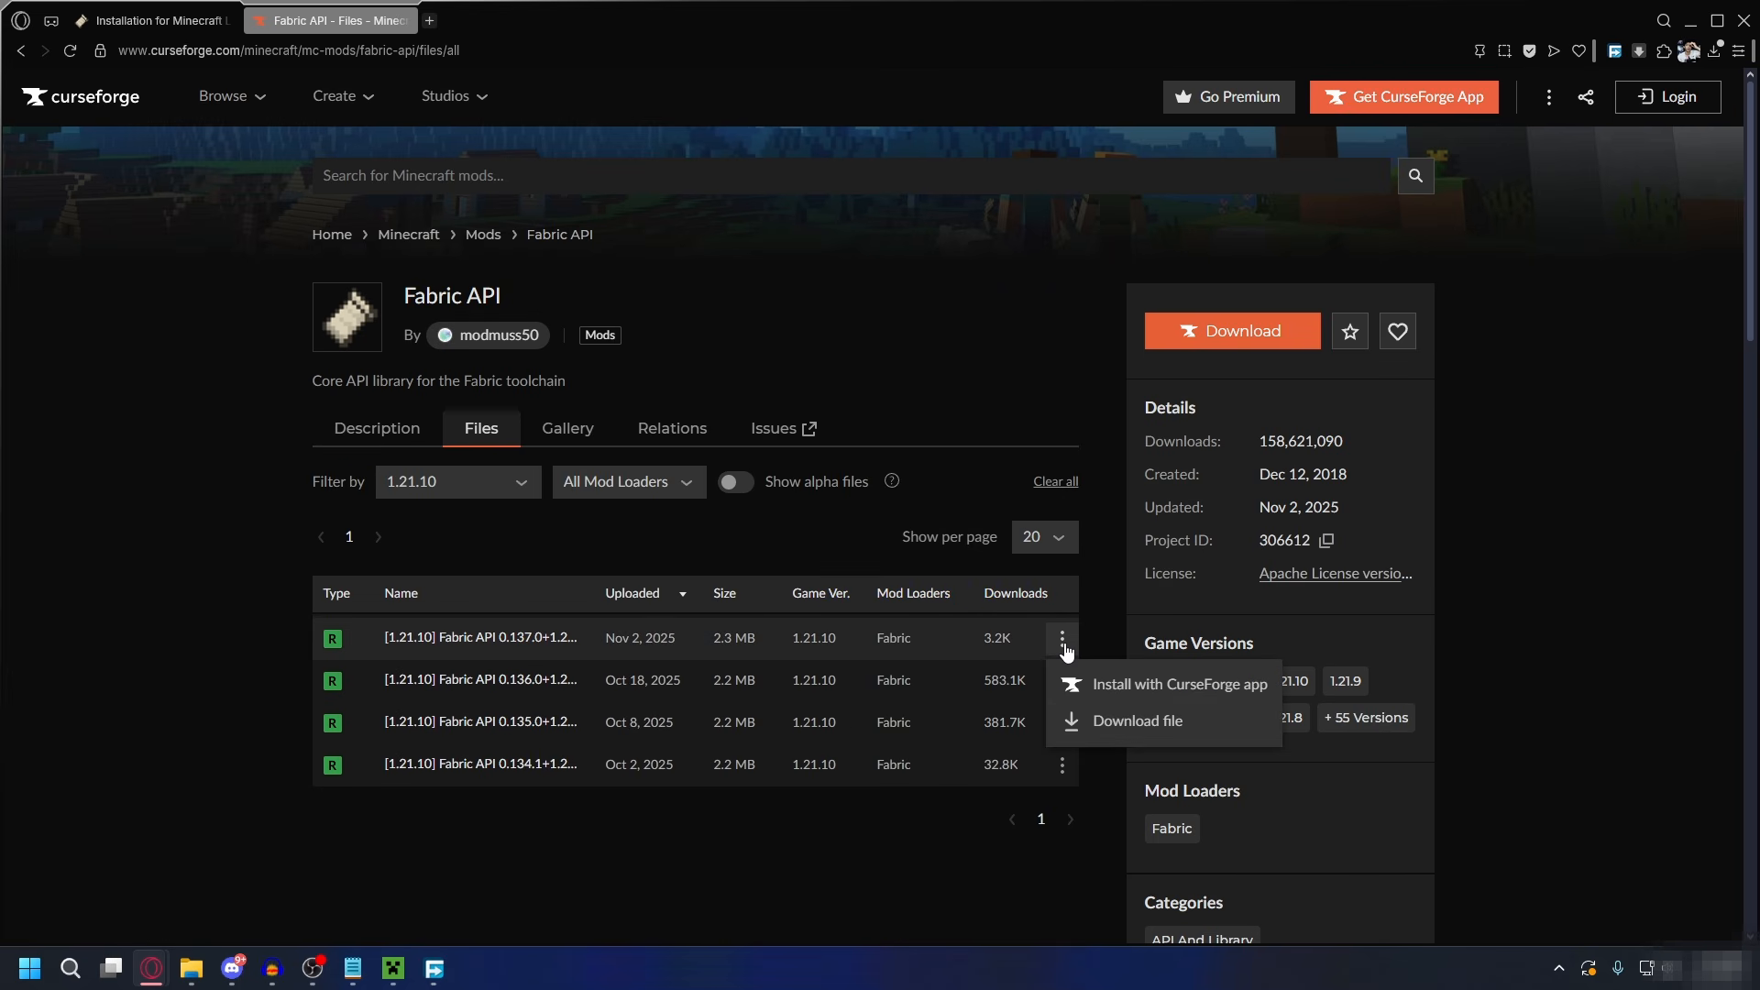
click(1151, 730)
click(782, 398)
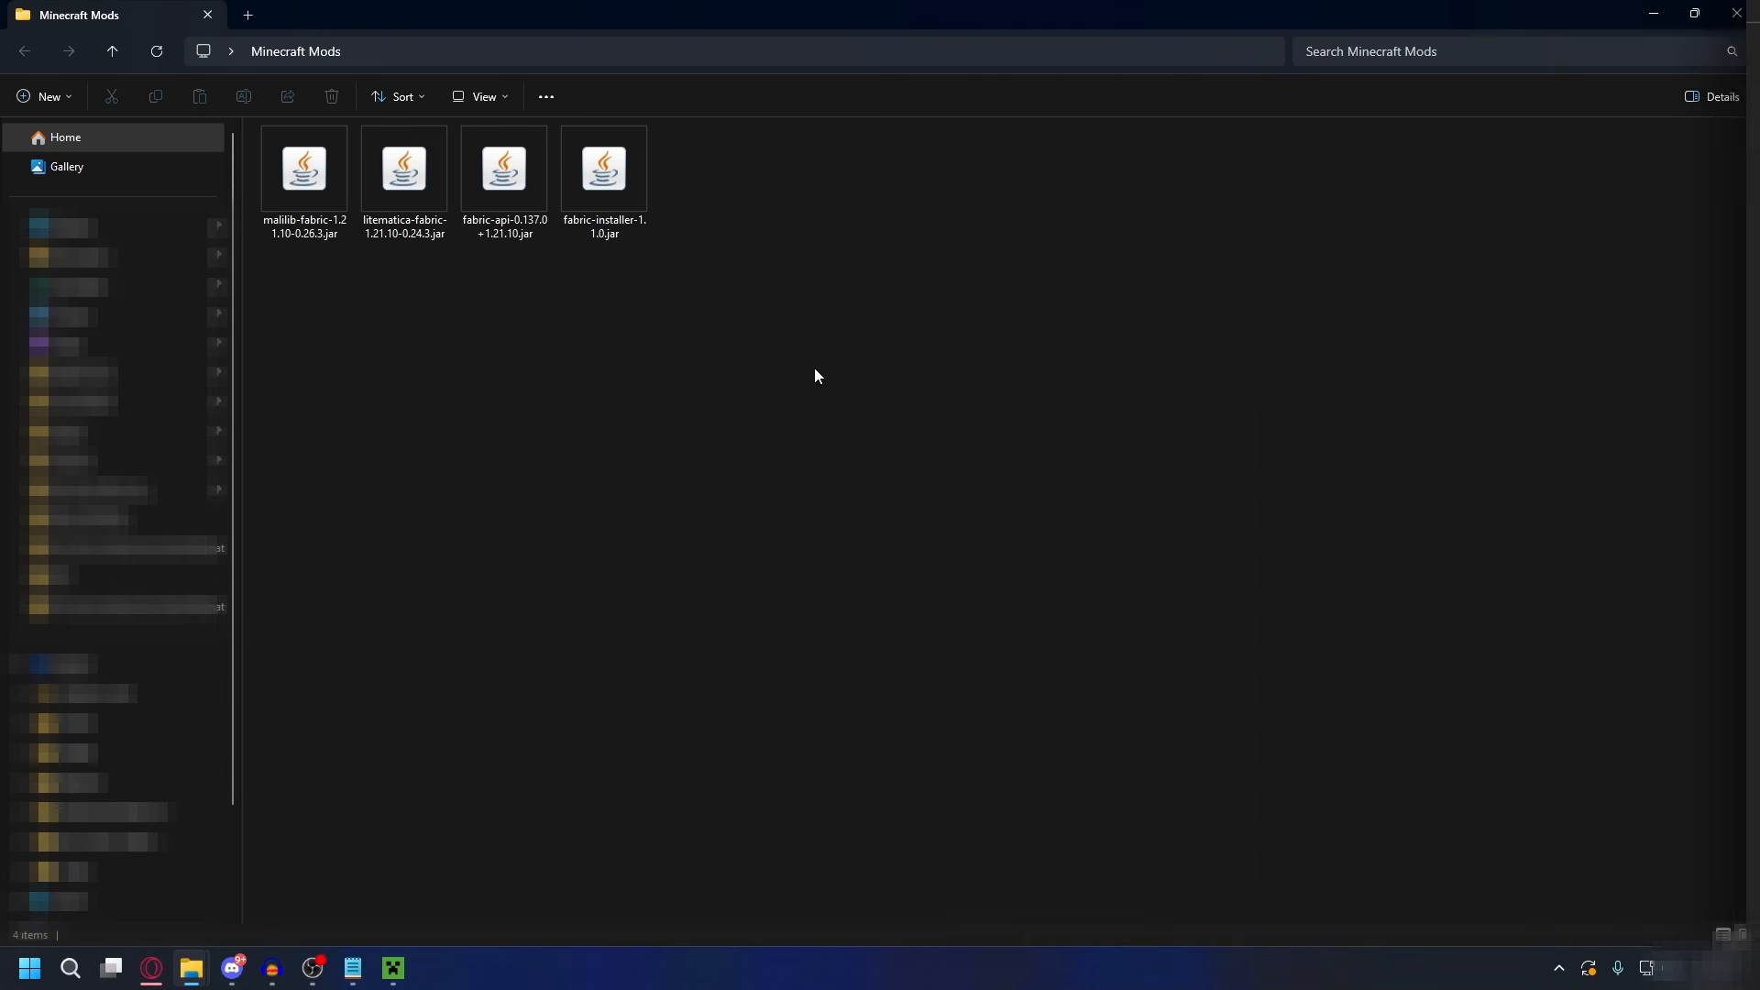
- In the Minecraft Mods folder in File Explorer, check the downloaded Fabric installer and the three mod files by selecting them
click(635, 175)
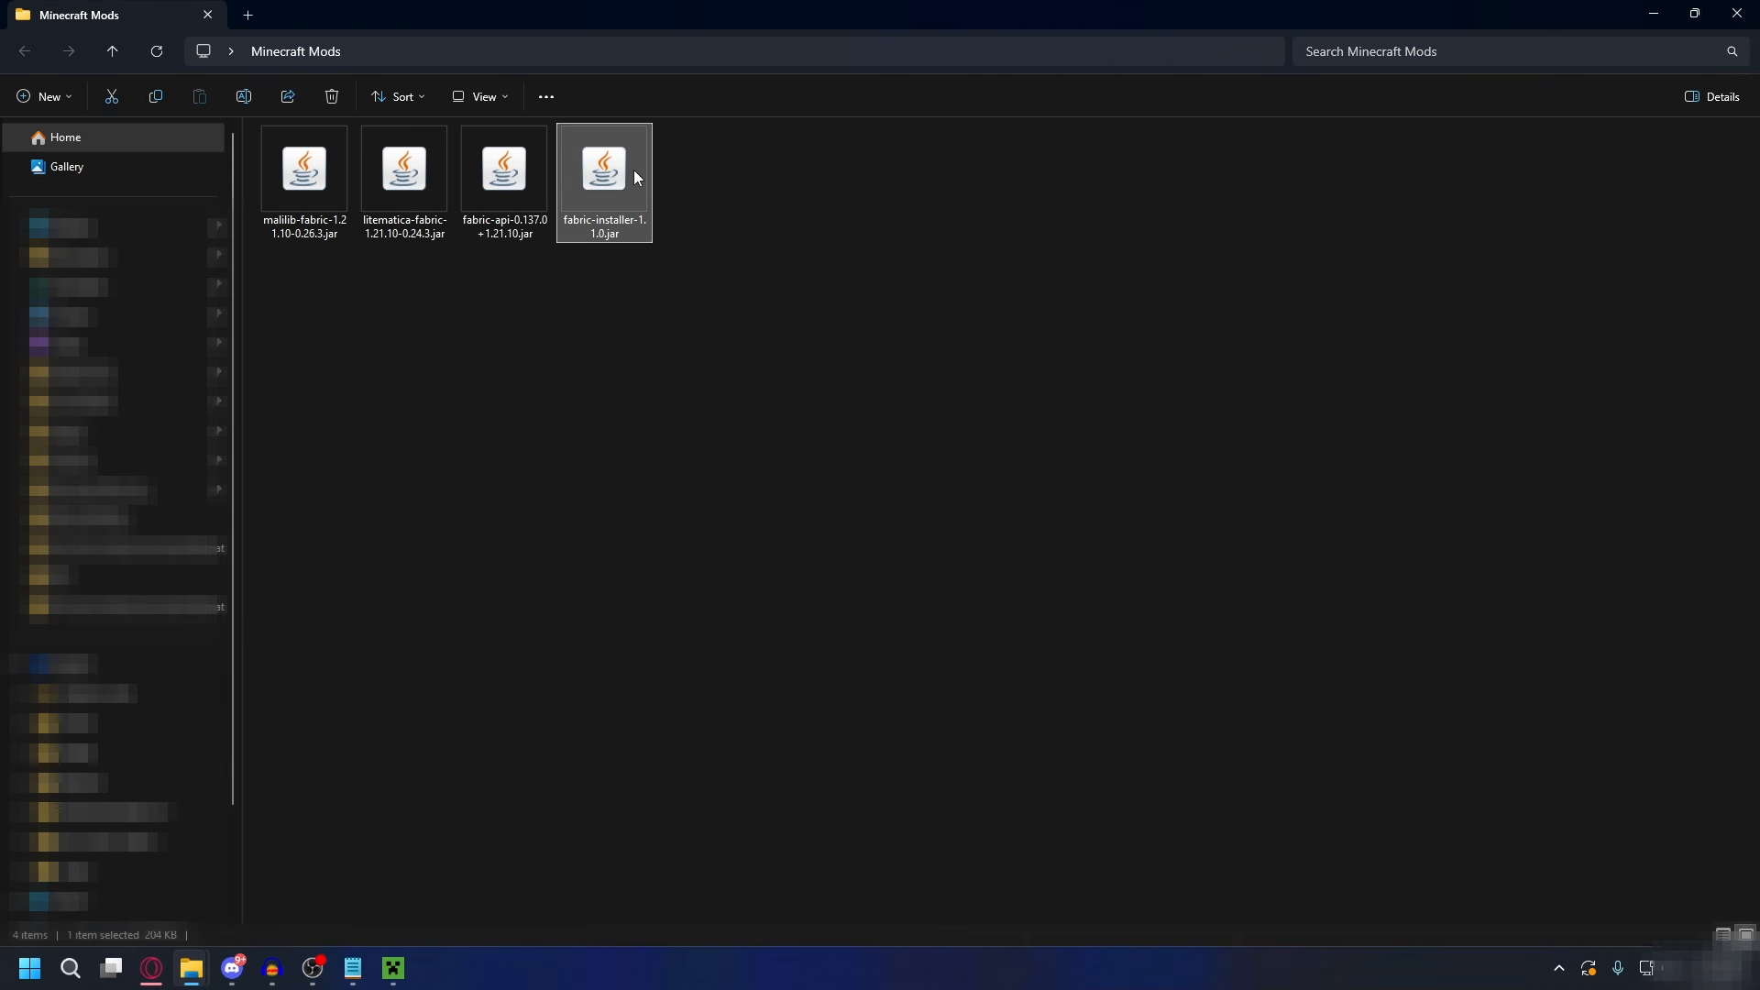
drag(504, 278, 288, 185)
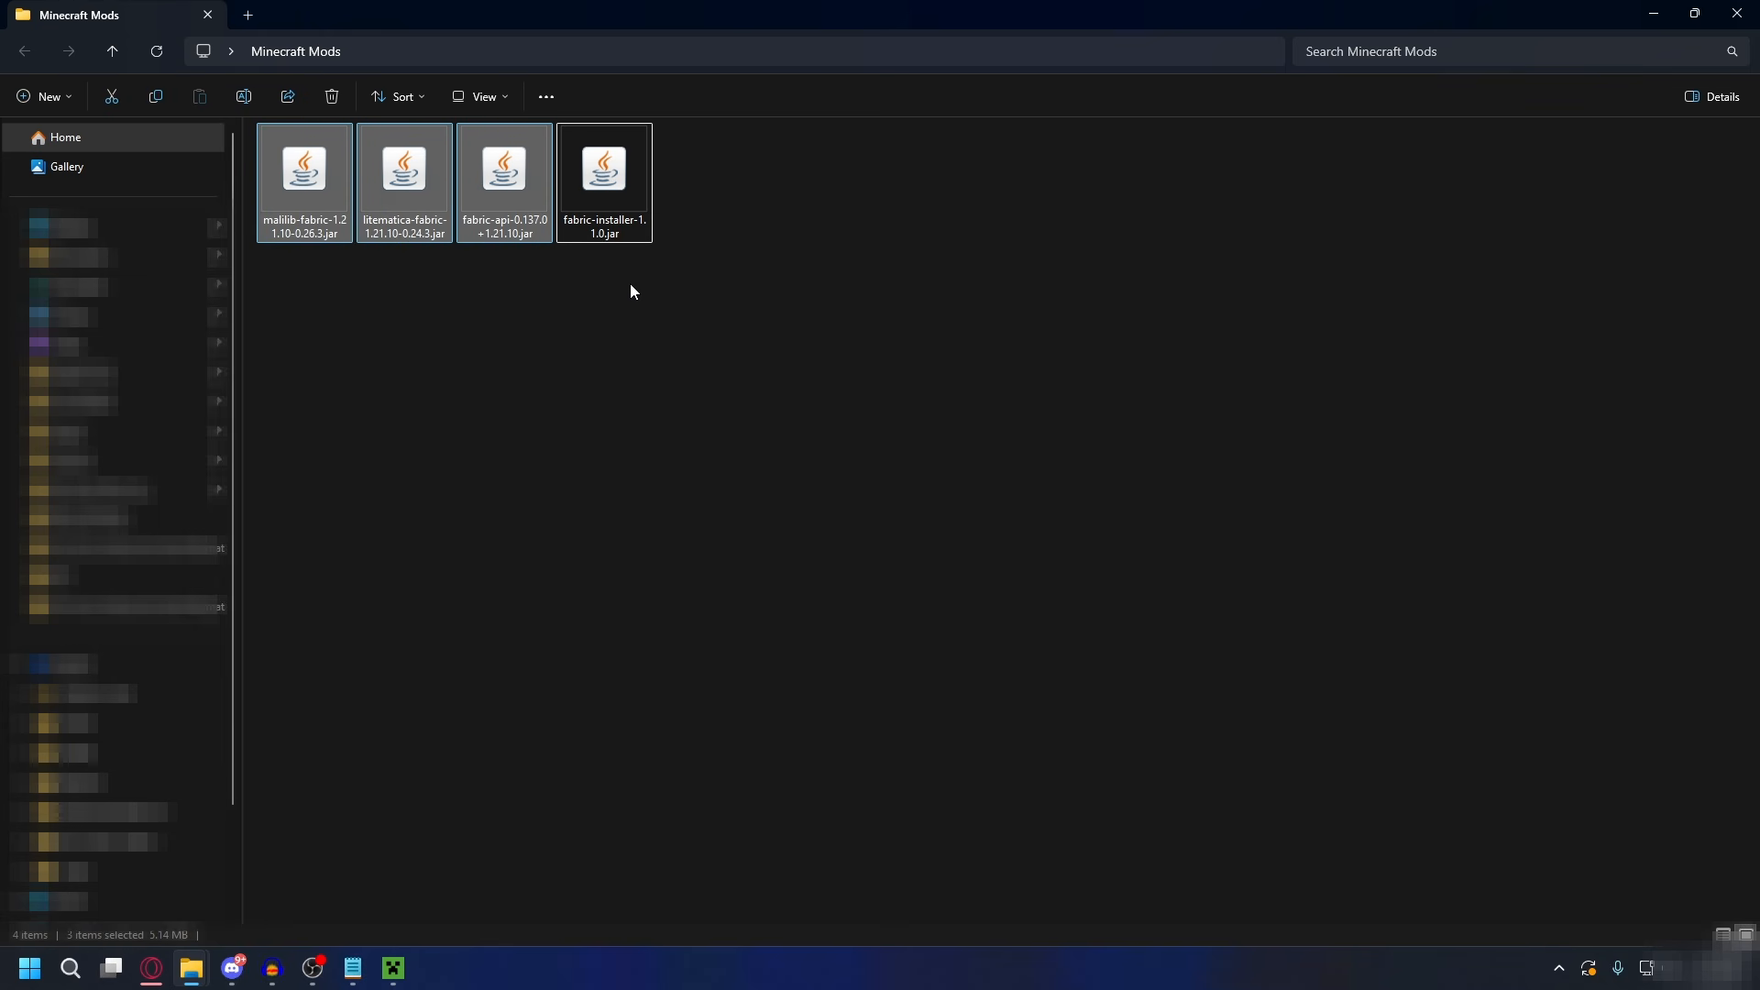
mouse_move(630, 283)
mouse_down()
mouse_move(633, 245)
mouse_move(644, 261)
mouse_up()
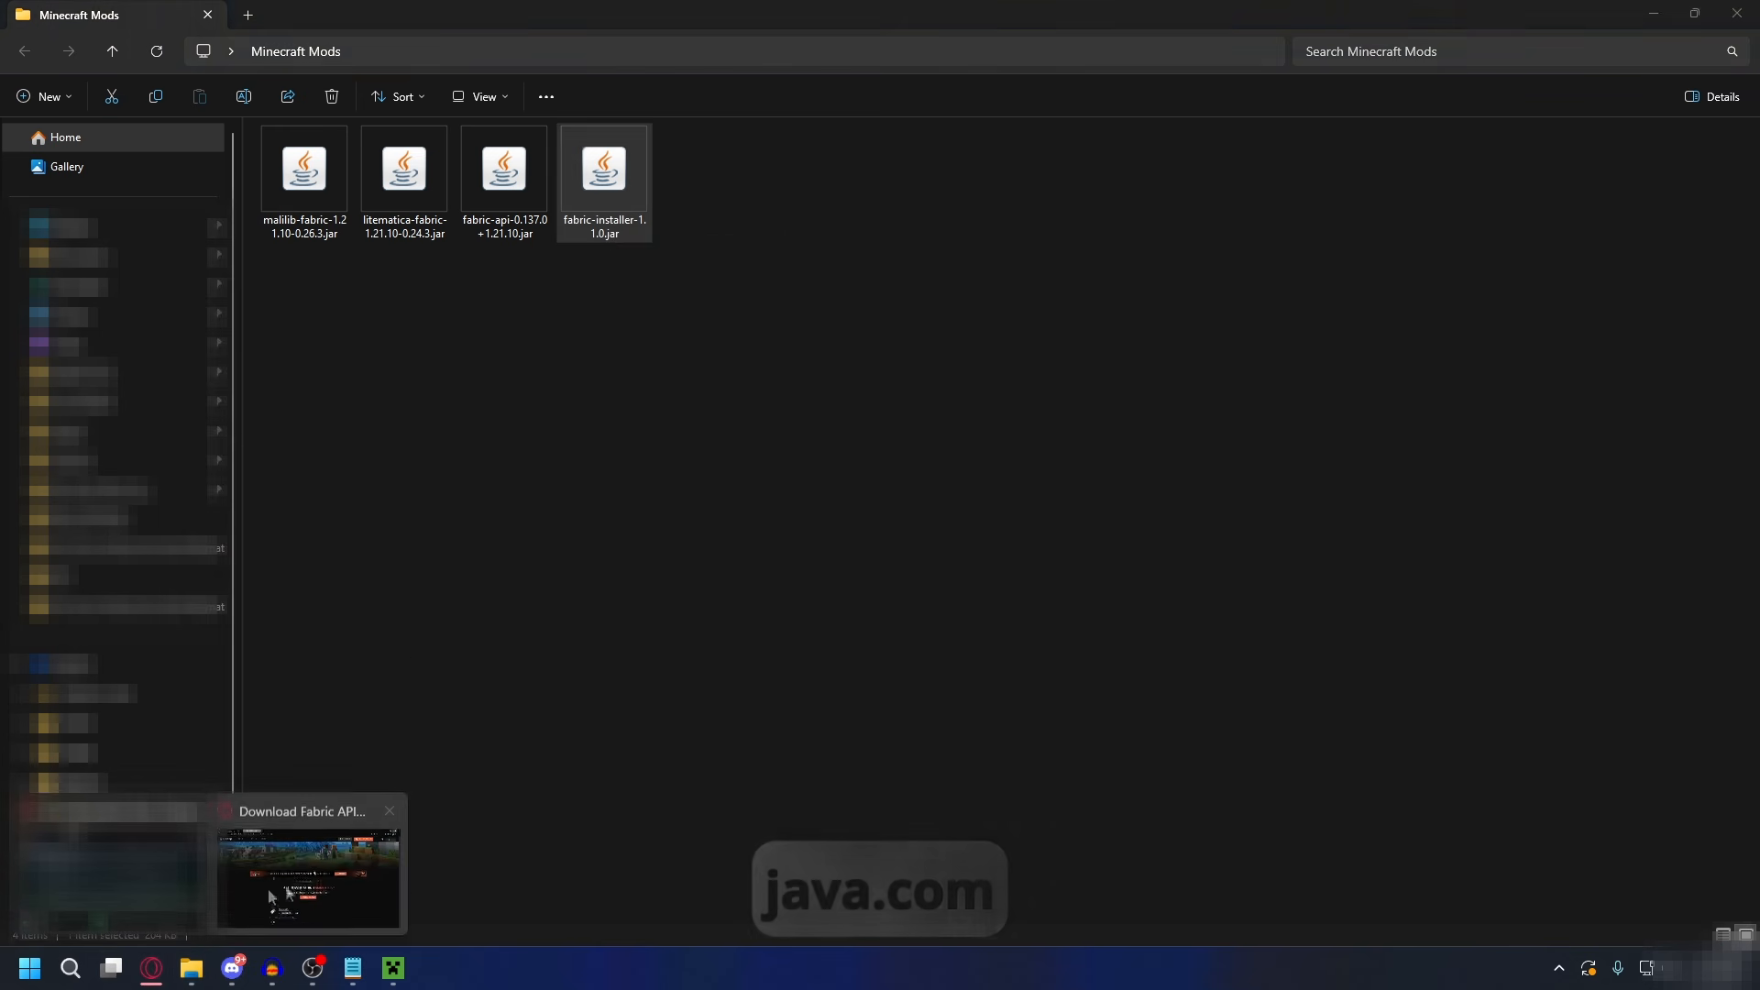
- Switch to the browser and open the Java for Desktops download from java.com
click(152, 968)
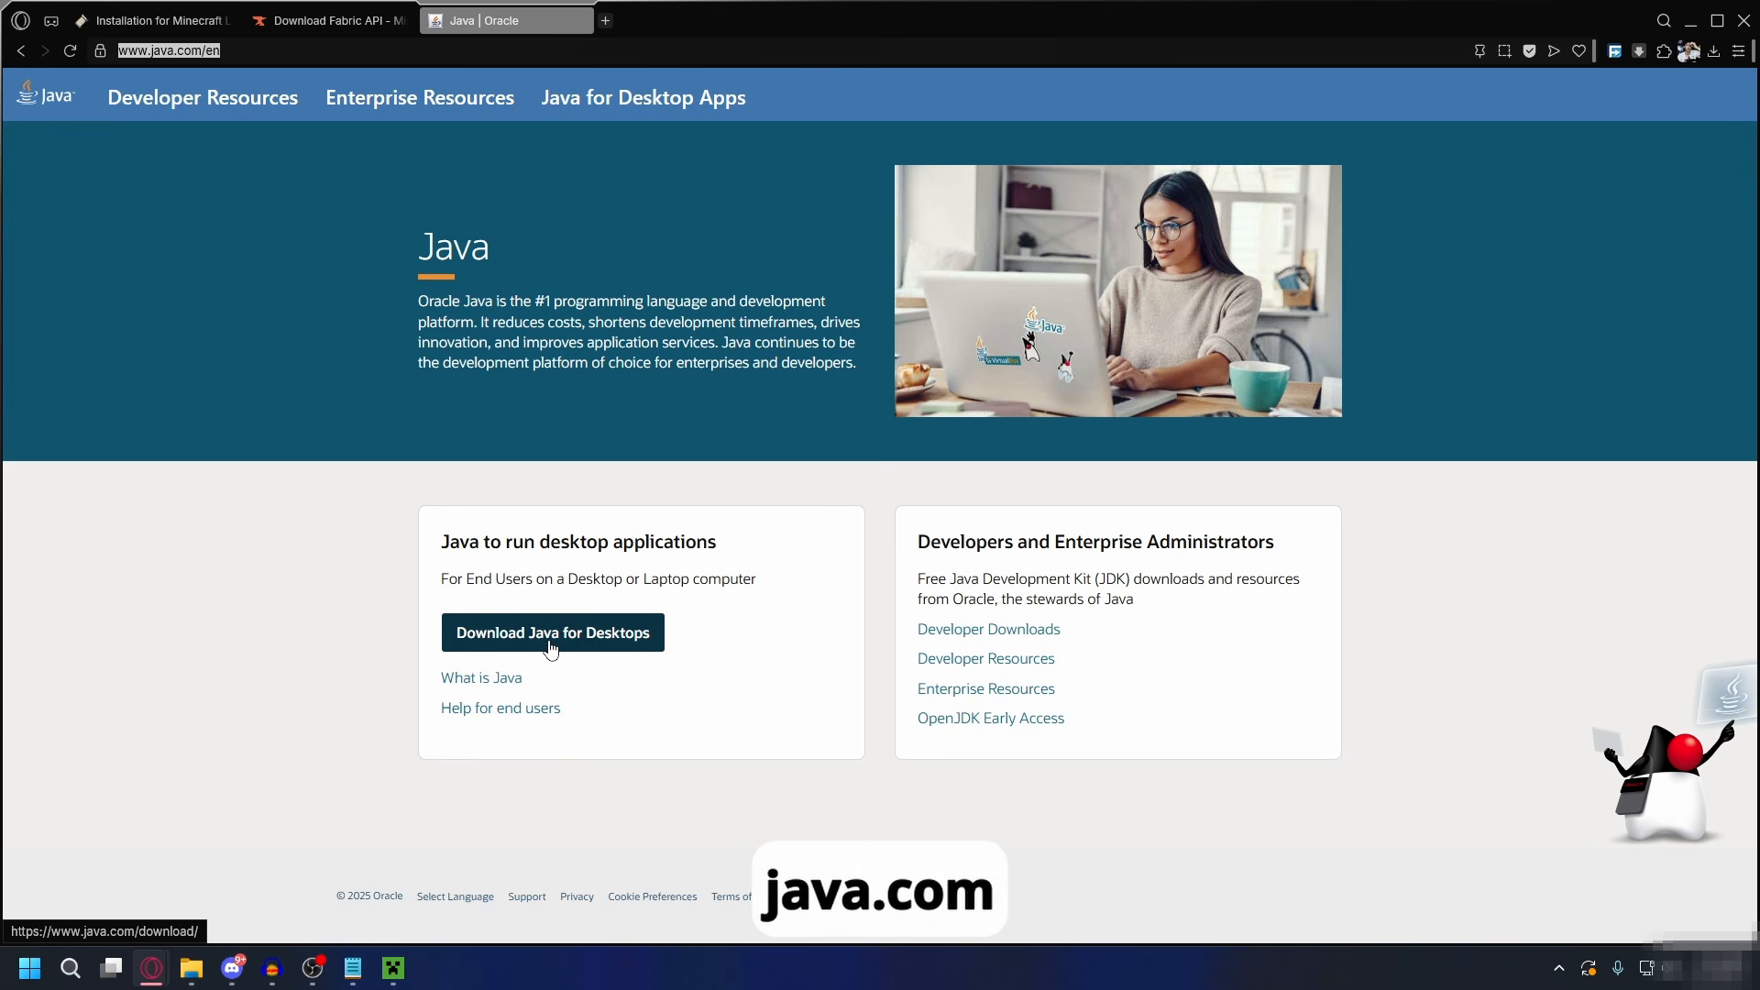
click(550, 649)
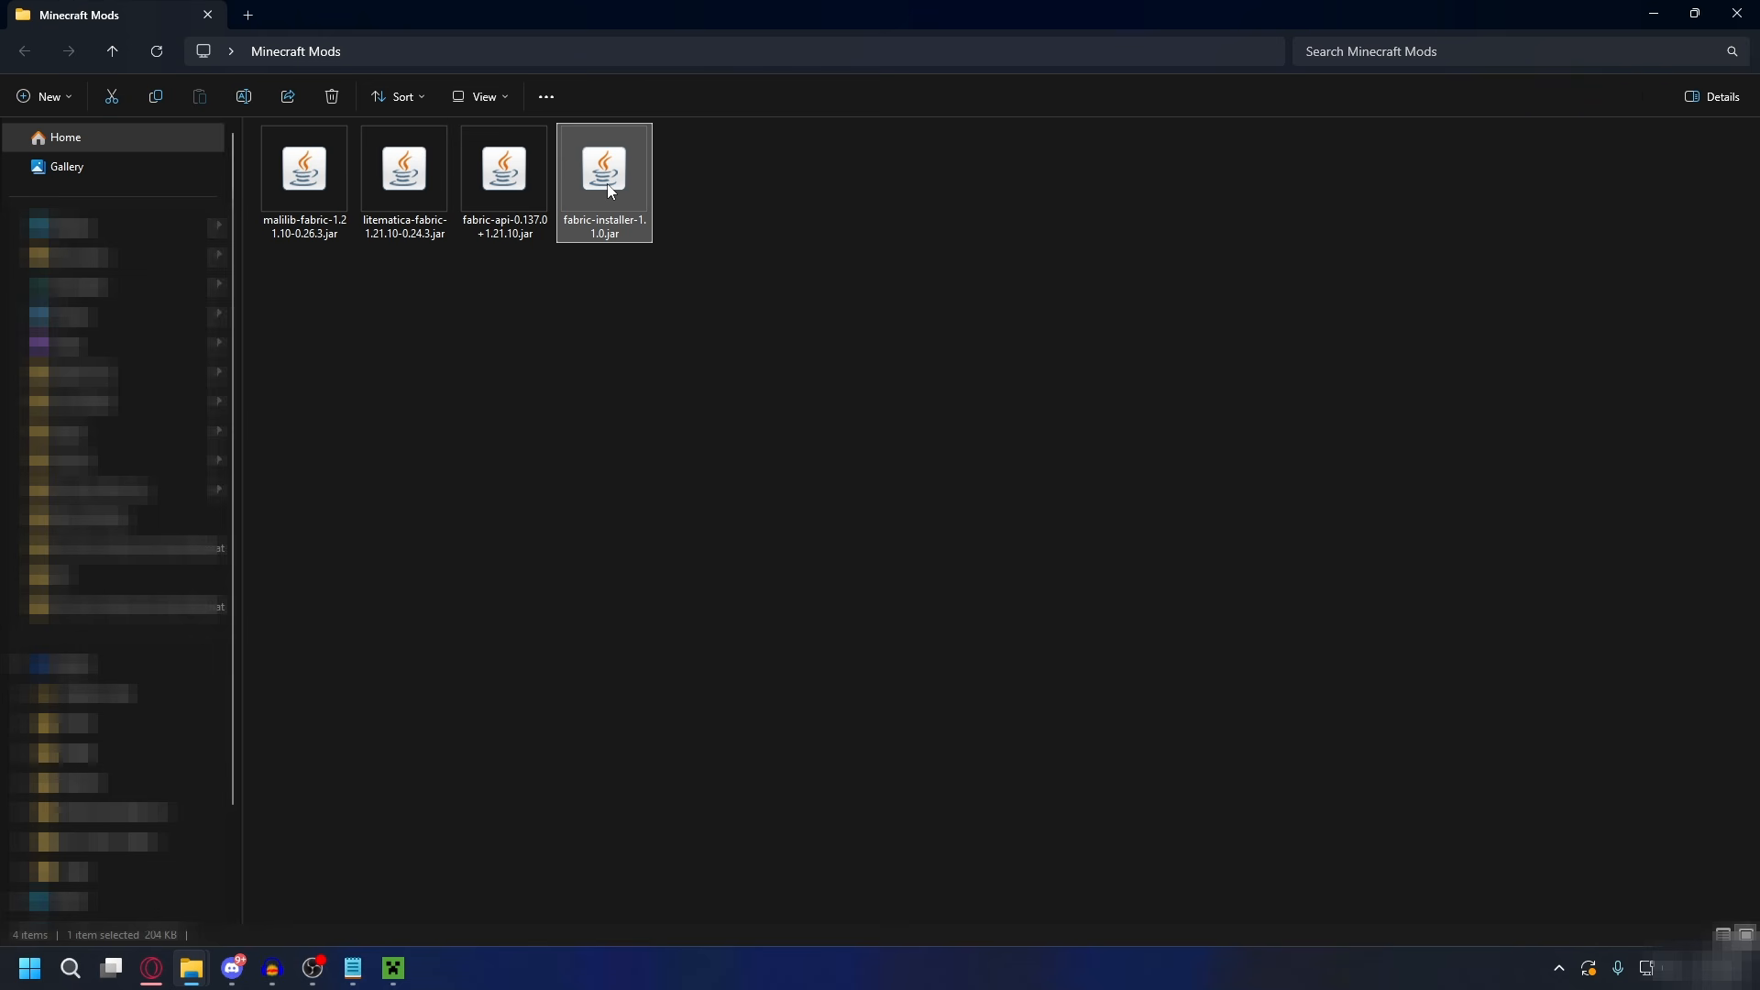
- Run fabric-installer-1.1.0.jar from the Minecraft Mods folder and close the Minecraft Launcher
right_click(608, 185)
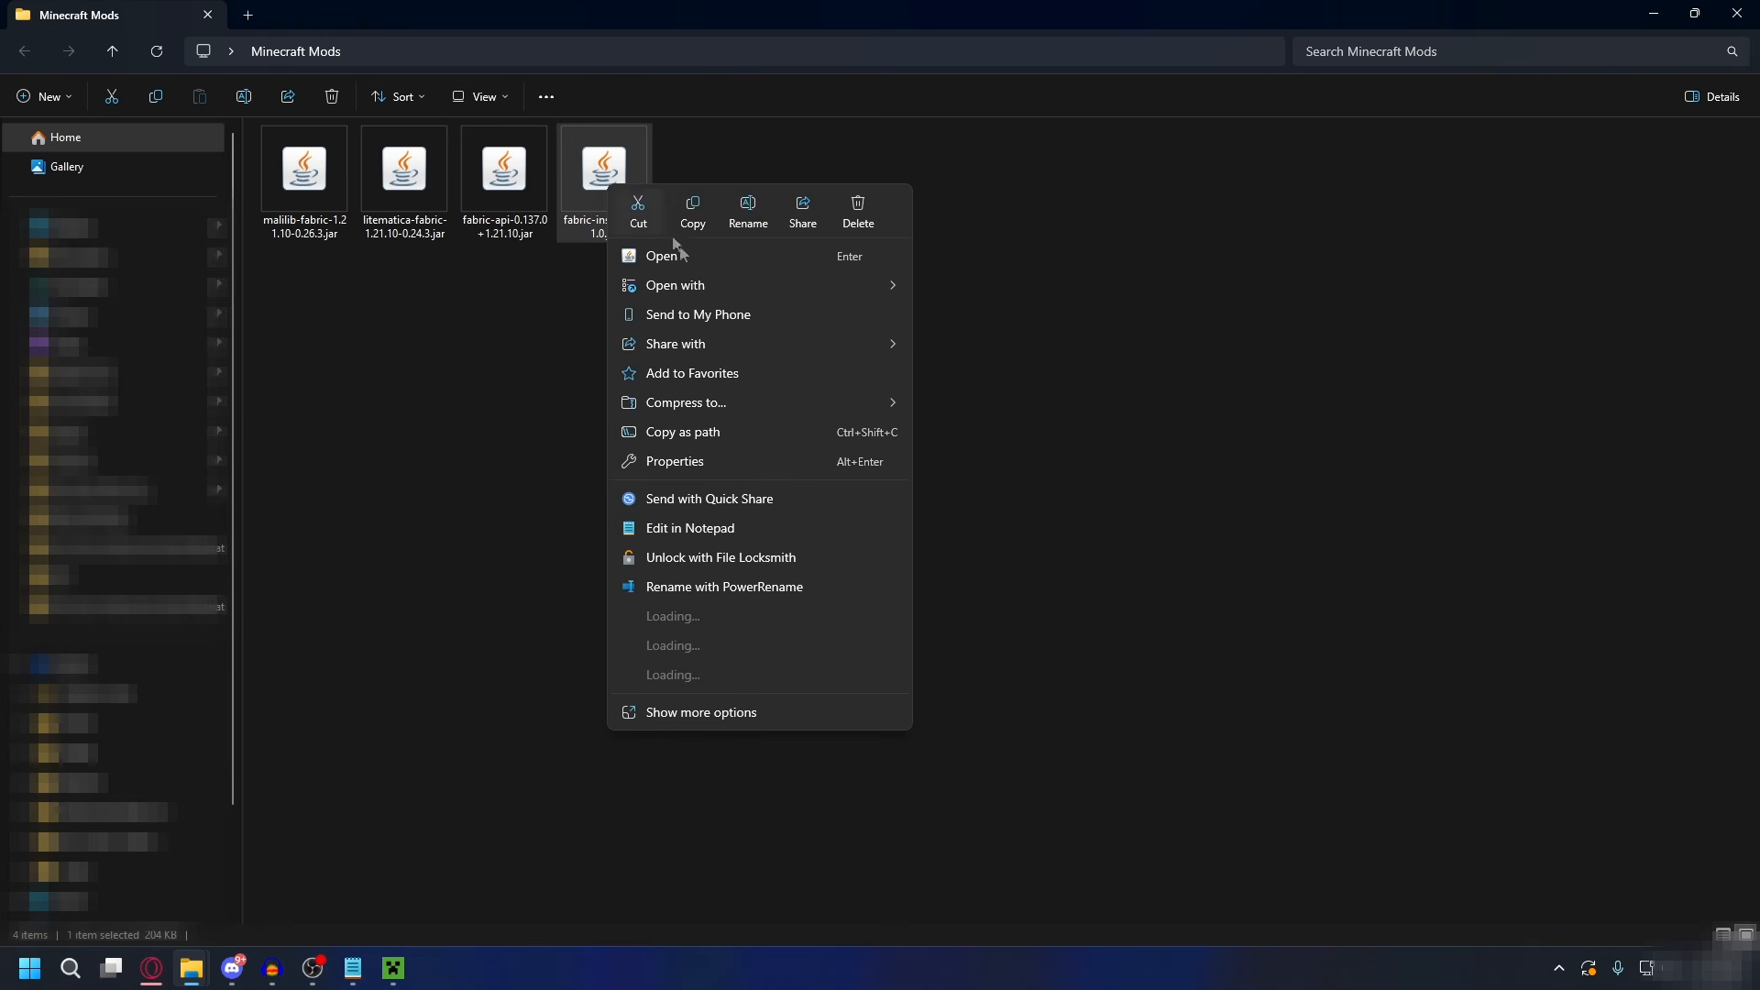
mouse_move(740, 293)
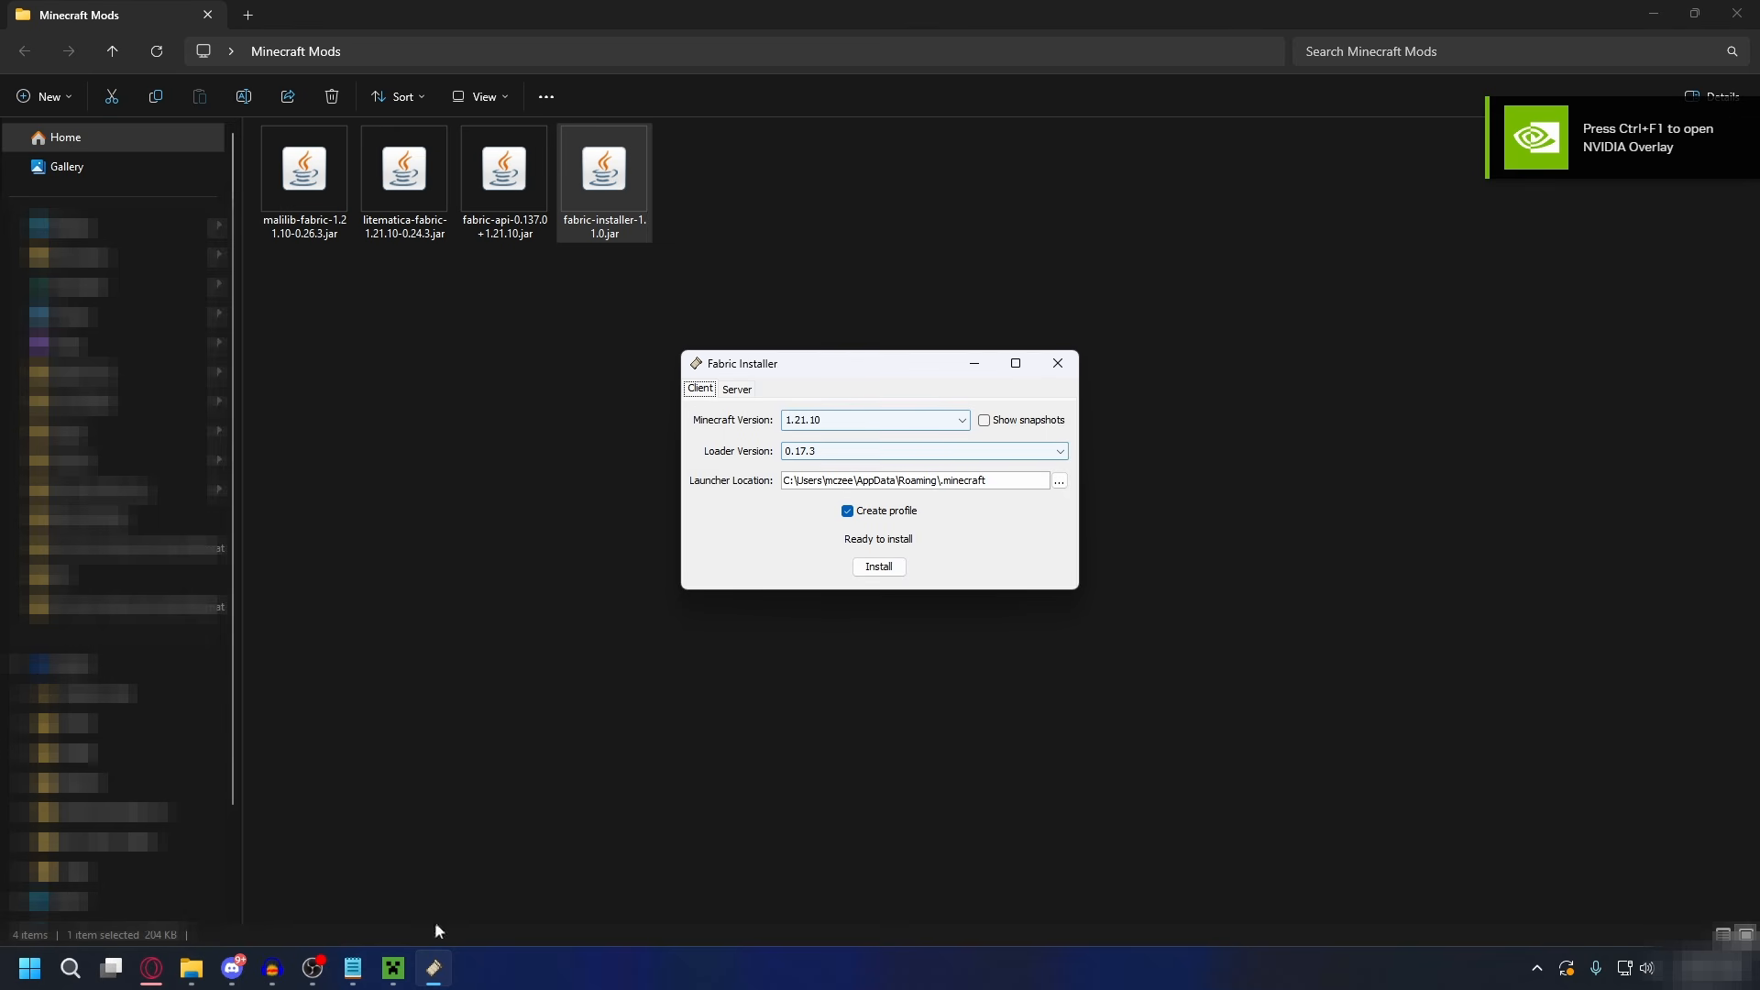
click(393, 968)
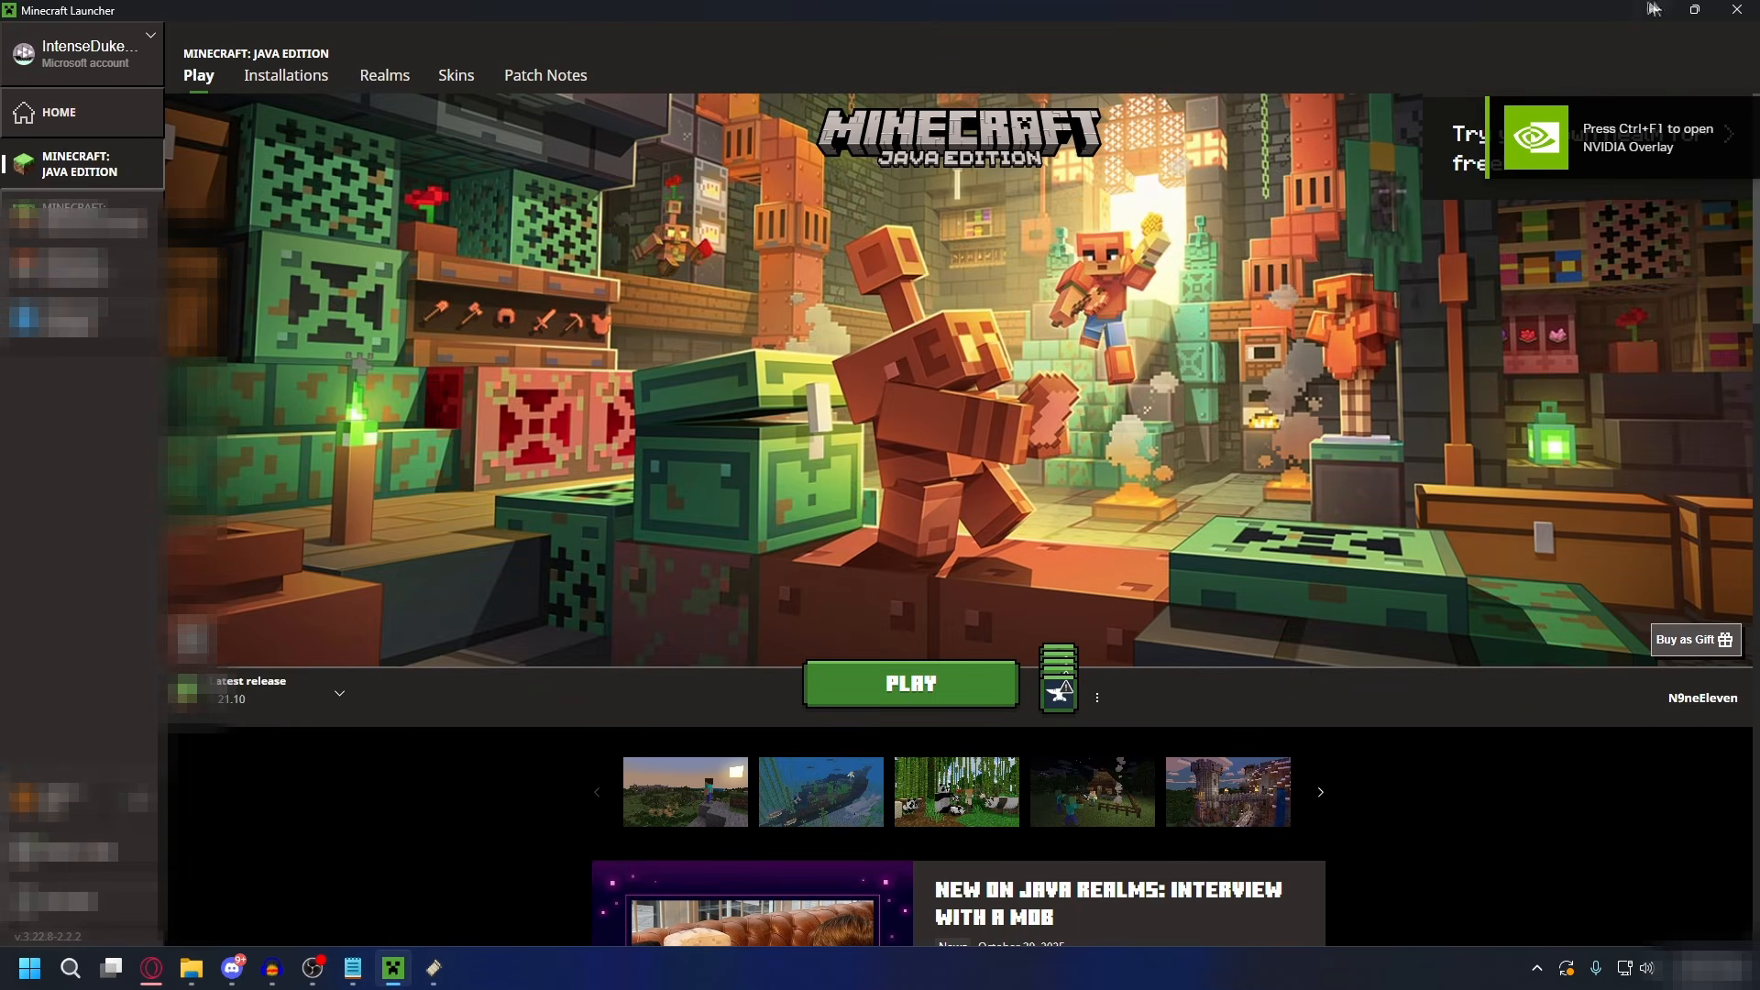
click(1736, 9)
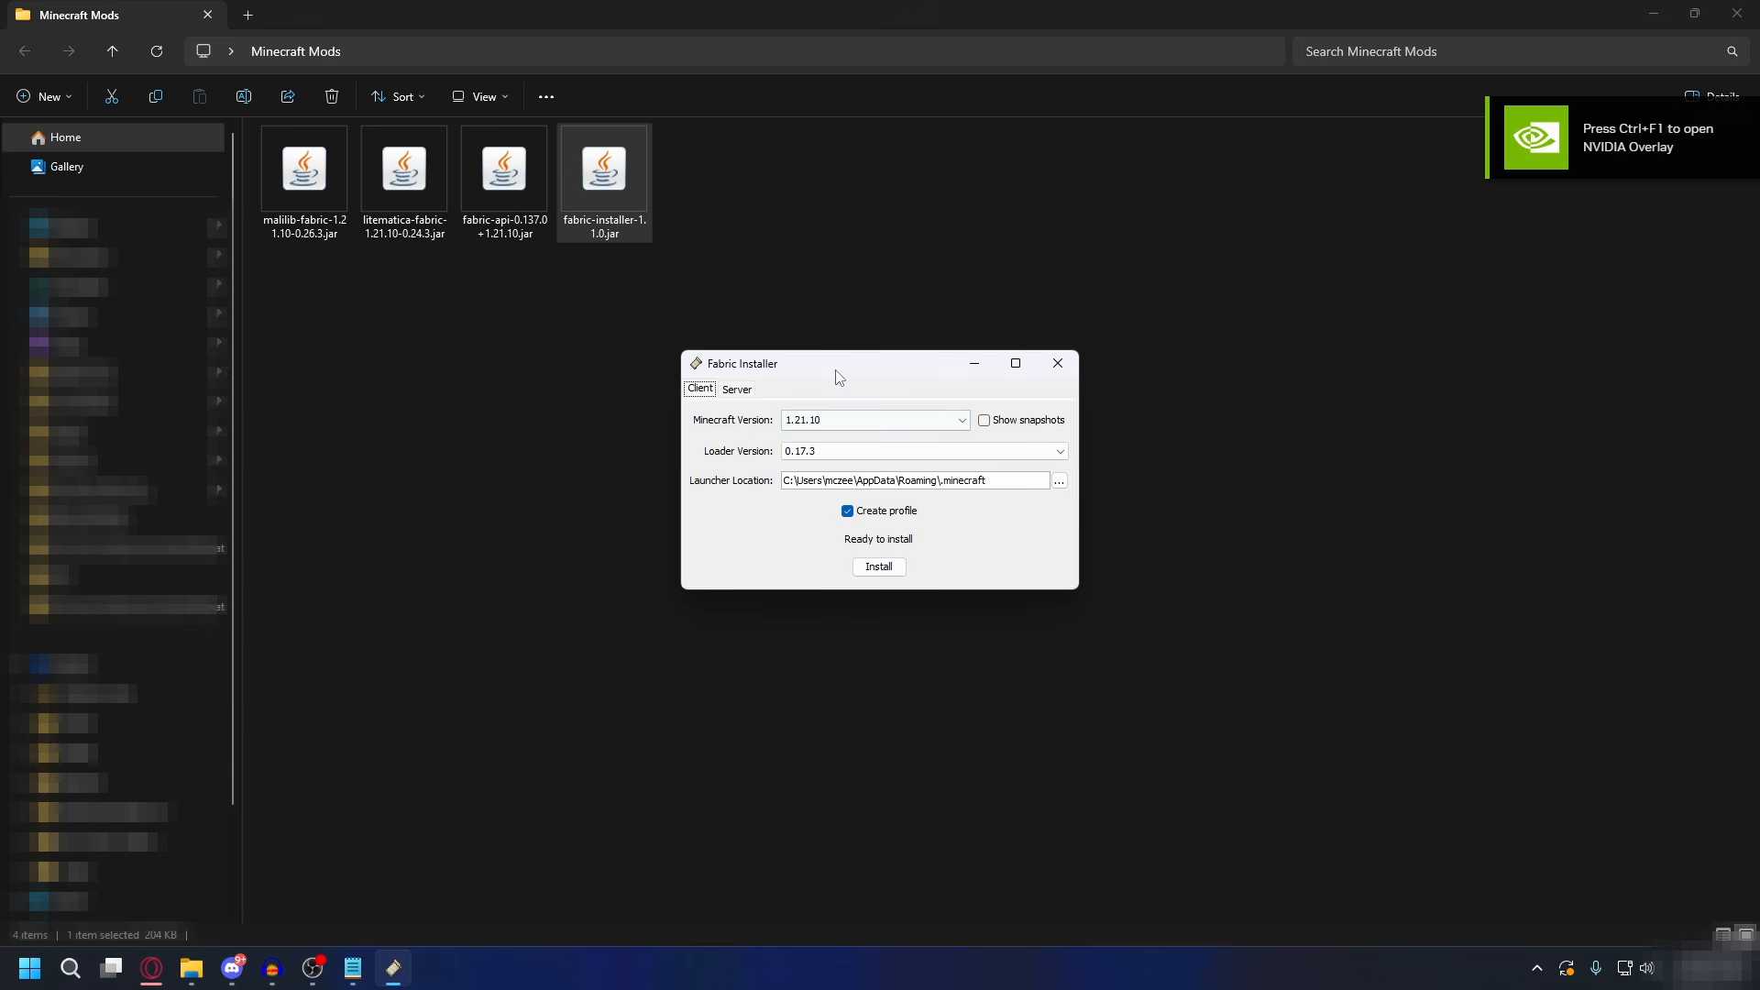
- Install the Fabric client for Minecraft version 1.21.10 with loader version 0.17.3 and close the installer
click(828, 423)
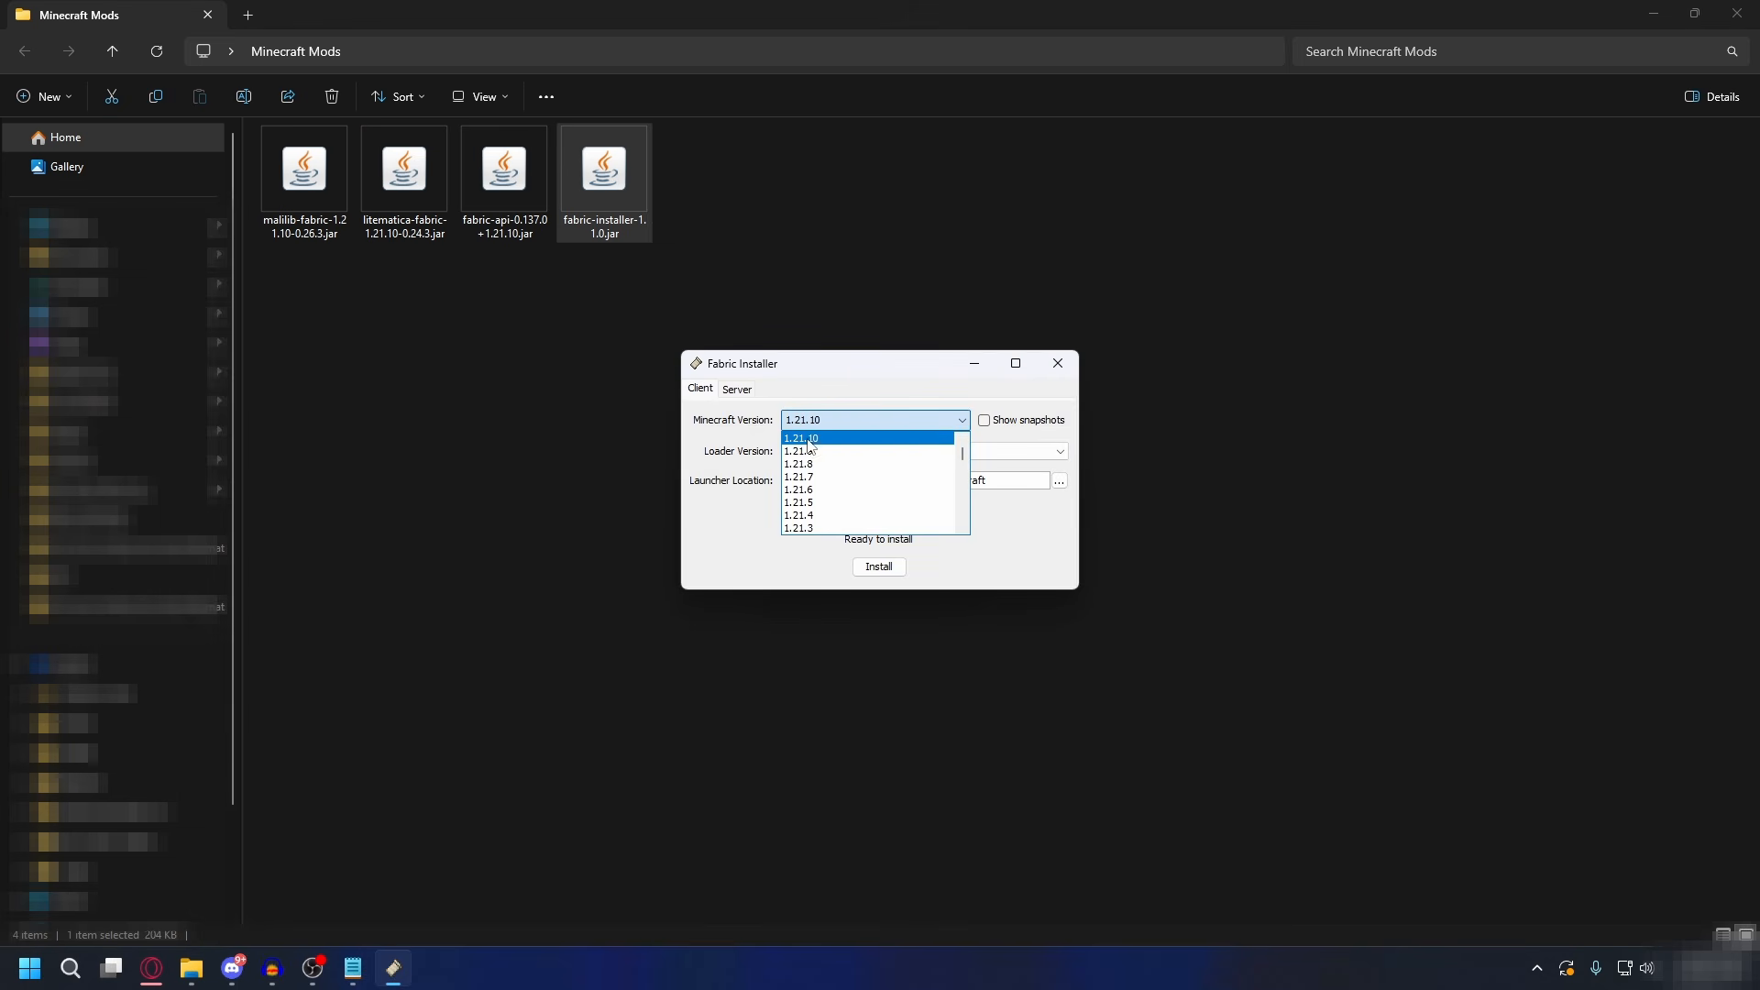
click(807, 441)
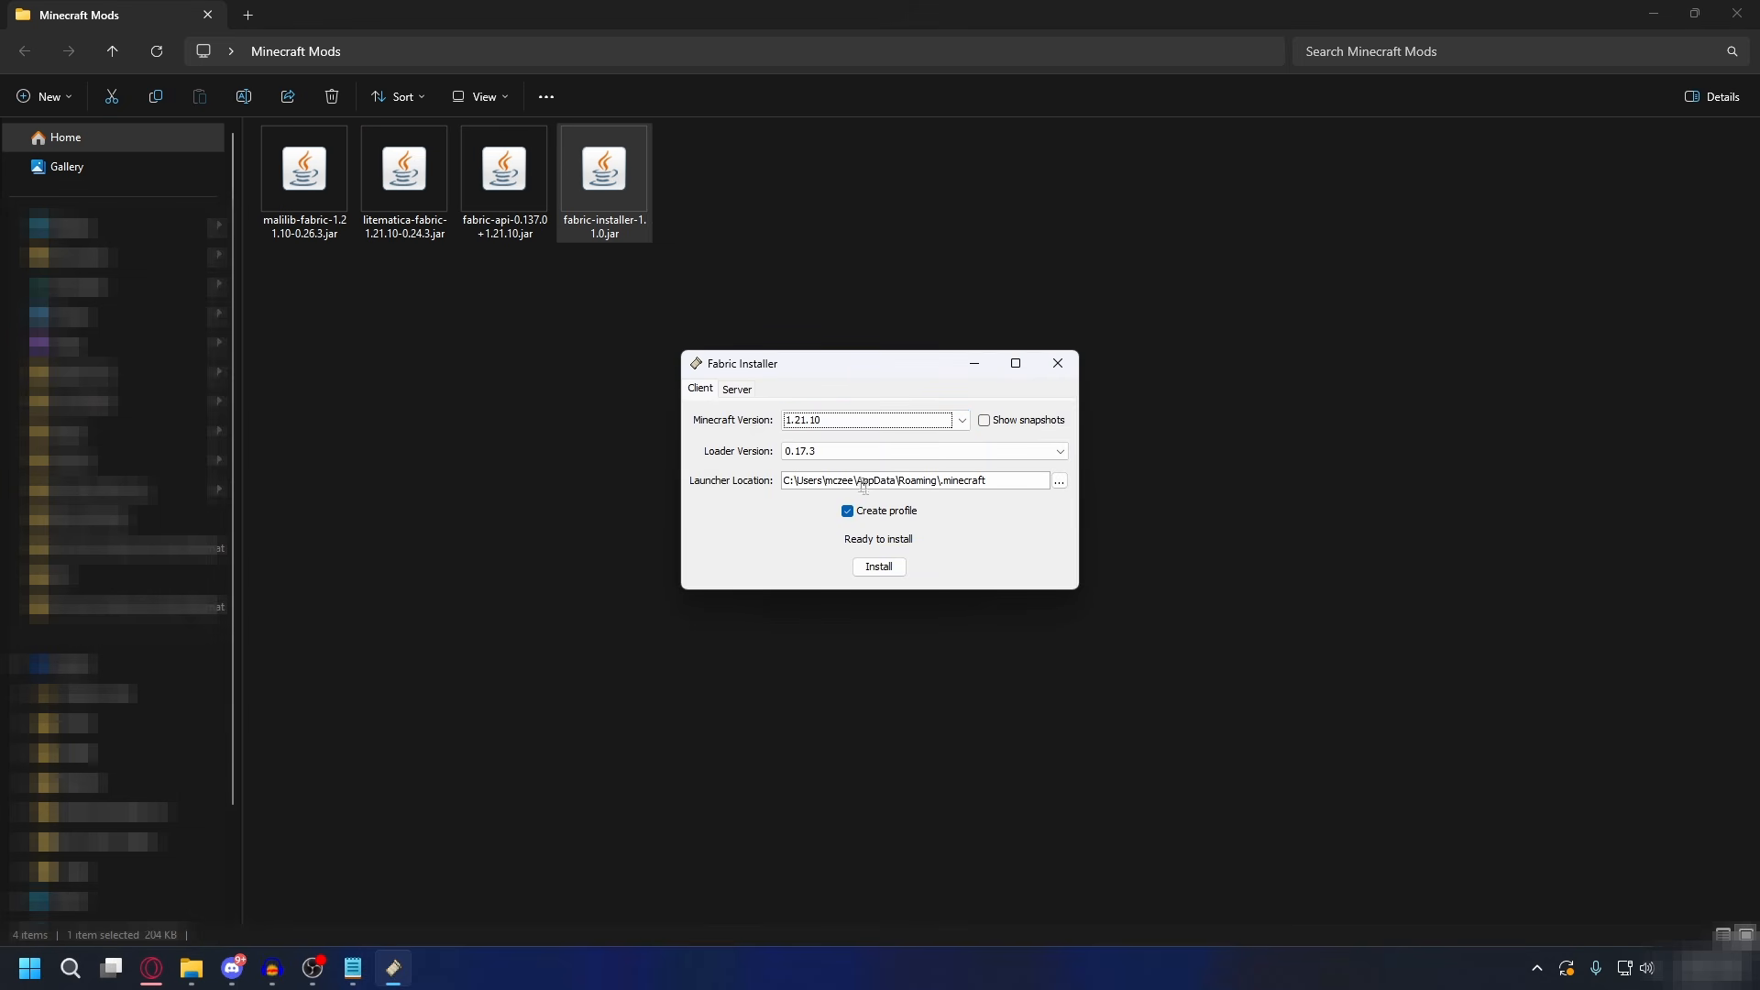
click(886, 572)
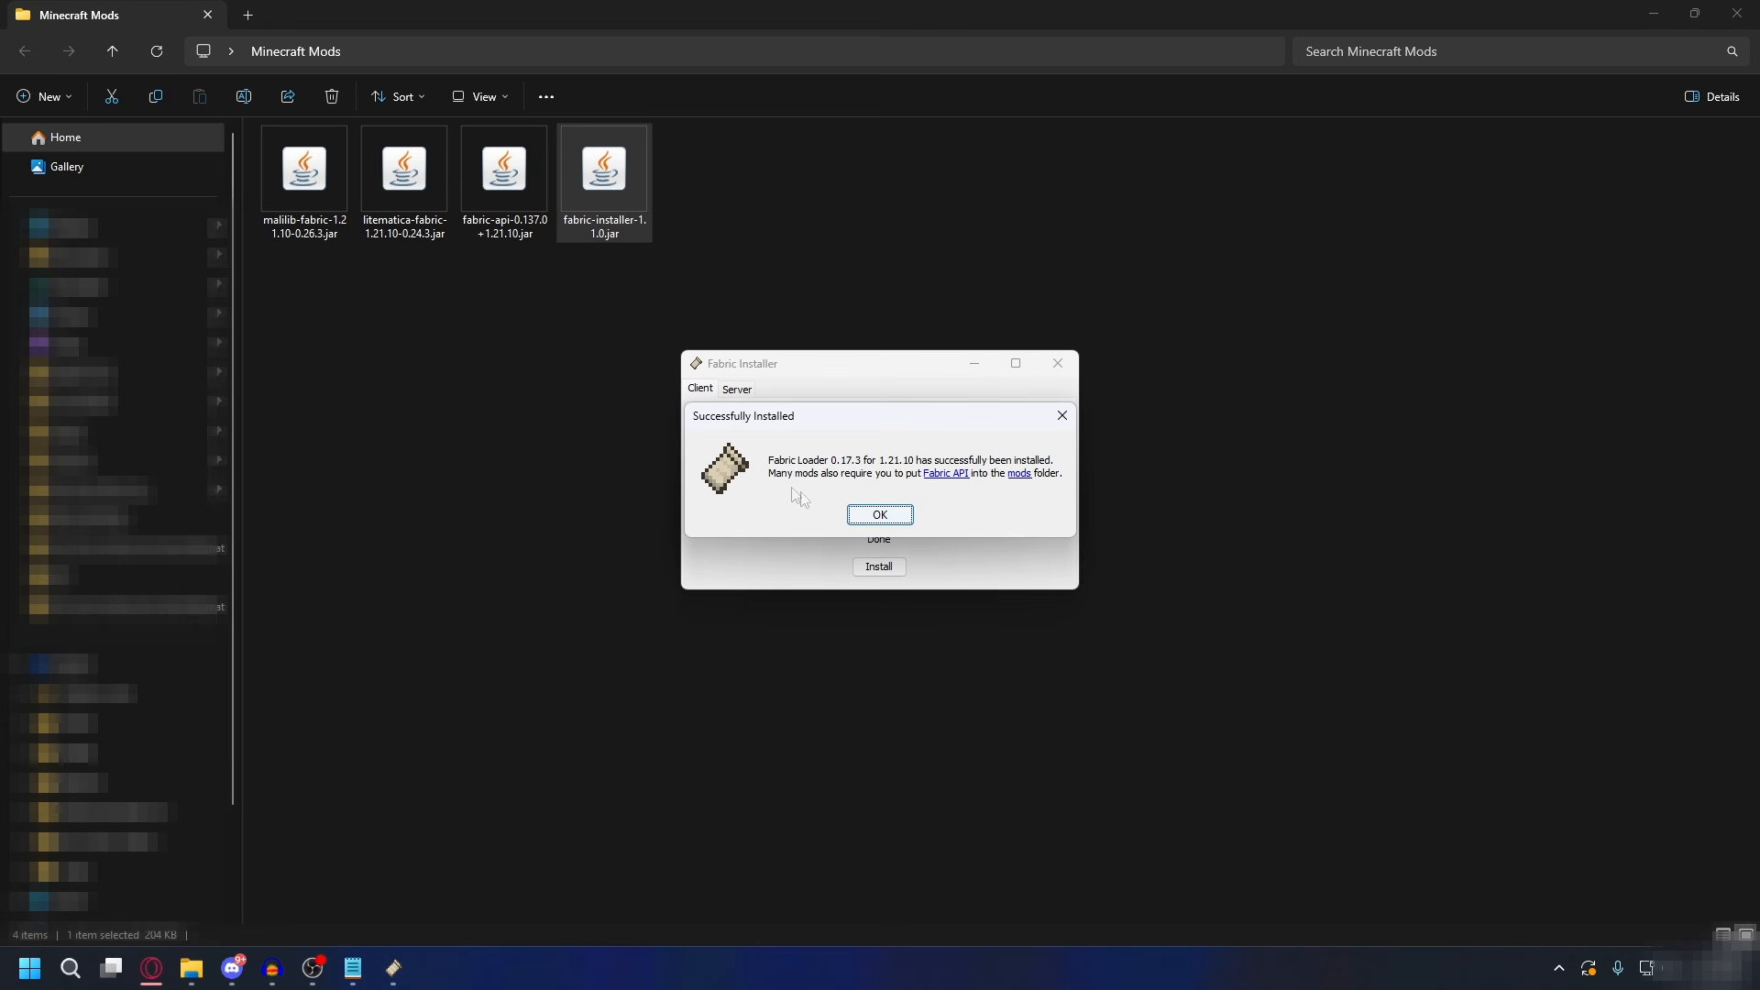
click(880, 515)
click(1058, 363)
- Select the three mod files, switch to the Minecraft Launcher and open the game folder of the fabric-loader-1.21.10 installation
drag(504, 284, 270, 155)
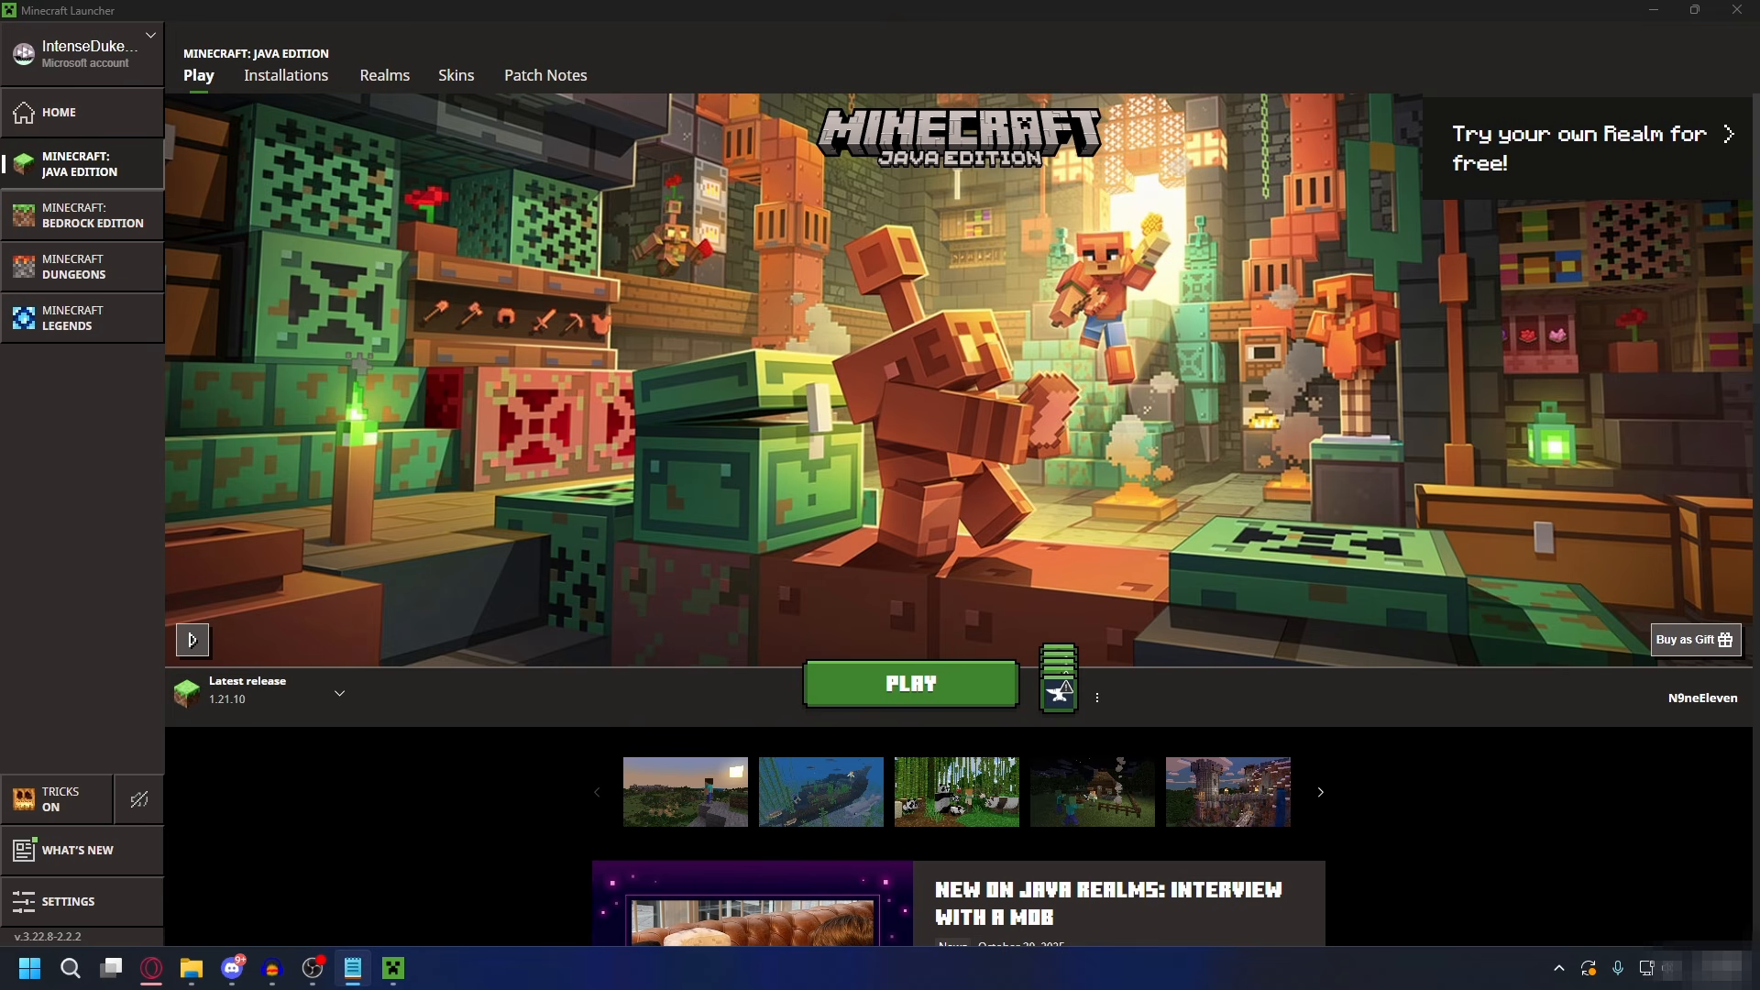
click(291, 77)
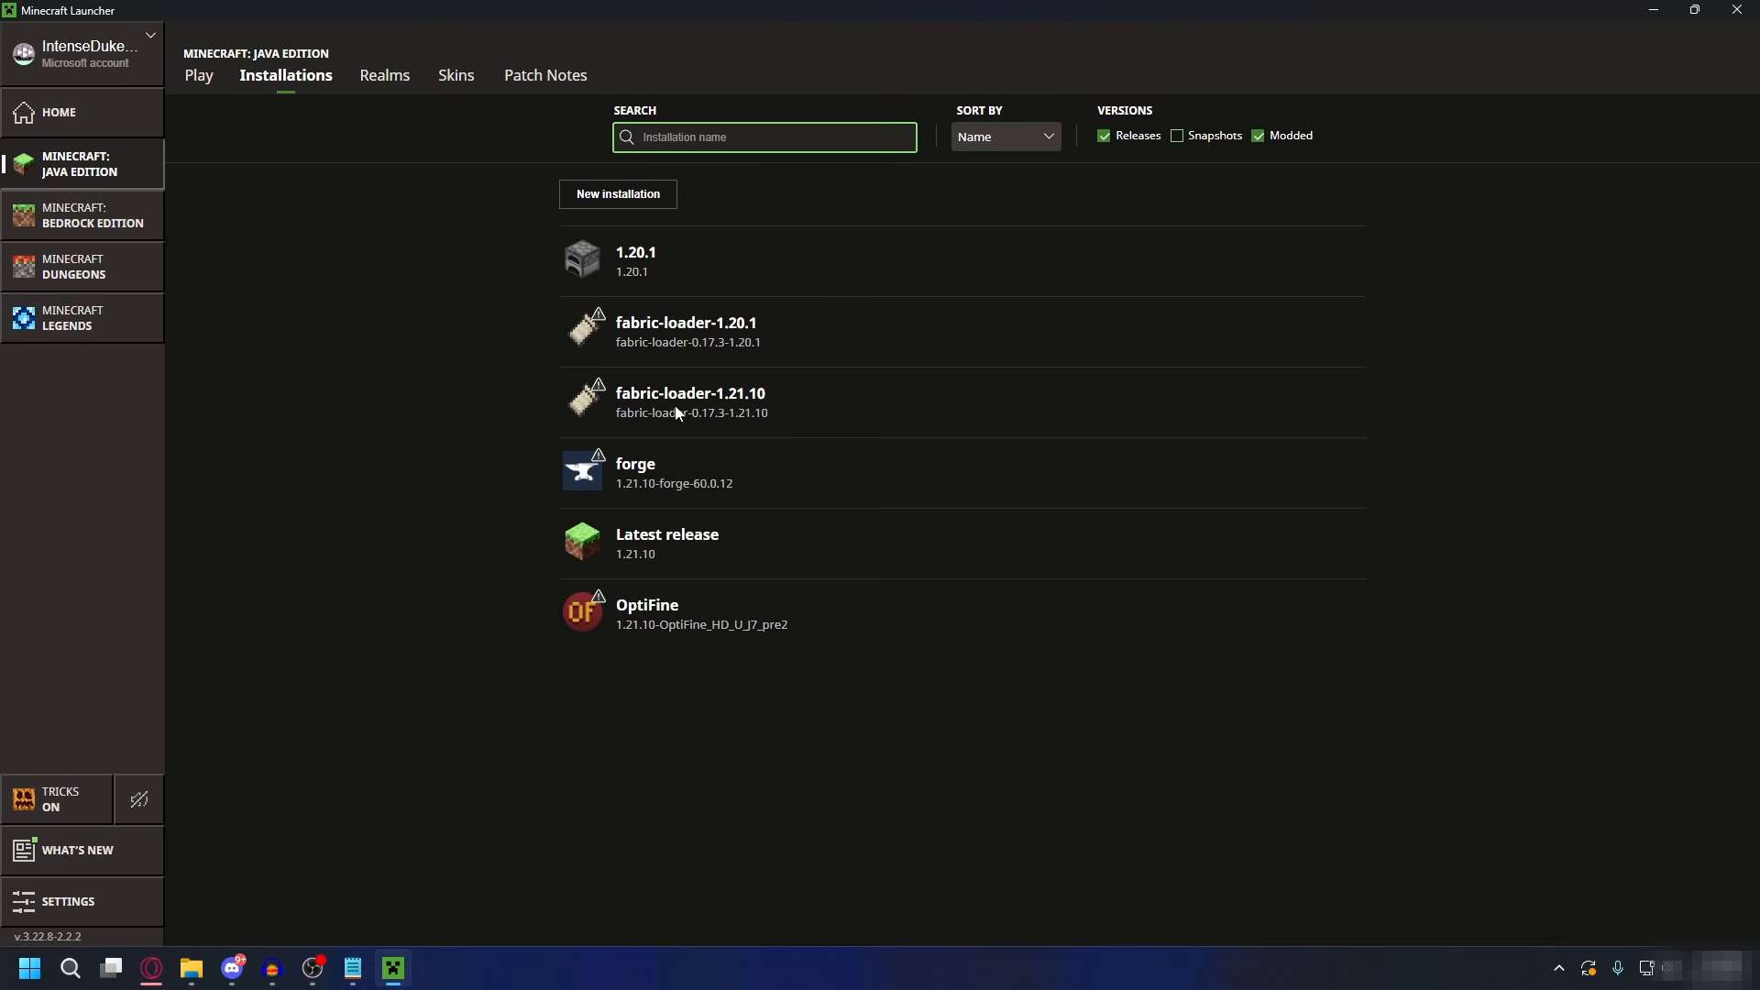
mouse_move(683, 412)
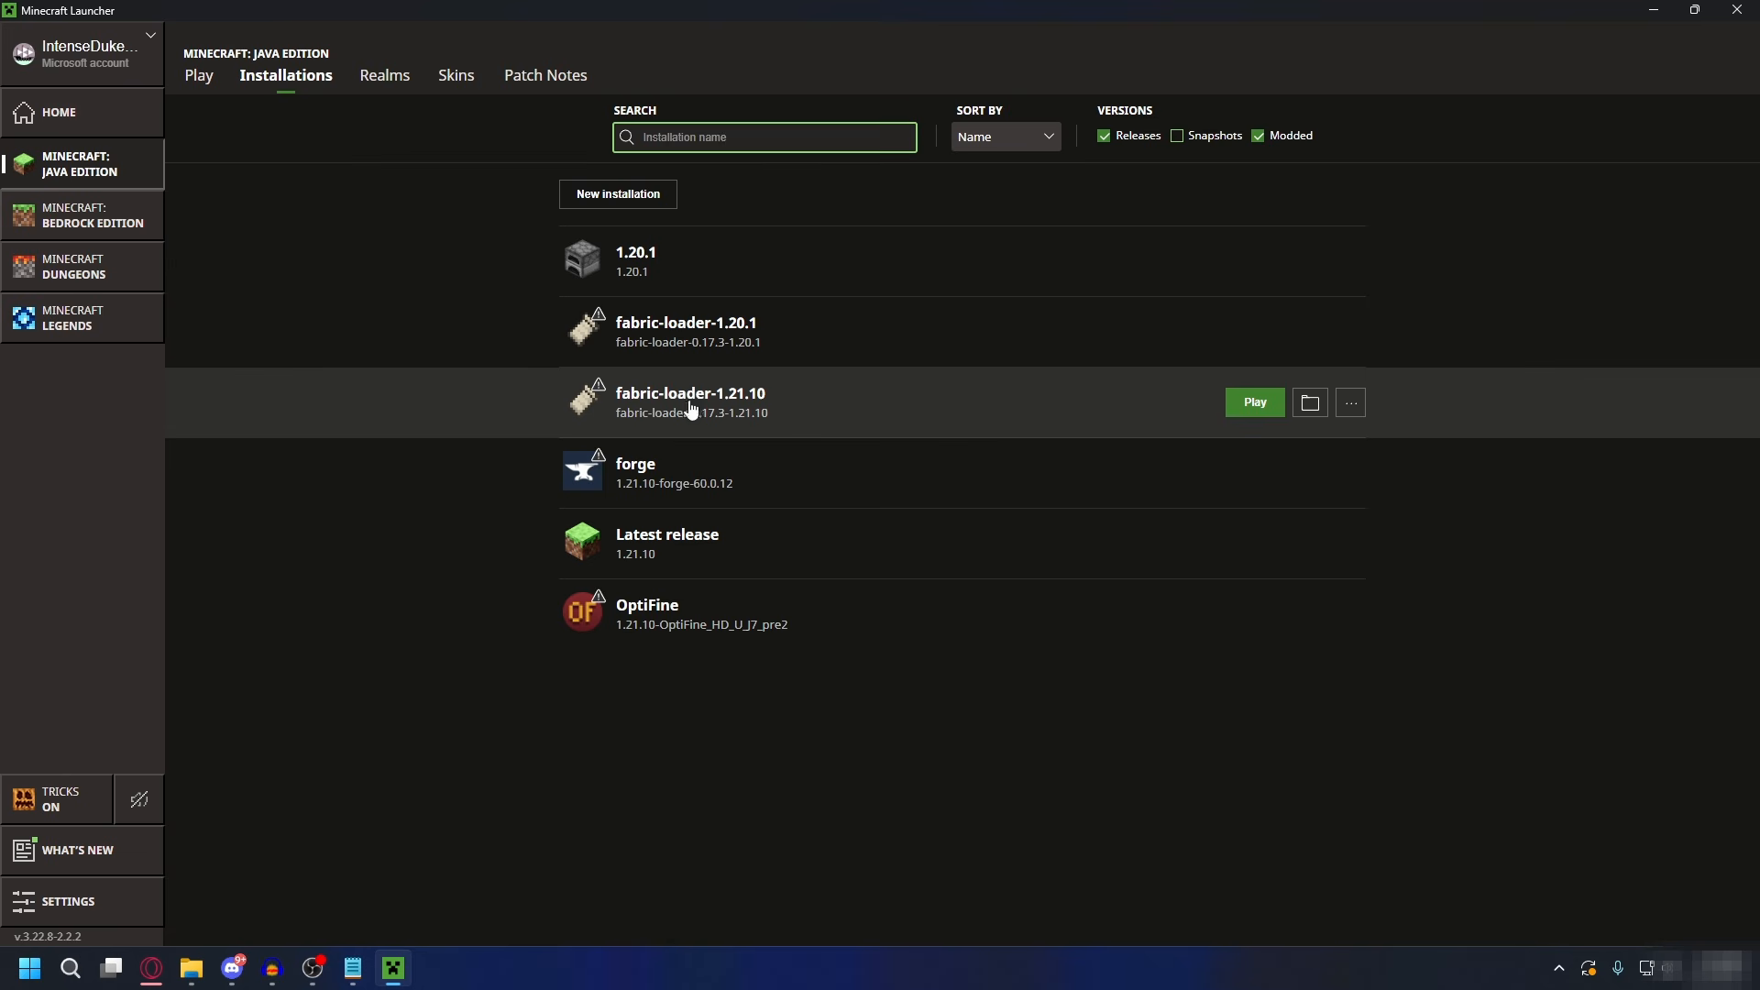
click(1310, 403)
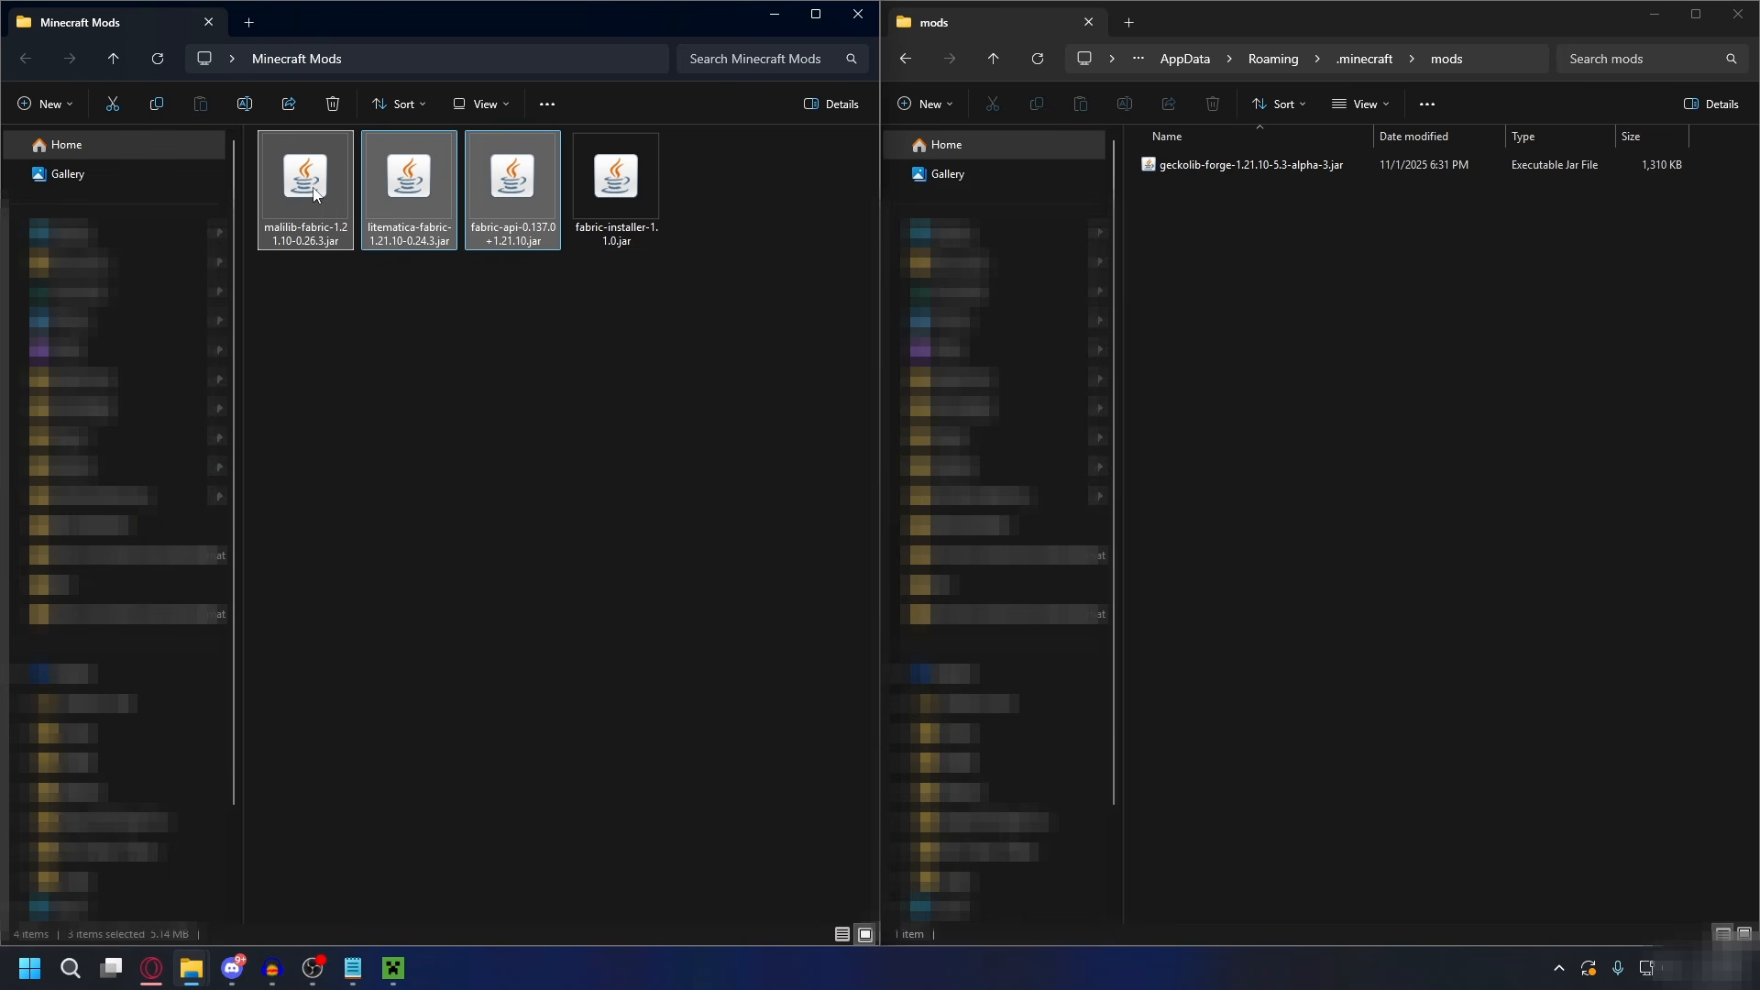
- Move the MaLiLib, Litematica and Fabric API jar files from Minecraft Mods into the .minecraft mods folder
drag(314, 192, 1428, 372)
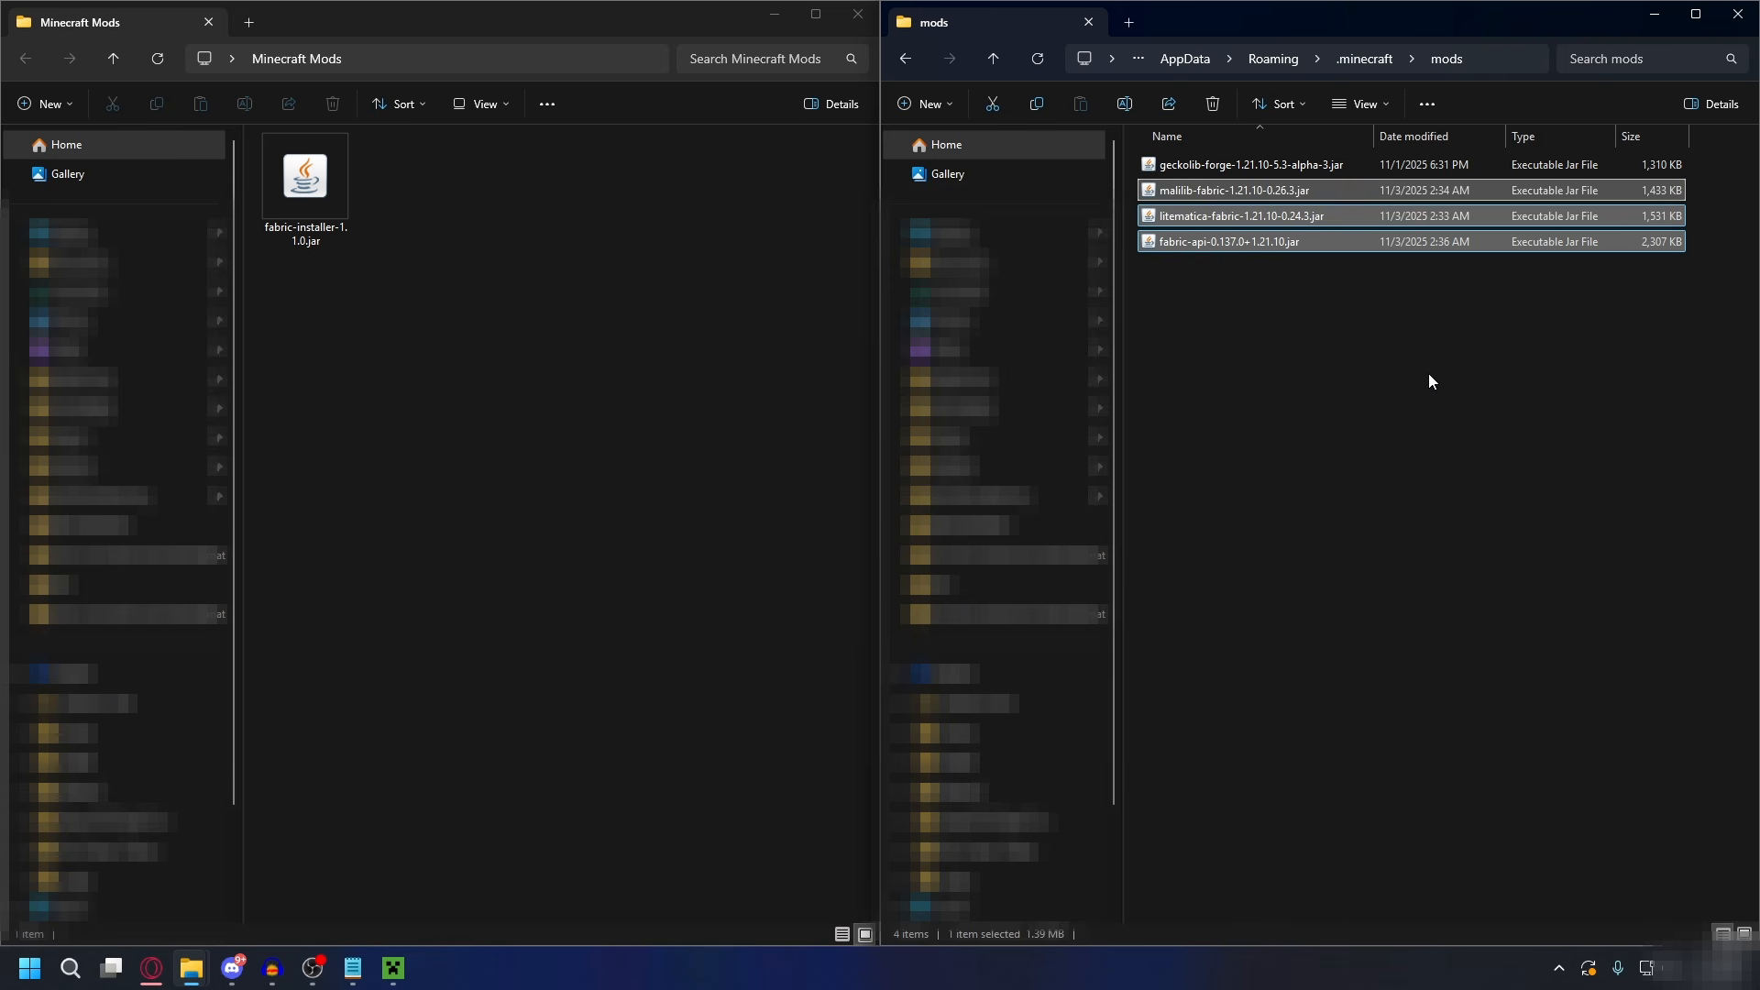
click(1428, 372)
drag(1480, 446, 1269, 217)
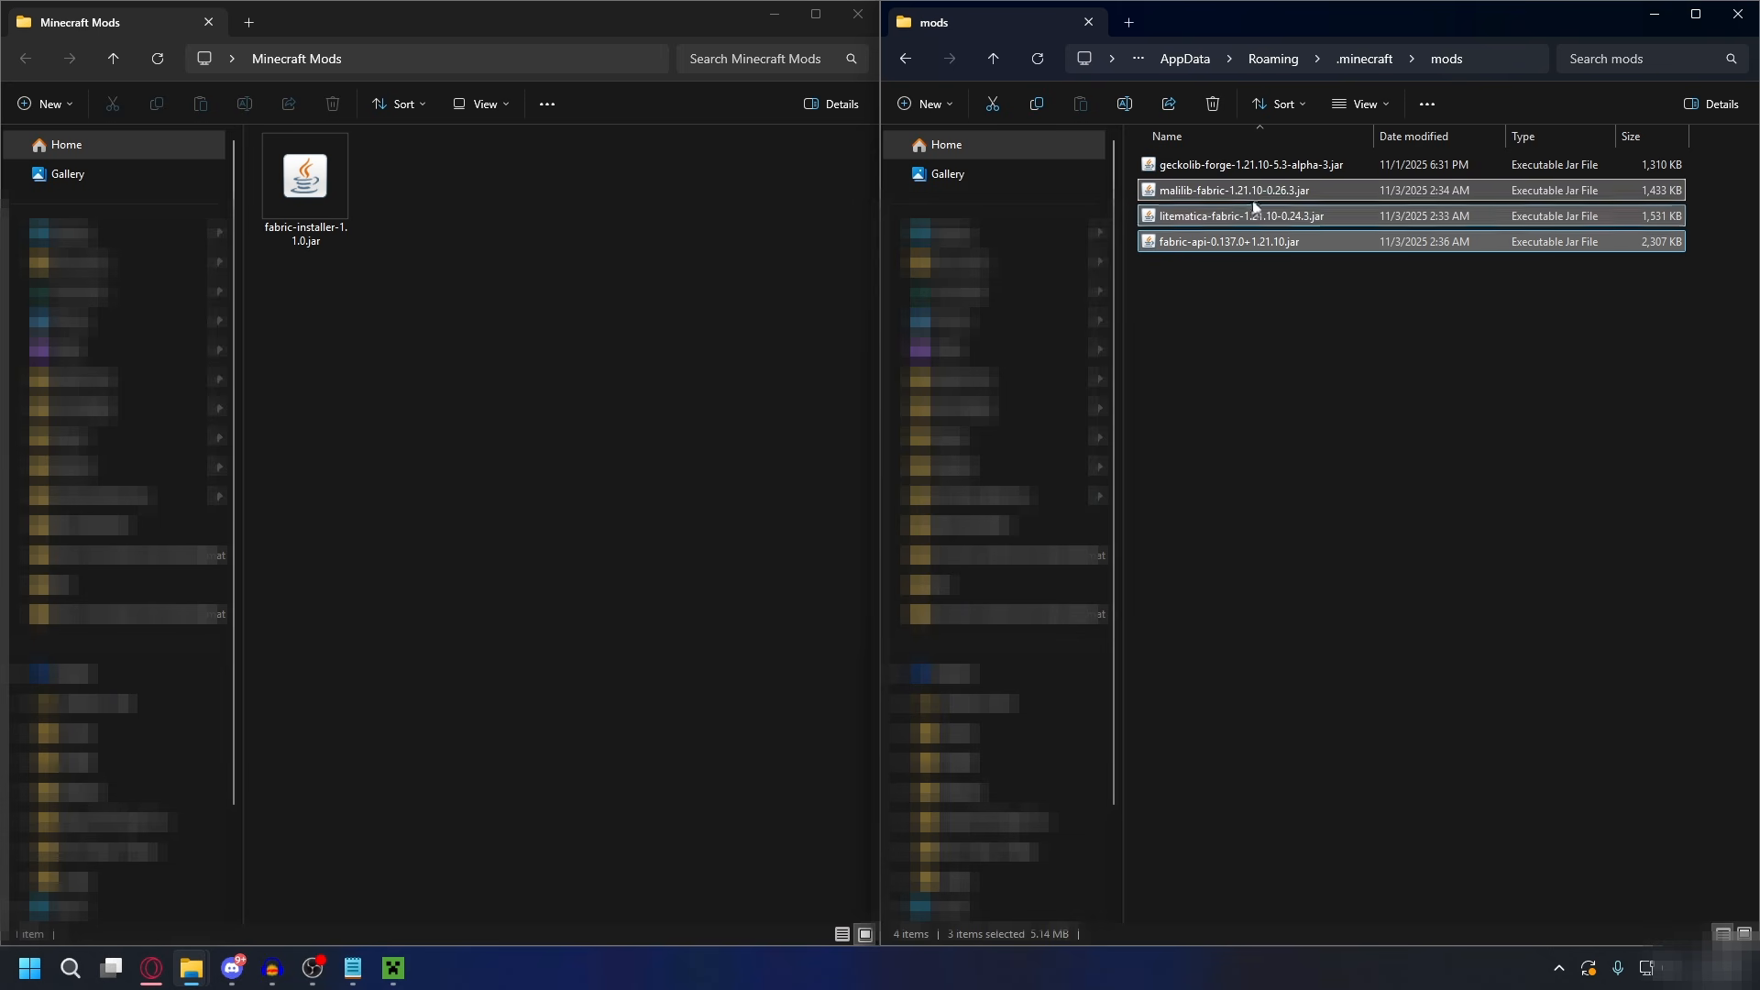
click(1325, 367)
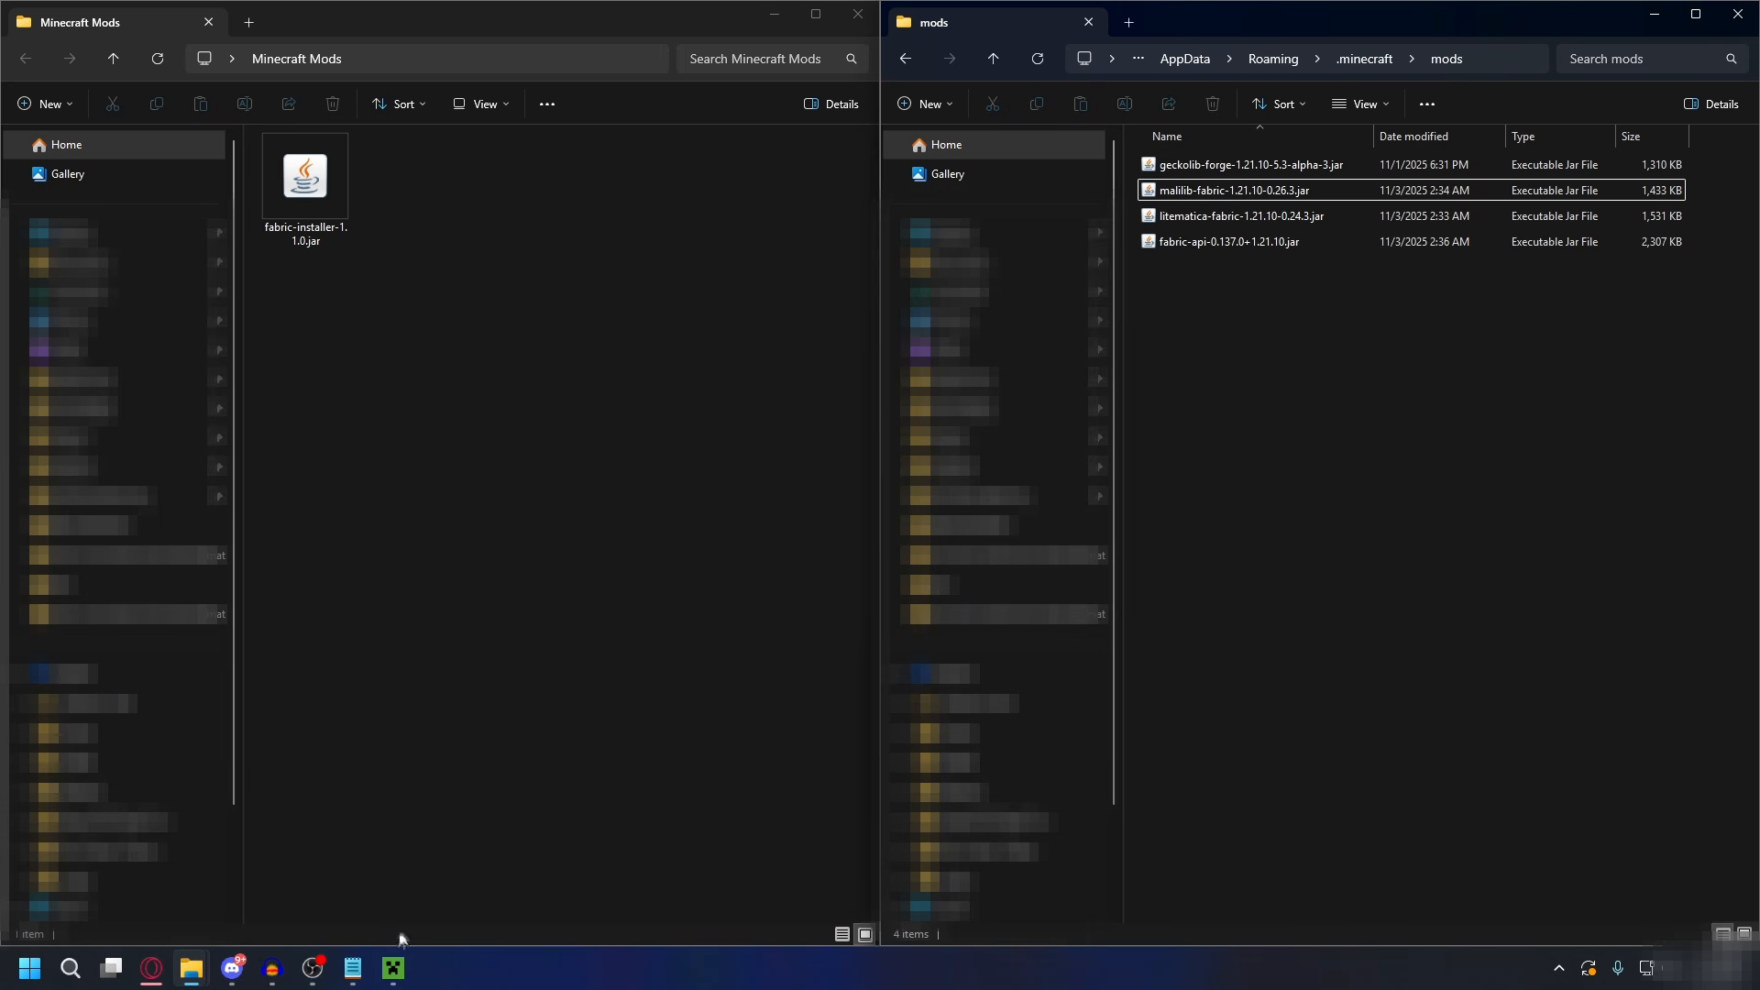
- Launch Minecraft from the launcher with the fabric-loader-1.21.10 installation and open the Litematica menu in a singleplayer world
click(393, 968)
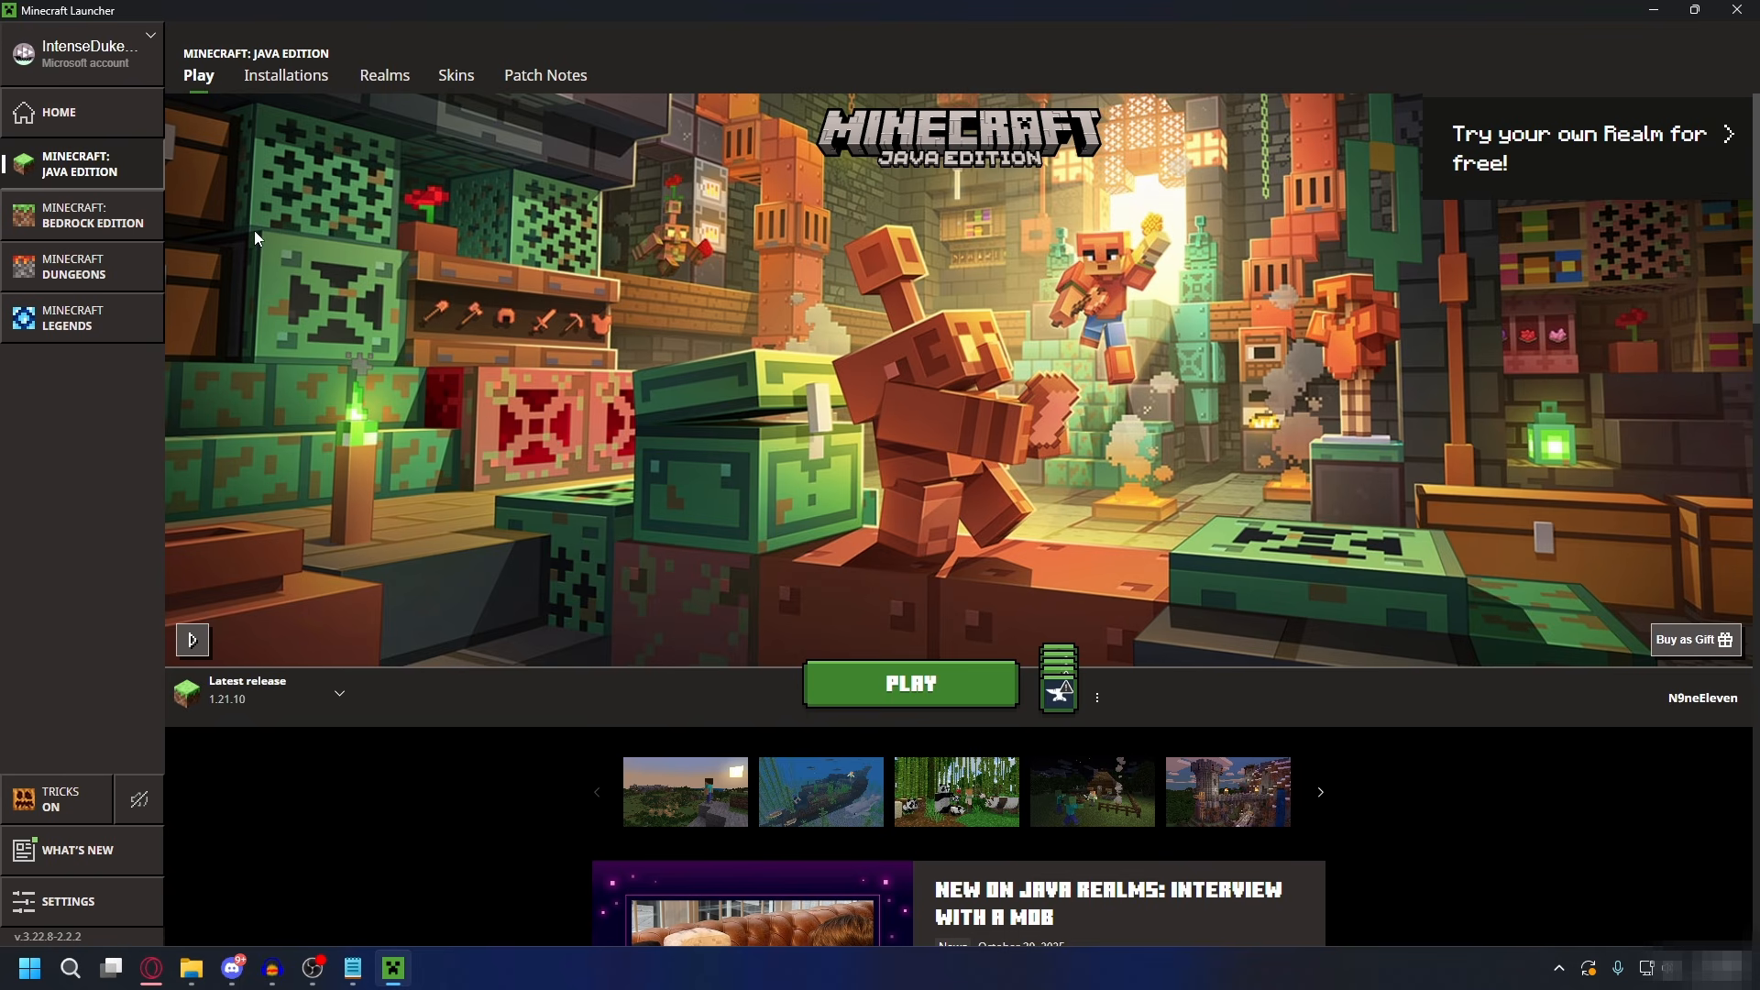
click(264, 698)
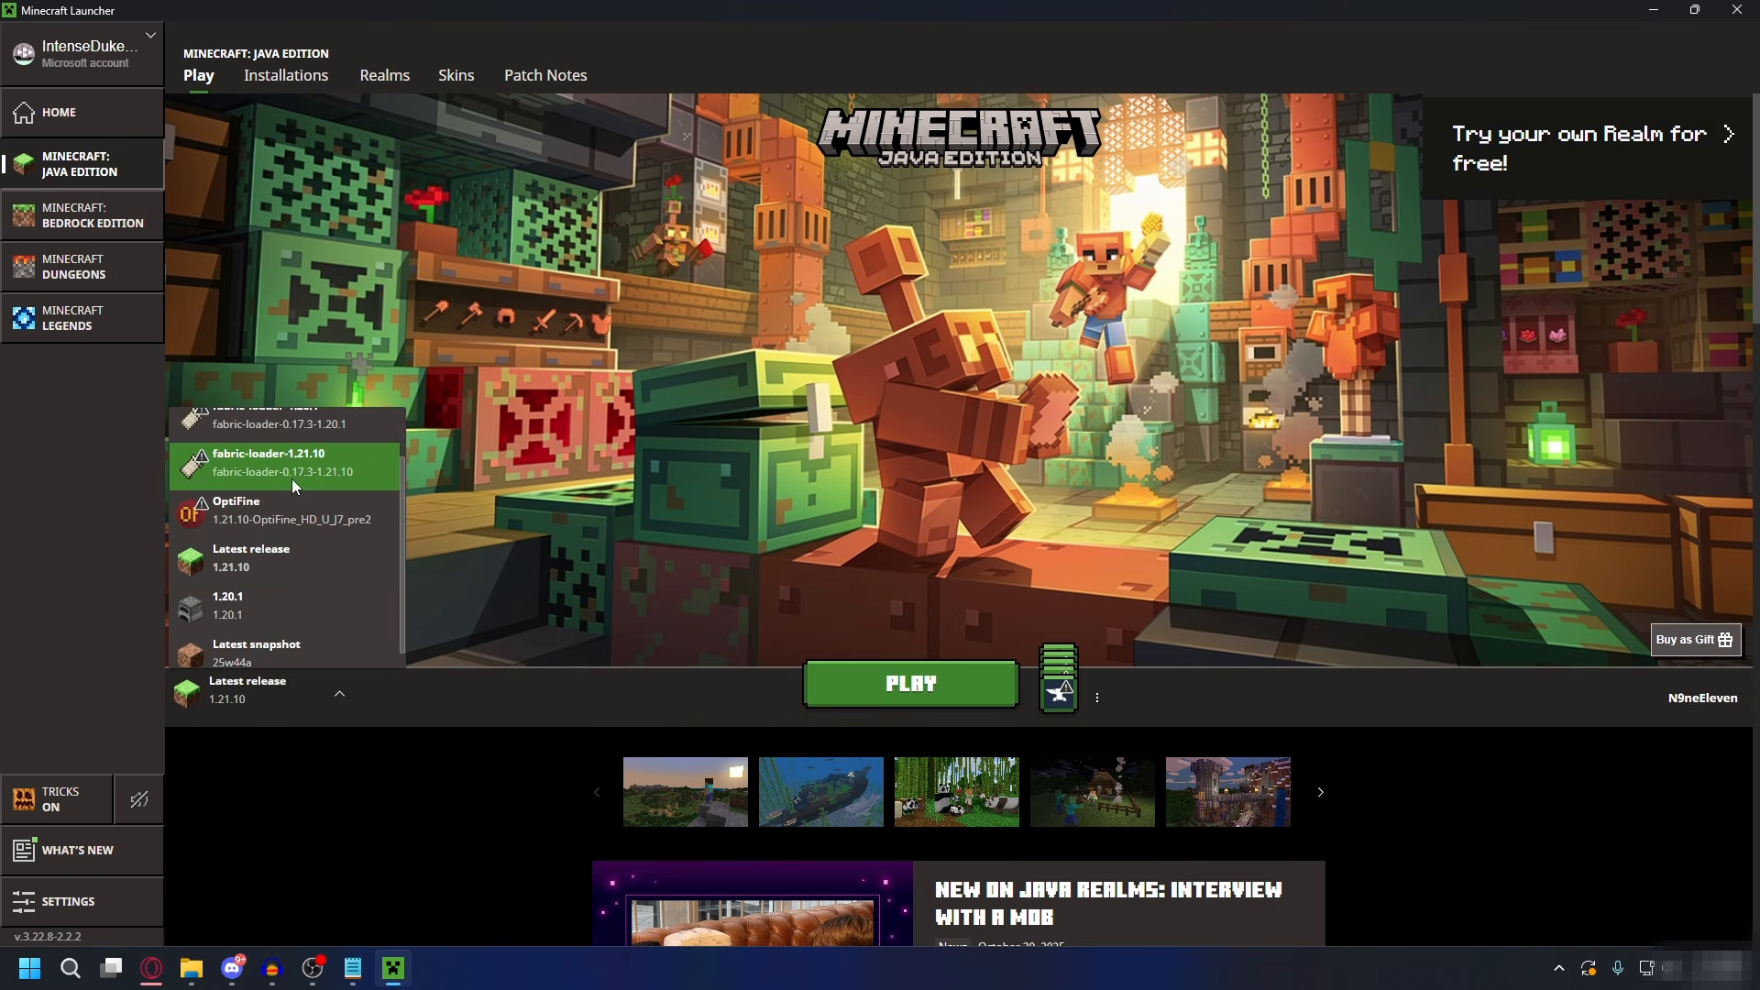
scroll(291, 477, up, 1)
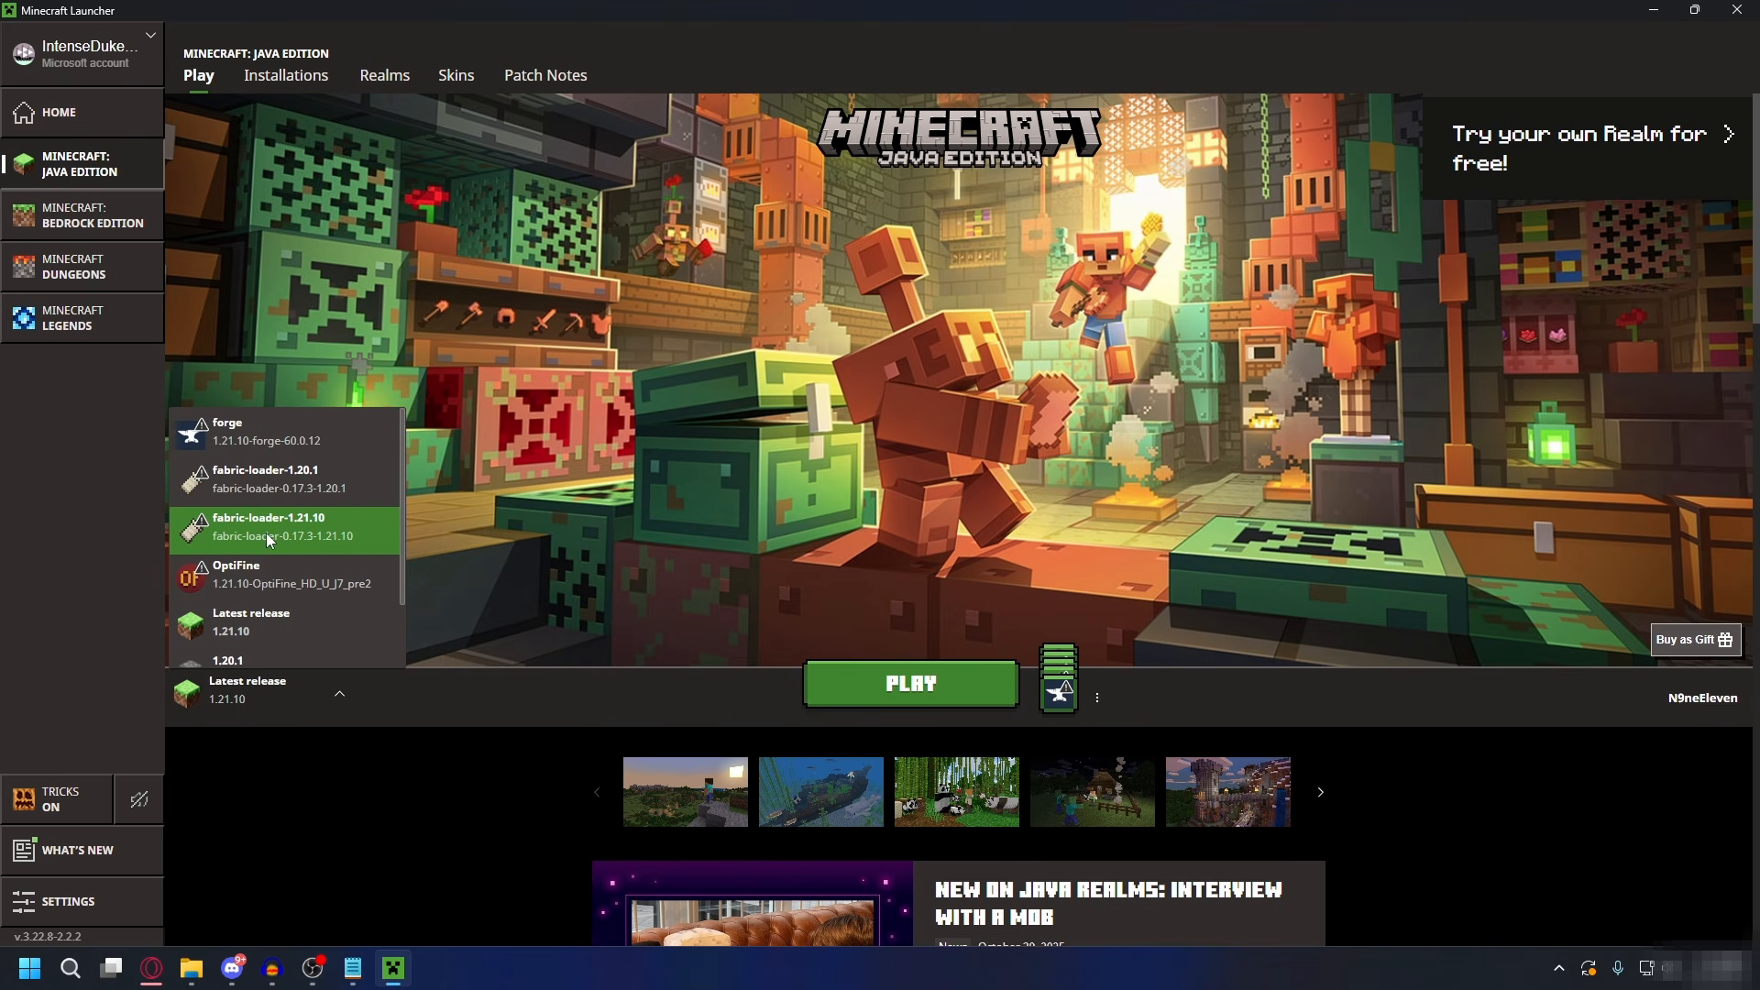
click(268, 539)
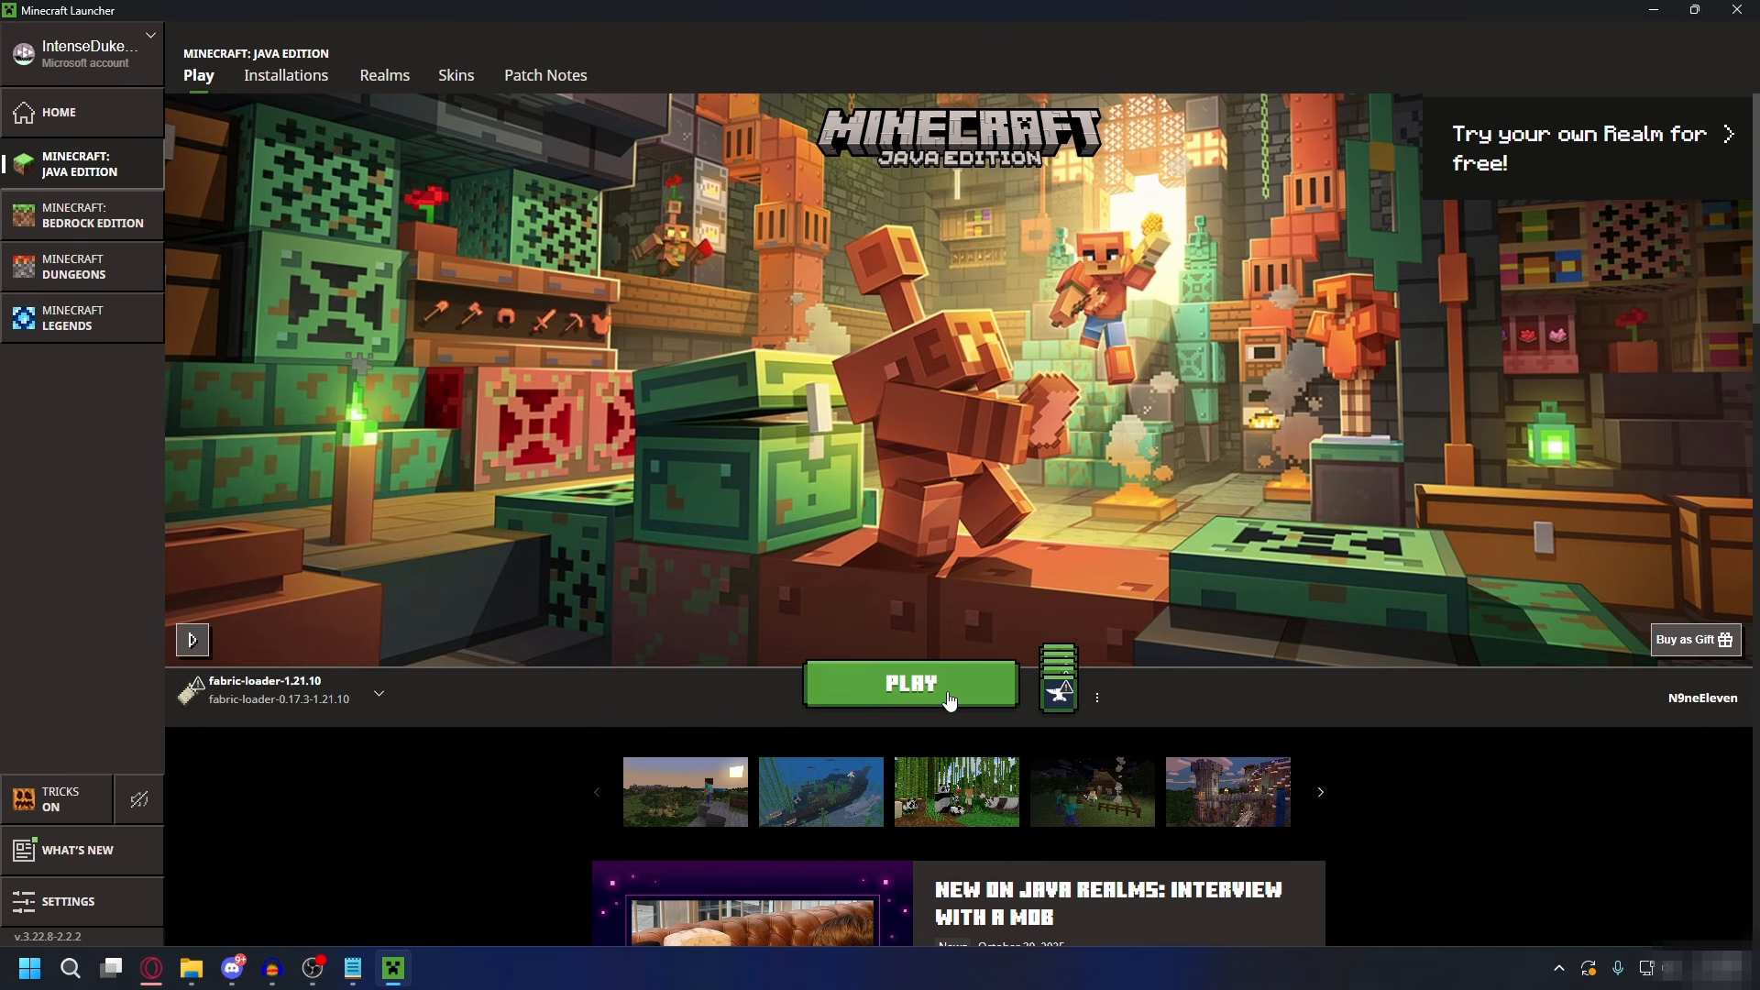
click(910, 686)
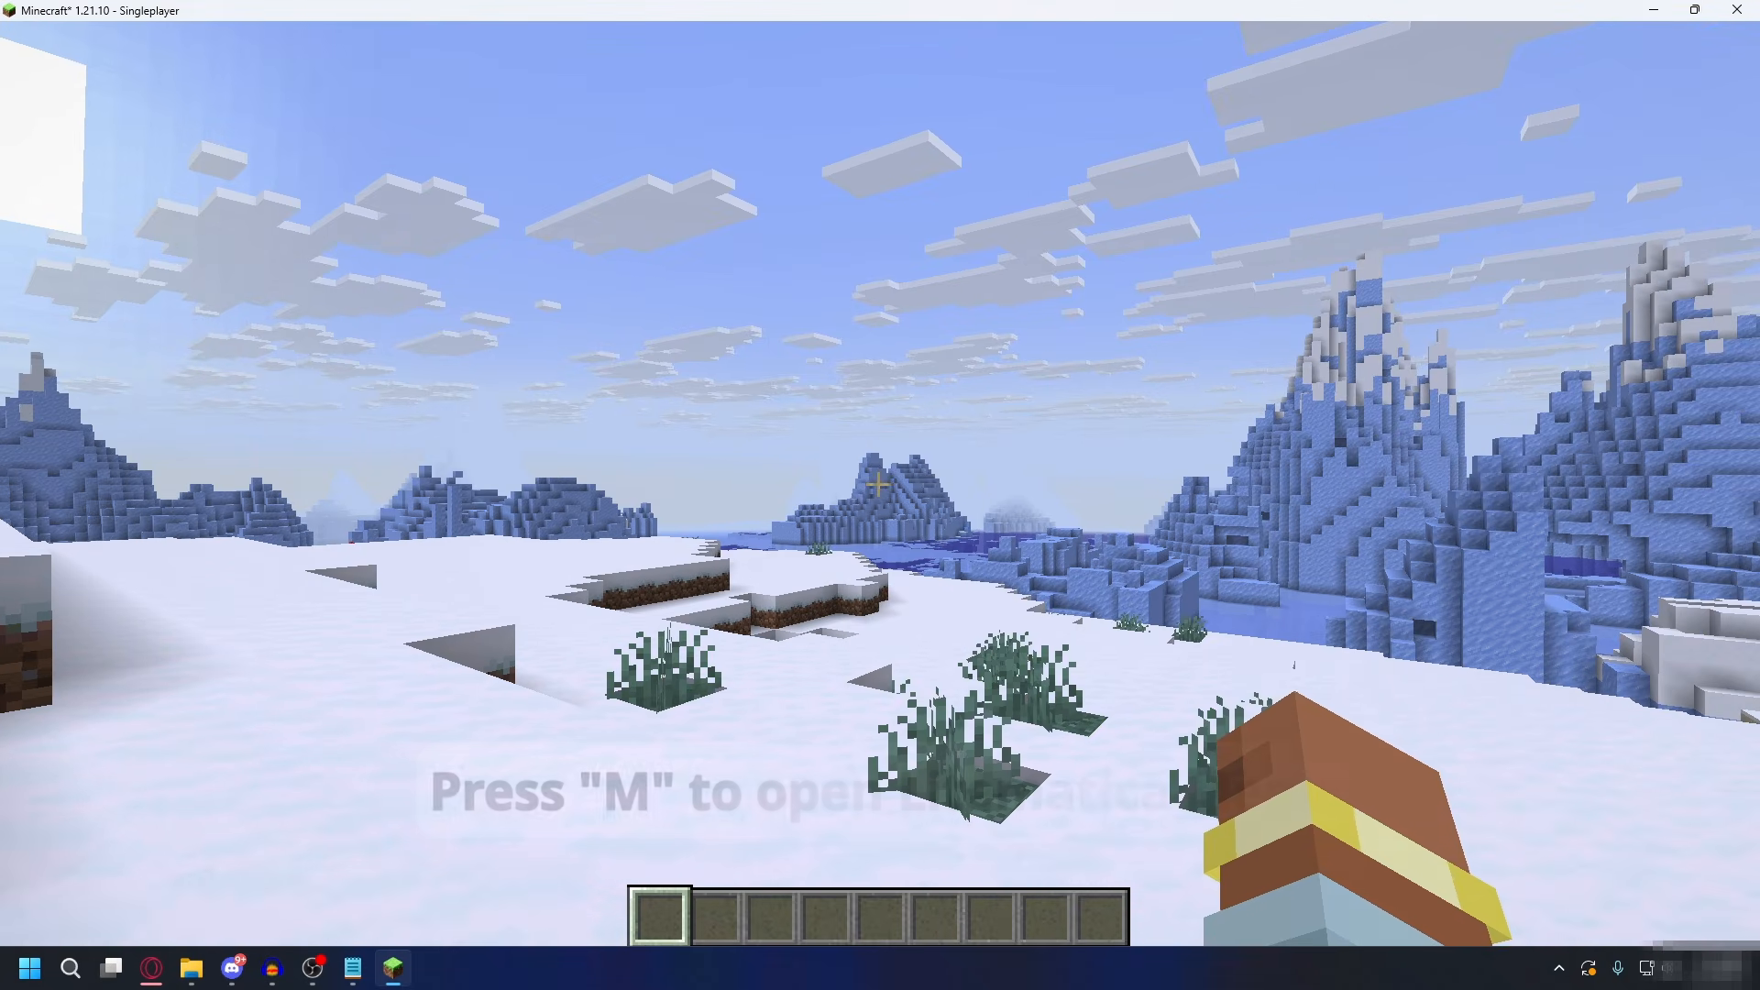
key(m)
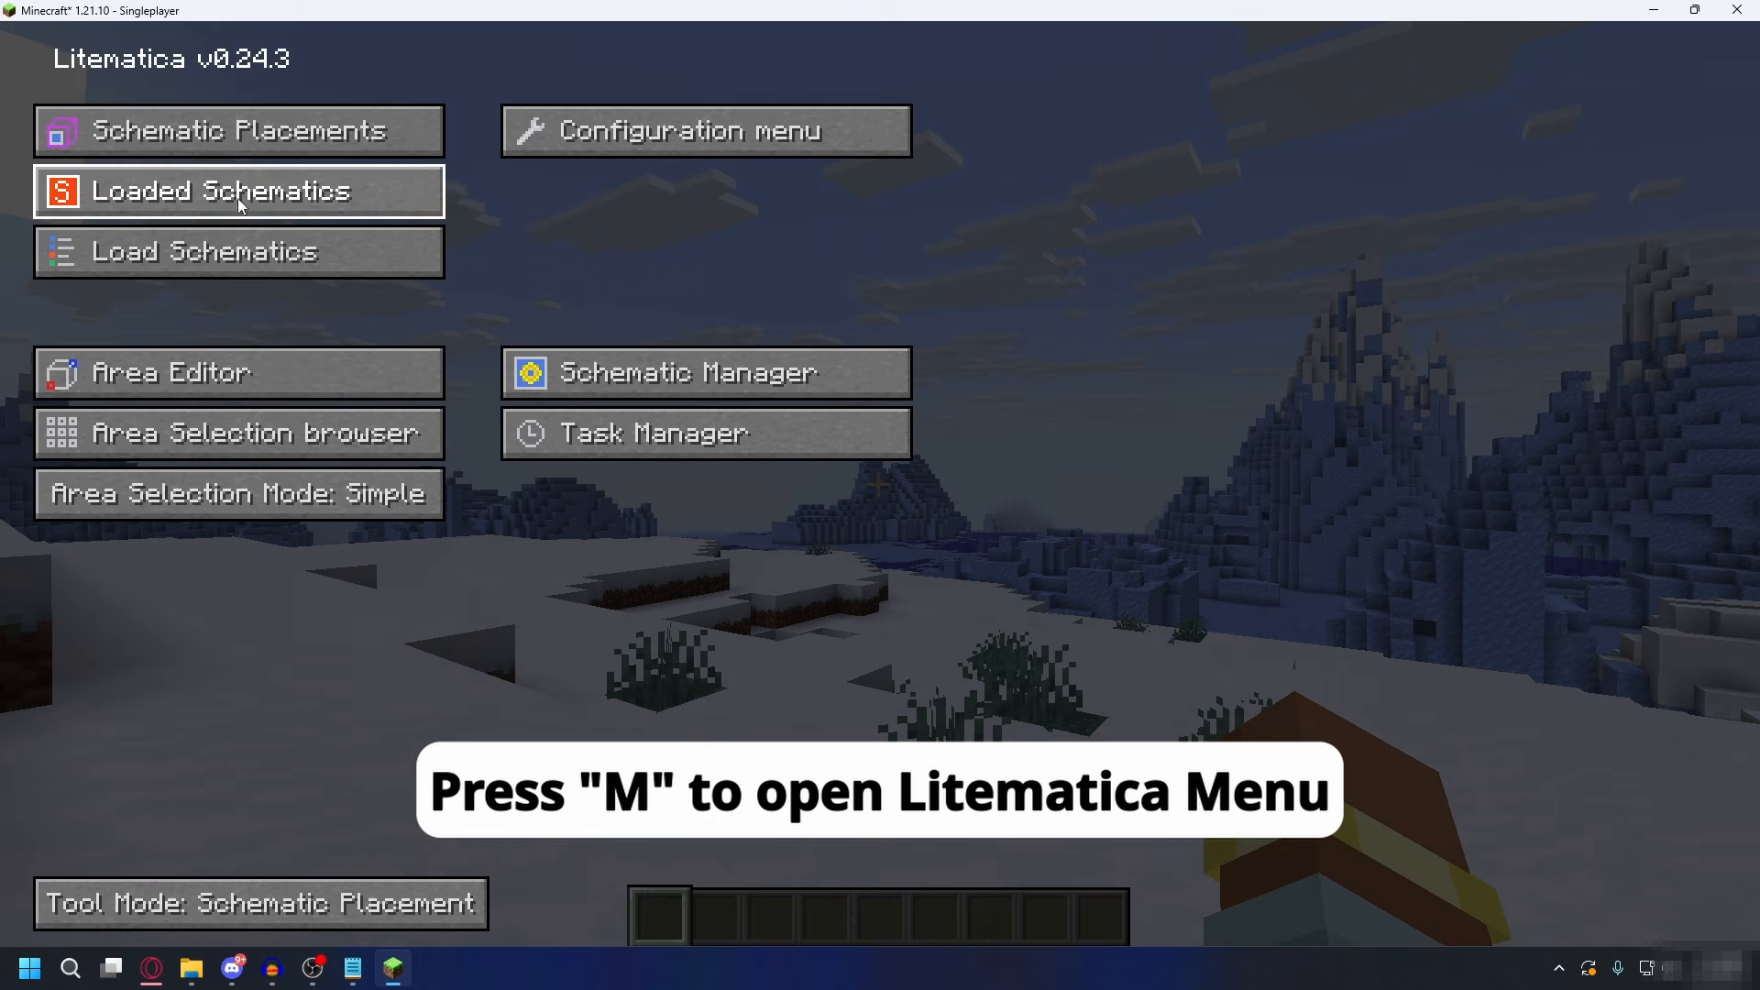